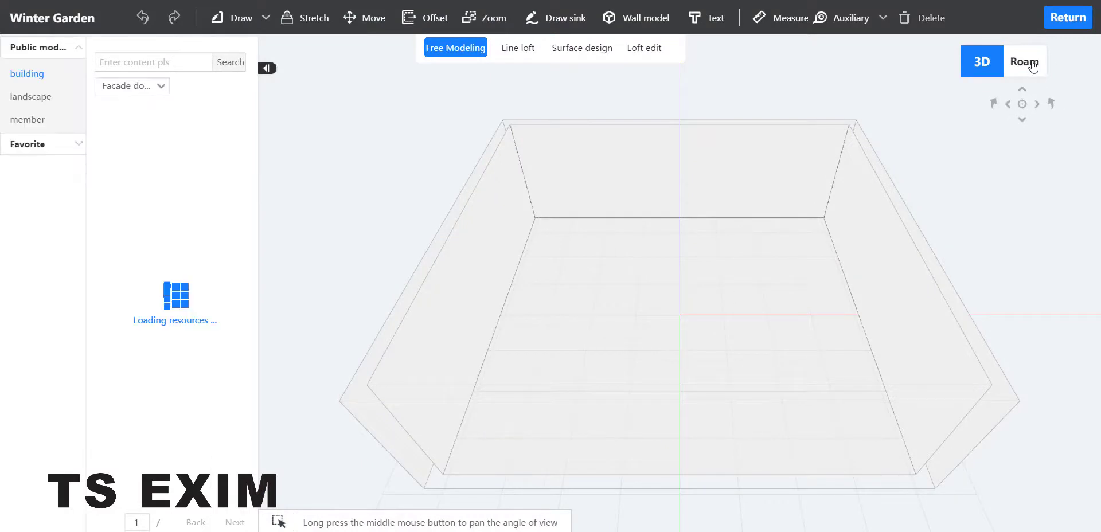
Switch to the roam view and place an auxiliary line along the side wall's bottom edge, extending beyond the front of the room
{"action": "left_click", "coordinate": [1025, 62]}
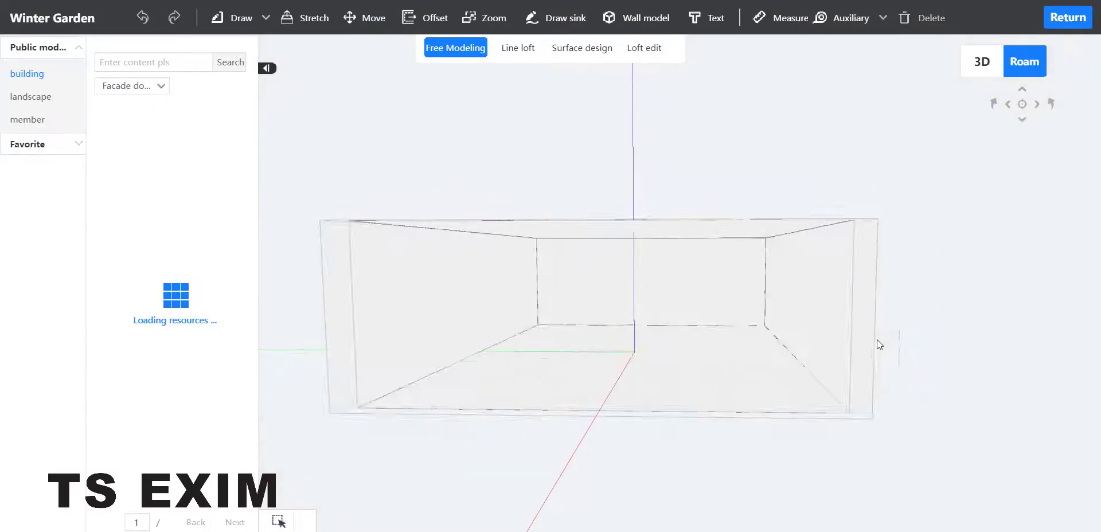
{"action": "left_click_drag", "start_coordinate": [899, 324], "coordinate": [595, 302]}
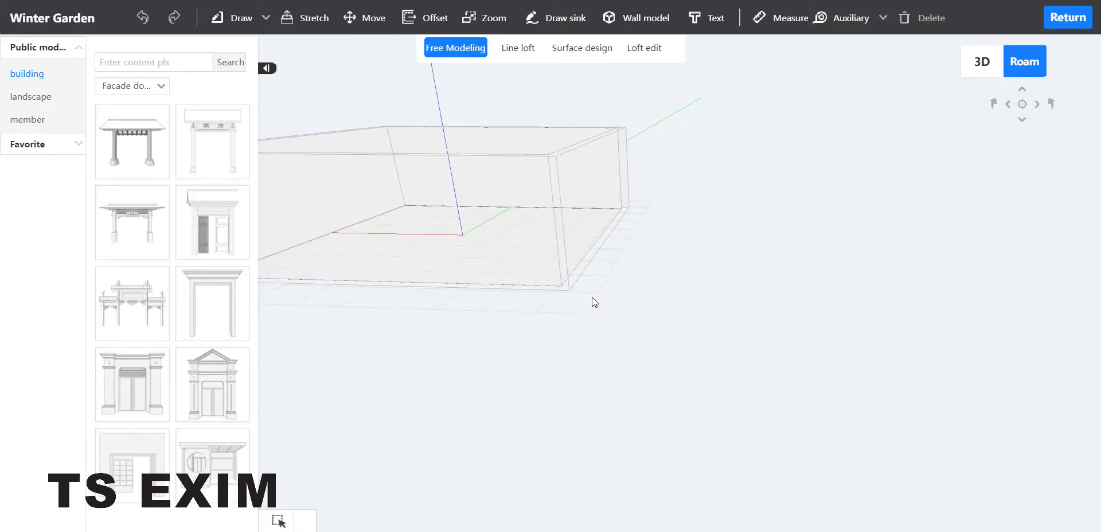
{"action": "left_click", "coordinate": [847, 19]}
{"action": "left_click", "coordinate": [851, 50]}
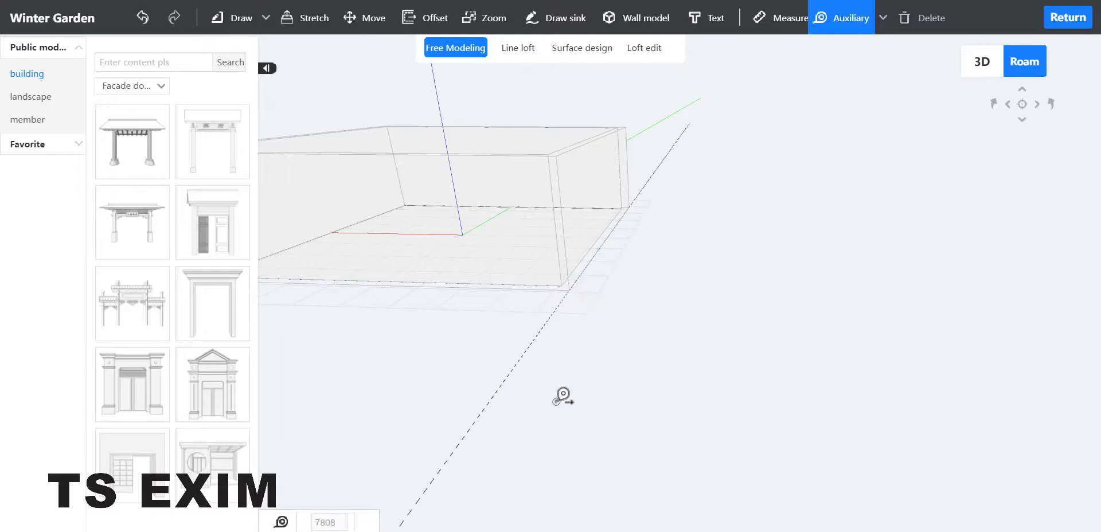
{"action": "left_click_drag", "start_coordinate": [436, 356], "coordinate": [797, 374]}
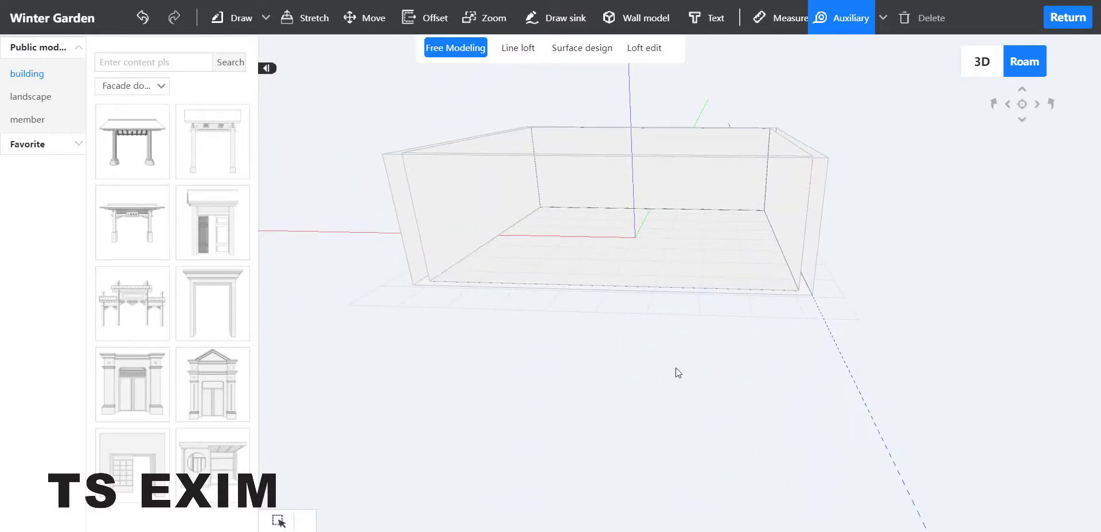
Draw a ground rectangle about 8672 by 3011 from the room's front outer corner to the auxiliary line
{"action": "left_click", "coordinate": [246, 23]}
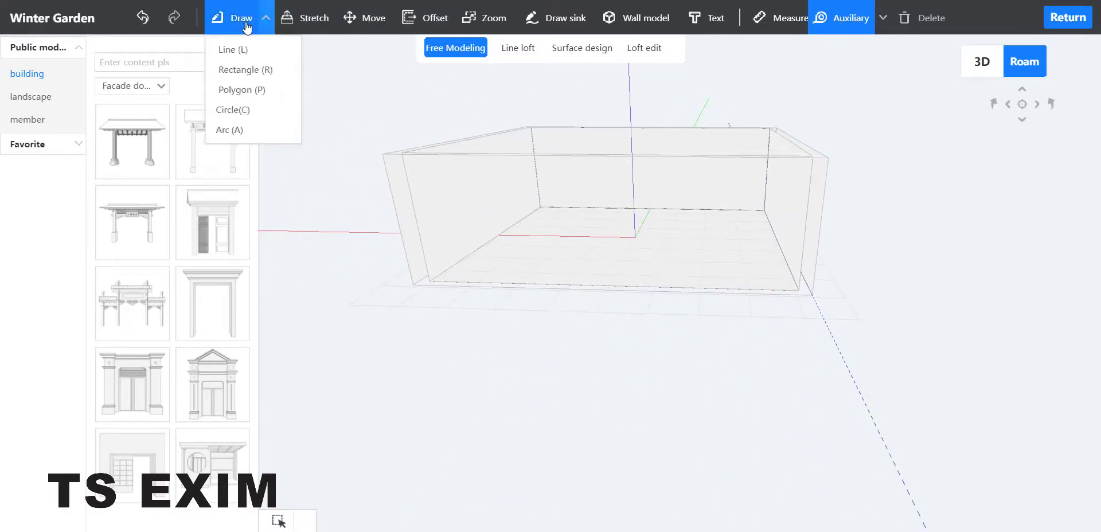
{"action": "left_click", "coordinate": [246, 70]}
{"action": "left_click", "coordinate": [423, 284]}
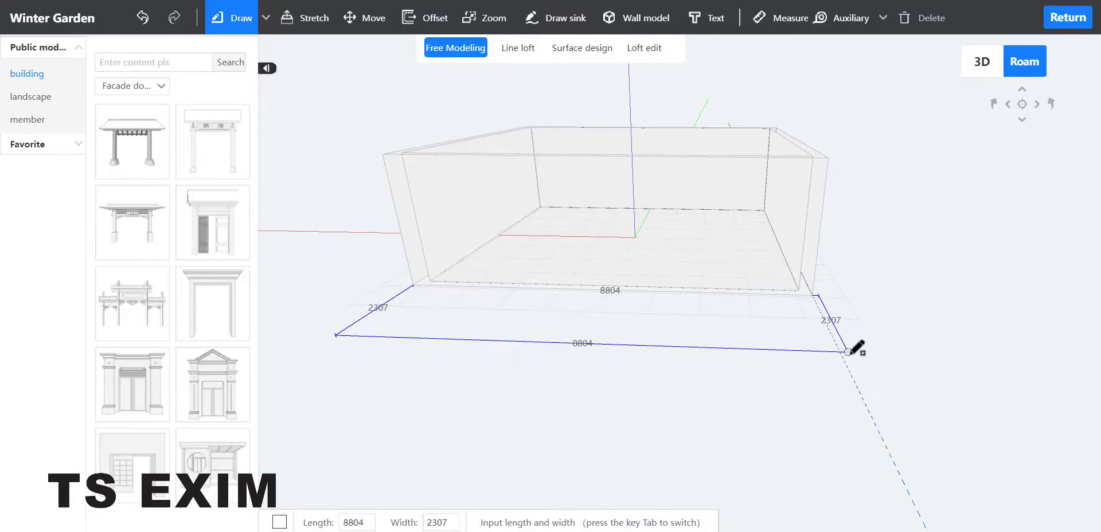
{"action": "left_click", "coordinate": [852, 376]}
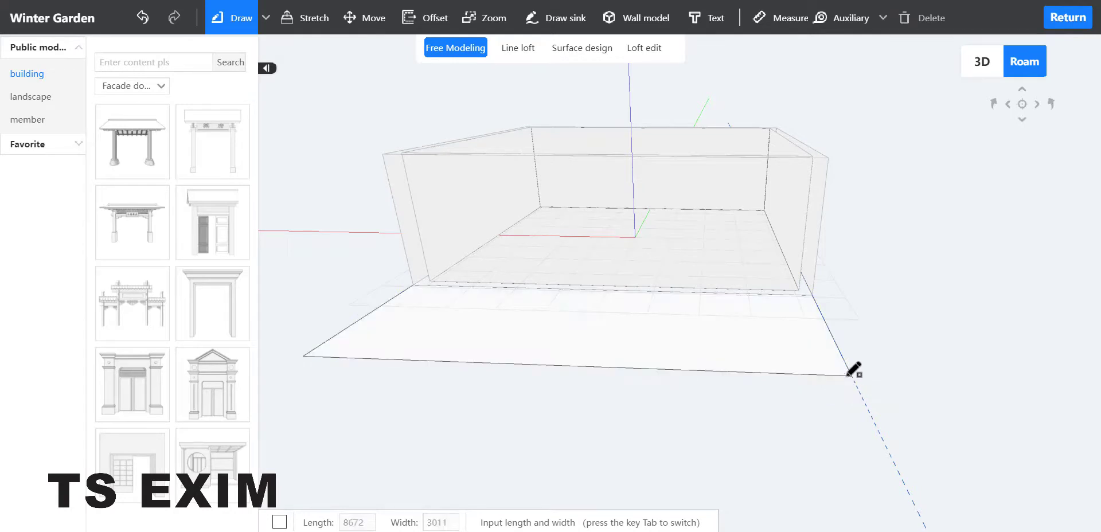
Stretch the ground rectangle in front of the room upward by 3000 into a box
{"action": "right_click", "coordinate": [622, 405]}
{"action": "mouse_move", "coordinate": [621, 404]}
{"action": "right_mouse_down"}
{"action": "mouse_move", "coordinate": [646, 444]}
{"action": "mouse_move", "coordinate": [528, 442]}
{"action": "mouse_move", "coordinate": [565, 430]}
{"action": "right_mouse_up"}
{"action": "left_click", "coordinate": [311, 25]}
{"action": "left_click", "coordinate": [500, 311]}
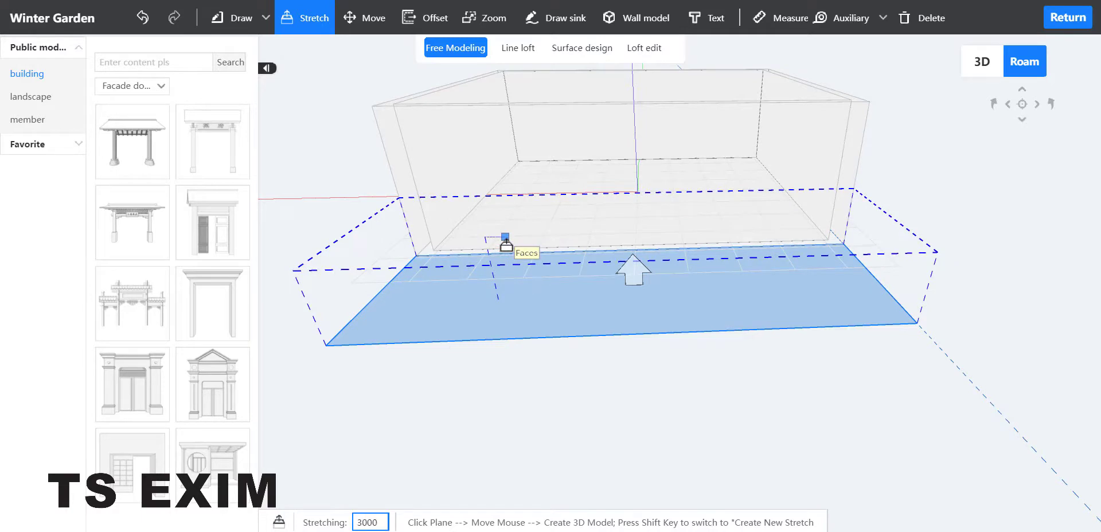
{"action": "key", "text": "Return"}
{"action": "right_click", "coordinate": [590, 374]}
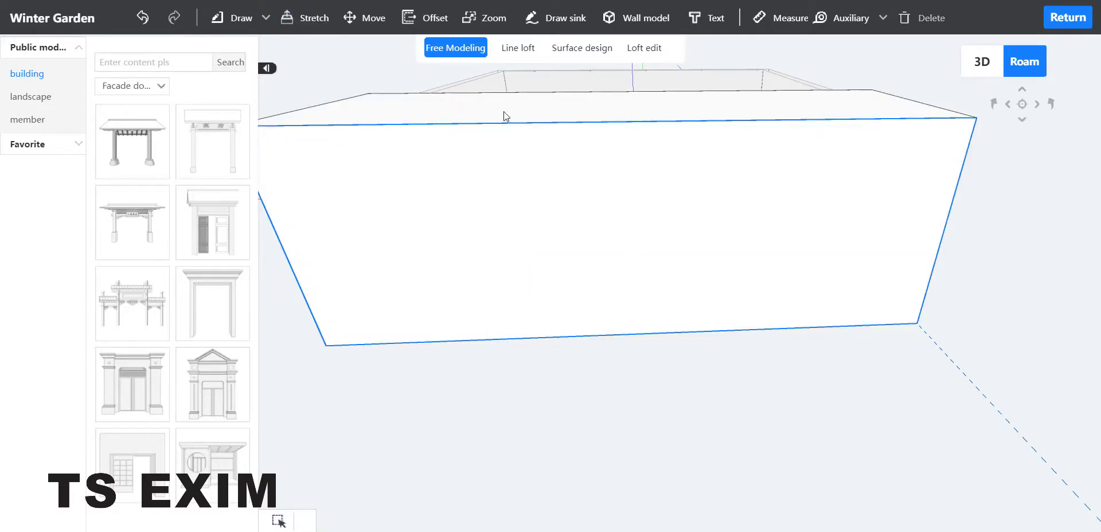
In Surface design, reverse the direction of the box's front face and set it as a facade surface
{"action": "left_click", "coordinate": [576, 53]}
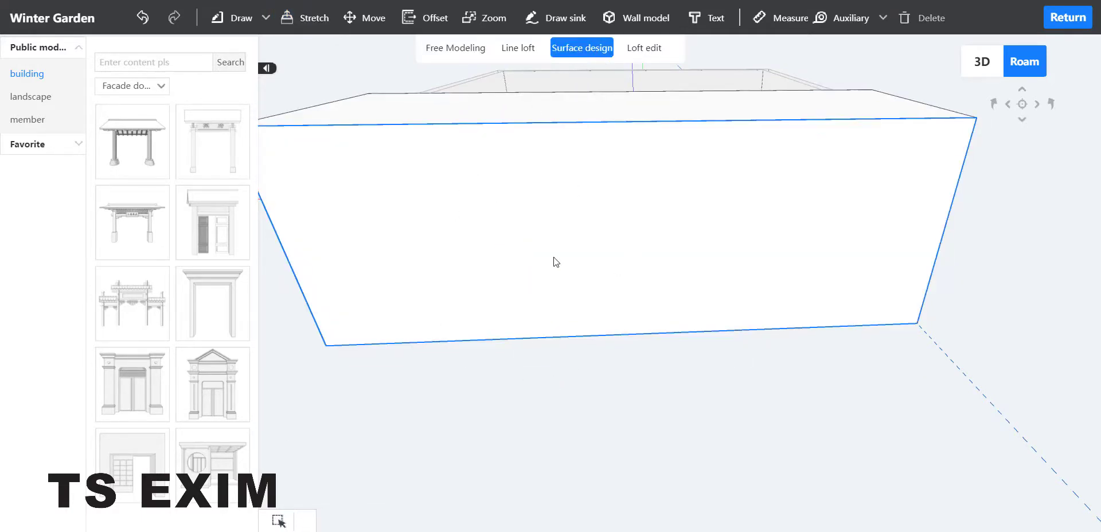
{"action": "left_click", "coordinate": [556, 262]}
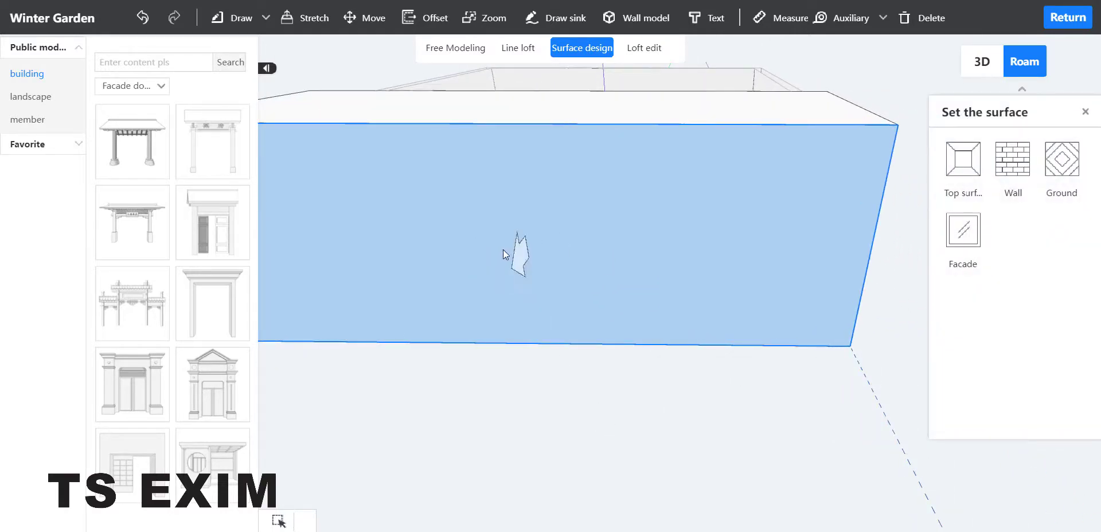
{"action": "left_click", "coordinate": [524, 261]}
{"action": "left_click", "coordinate": [524, 260]}
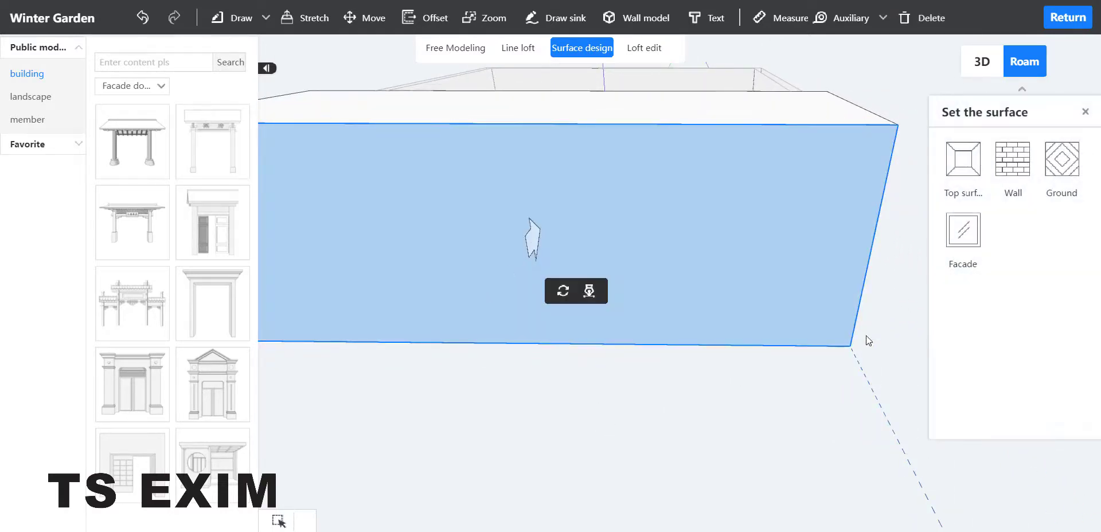
{"action": "left_click", "coordinate": [952, 237]}
Set both side faces of the box as facade surfaces, reversing the direction of the second one
{"action": "left_click_drag", "start_coordinate": [706, 439], "coordinate": [488, 396]}
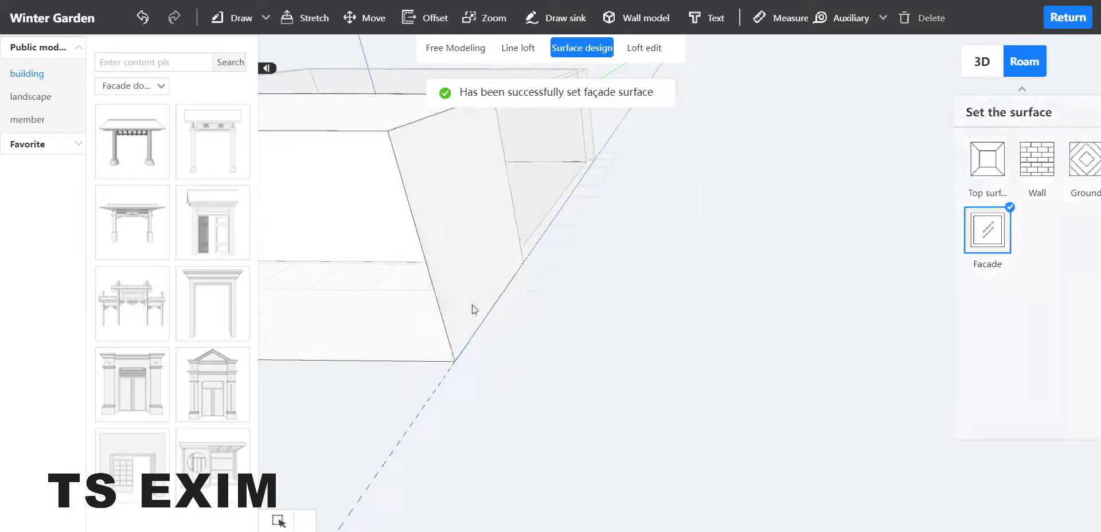
{"action": "left_click", "coordinate": [461, 239]}
{"action": "left_click", "coordinate": [964, 233]}
{"action": "left_click_drag", "start_coordinate": [688, 369], "coordinate": [705, 402]}
{"action": "left_click", "coordinate": [818, 234]}
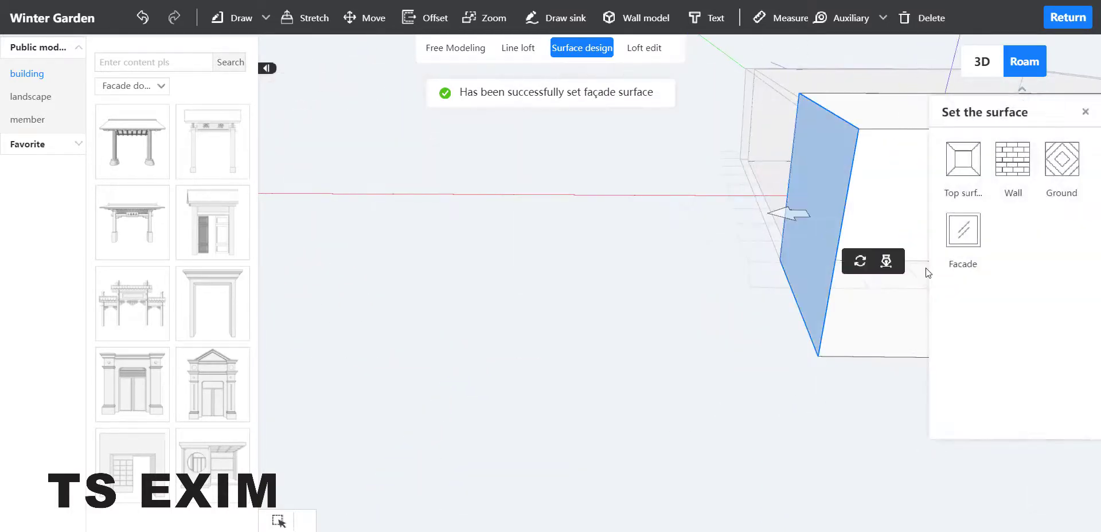
{"action": "left_click", "coordinate": [967, 236]}
{"action": "left_click", "coordinate": [796, 218]}
{"action": "left_click", "coordinate": [812, 243]}
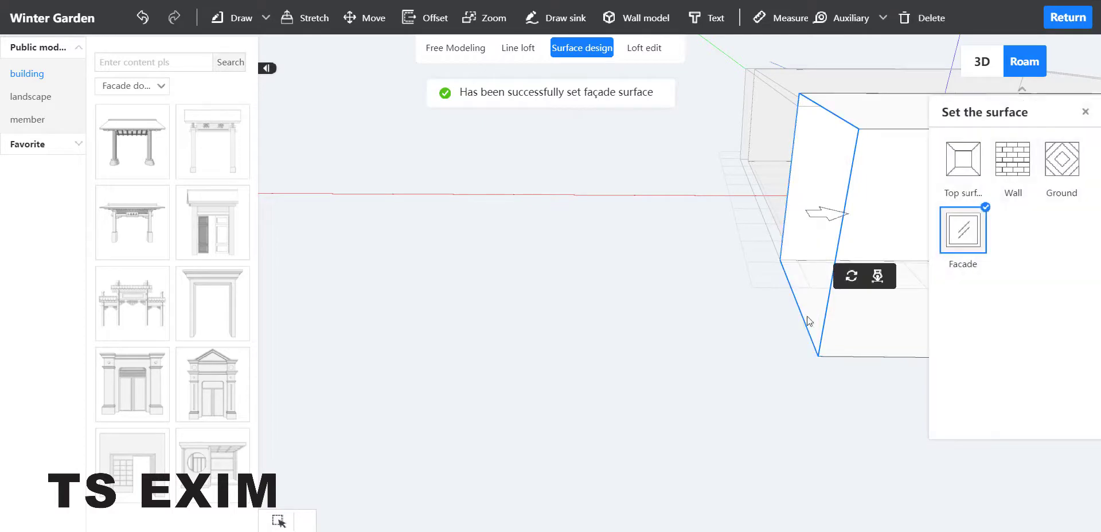
Set the box's long face on the room side as a facade surface
{"action": "left_click_drag", "start_coordinate": [378, 400], "coordinate": [514, 418]}
{"action": "key", "text": "e"}
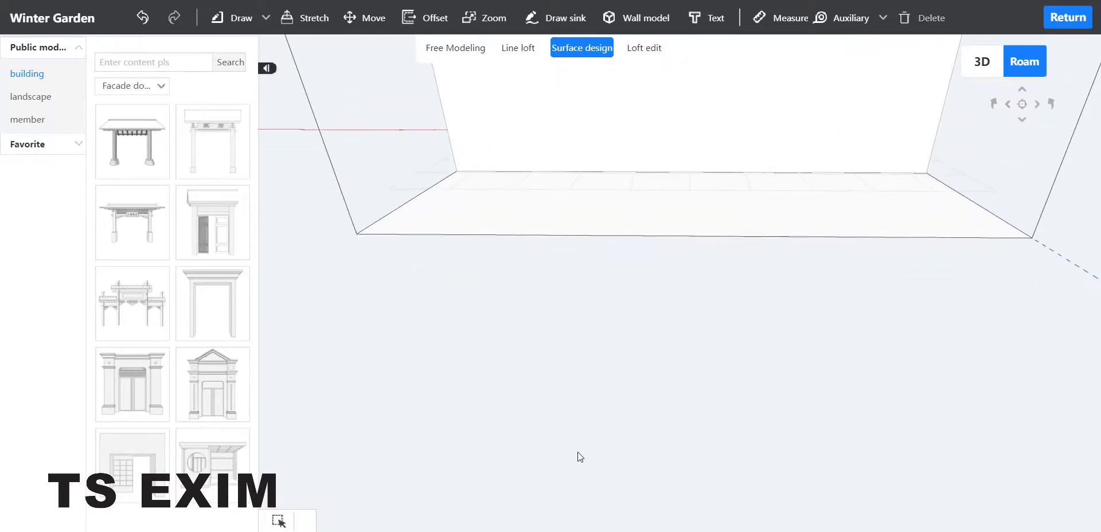
{"action": "key", "text": "w"}
{"action": "left_click_drag", "start_coordinate": [612, 428], "coordinate": [569, 390]}
{"action": "key", "text": "w"}
{"action": "left_click", "coordinate": [598, 336]}
{"action": "key", "text": "w"}
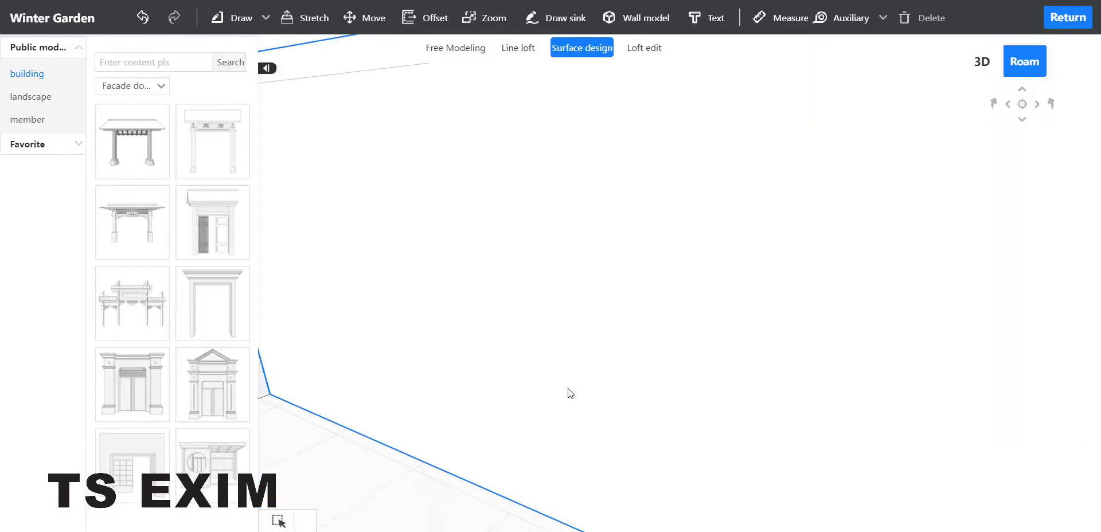
{"action": "left_click", "coordinate": [584, 374]}
{"action": "left_click", "coordinate": [604, 367]}
{"action": "left_click", "coordinate": [674, 338]}
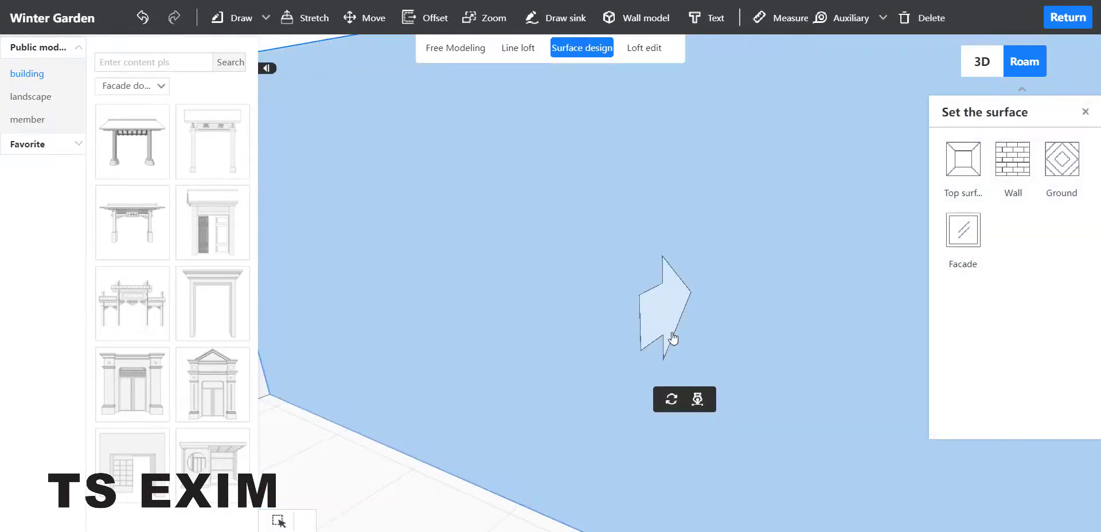
{"action": "left_click", "coordinate": [967, 244]}
Switch back to Free Modeling with the inside of the box in view
{"action": "left_click_drag", "start_coordinate": [637, 392], "coordinate": [436, 396]}
{"action": "left_click", "coordinate": [465, 47]}
{"action": "left_click", "coordinate": [713, 459]}
{"action": "mouse_move", "coordinate": [713, 459]}
{"action": "left_mouse_down"}
{"action": "mouse_move", "coordinate": [563, 390]}
{"action": "mouse_move", "coordinate": [447, 415]}
{"action": "mouse_move", "coordinate": [666, 466]}
{"action": "mouse_move", "coordinate": [666, 417]}
{"action": "mouse_move", "coordinate": [674, 447]}
{"action": "mouse_move", "coordinate": [660, 426]}
{"action": "left_mouse_up"}
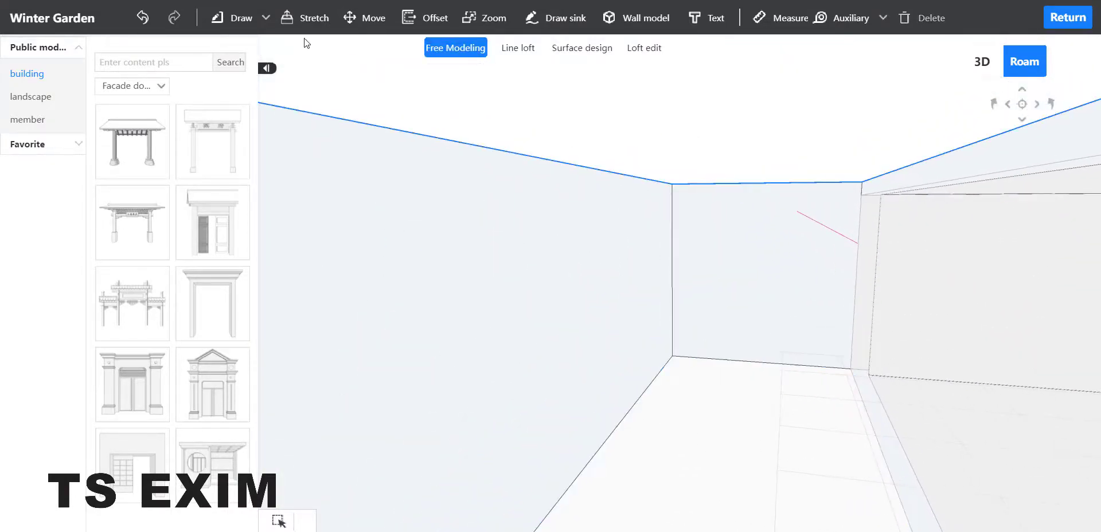
{"action": "left_click", "coordinate": [254, 24]}
{"action": "left_click", "coordinate": [233, 50]}
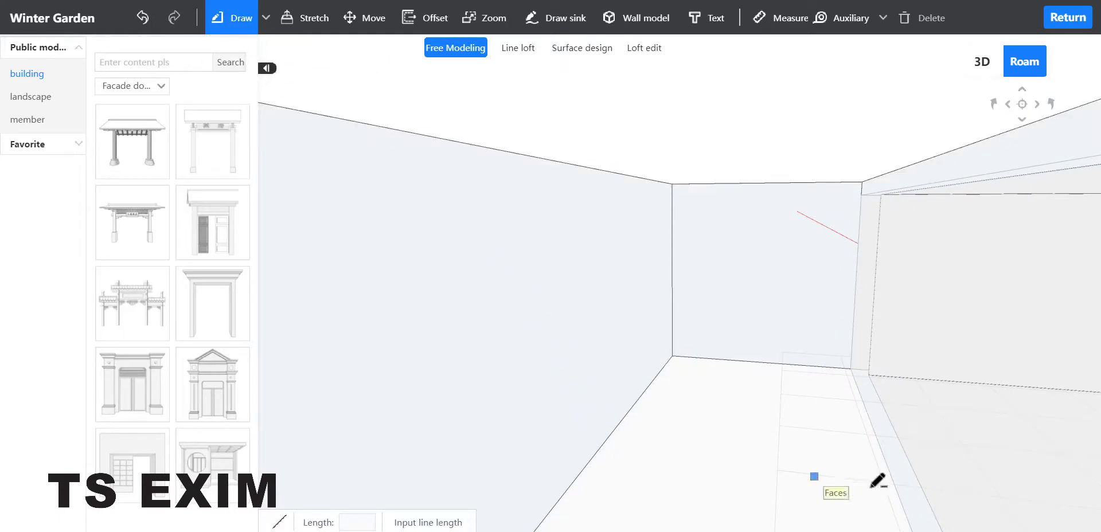
{"action": "left_click_drag", "start_coordinate": [901, 502], "coordinate": [934, 531]}
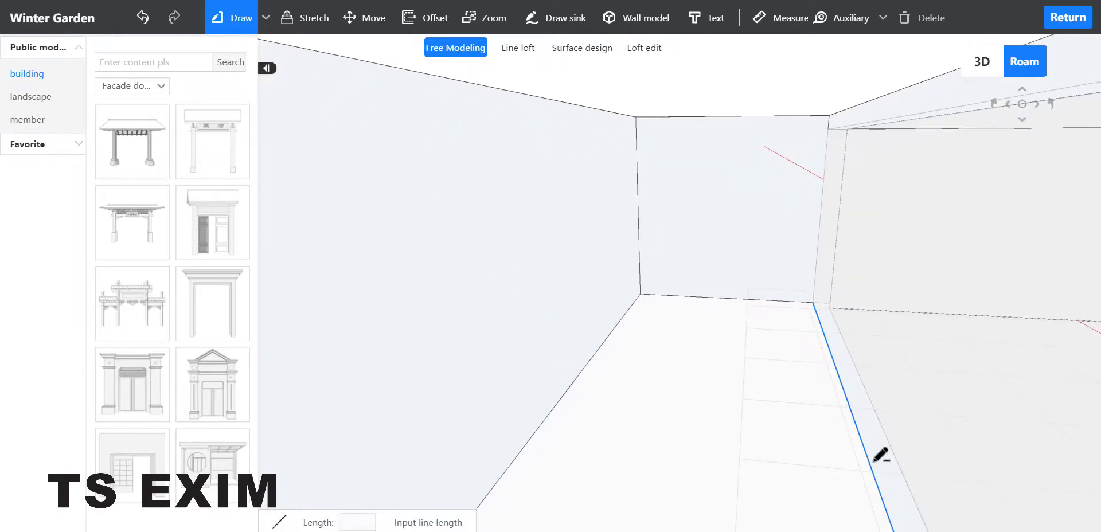
{"action": "key", "text": "Escape"}
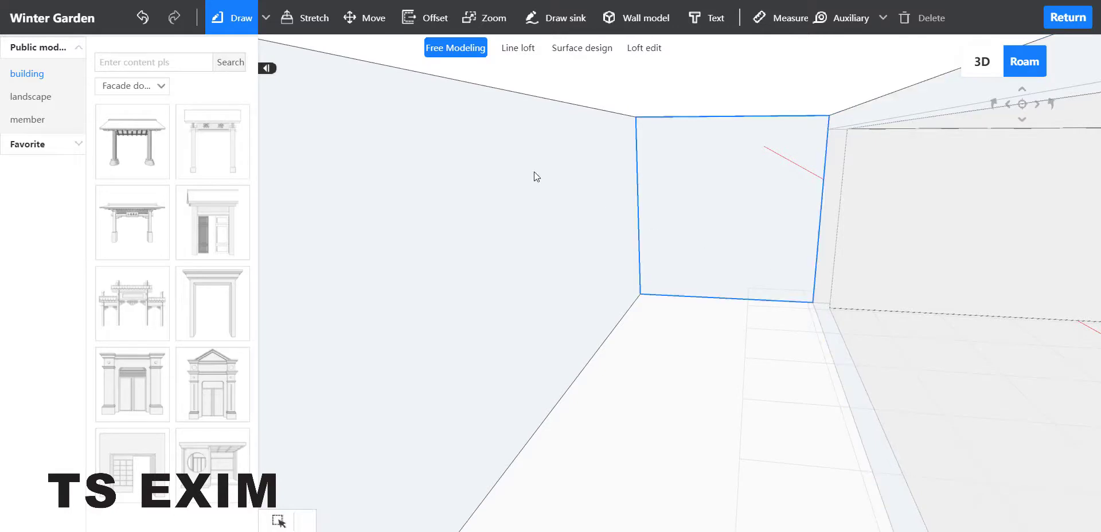
Draw a vertical line 2850 long upward from the midpoint of the box's room-side bottom edge
{"action": "left_click", "coordinate": [256, 24]}
{"action": "left_click", "coordinate": [232, 50]}
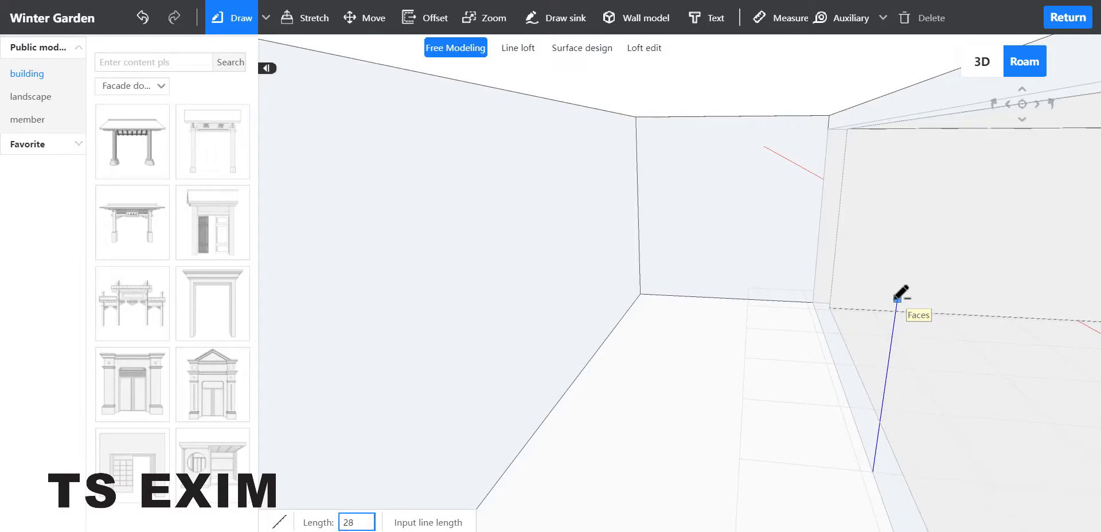
{"action": "type", "text": "2850"}
{"action": "key", "text": "Return"}
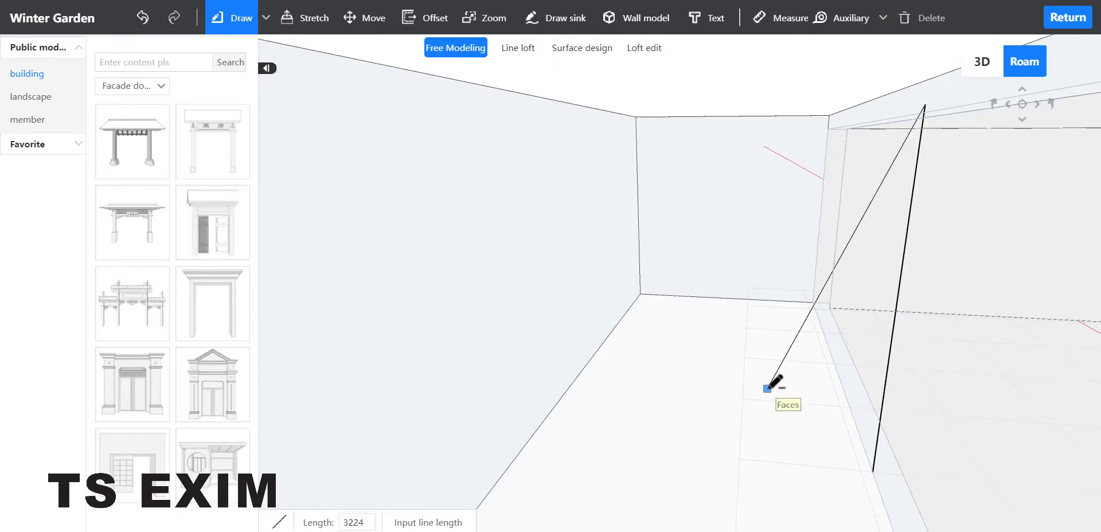
{"action": "key", "text": "Escape"}
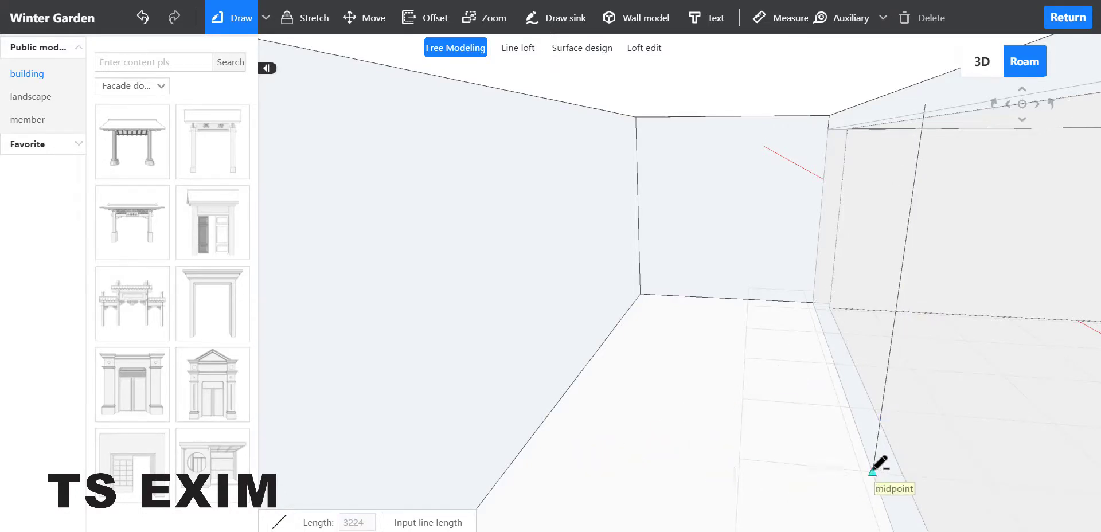
Complete the partition outline with a floor line to the front bottom edge, a 2850 vertical line, and a closing top line
{"action": "left_click", "coordinate": [531, 439]}
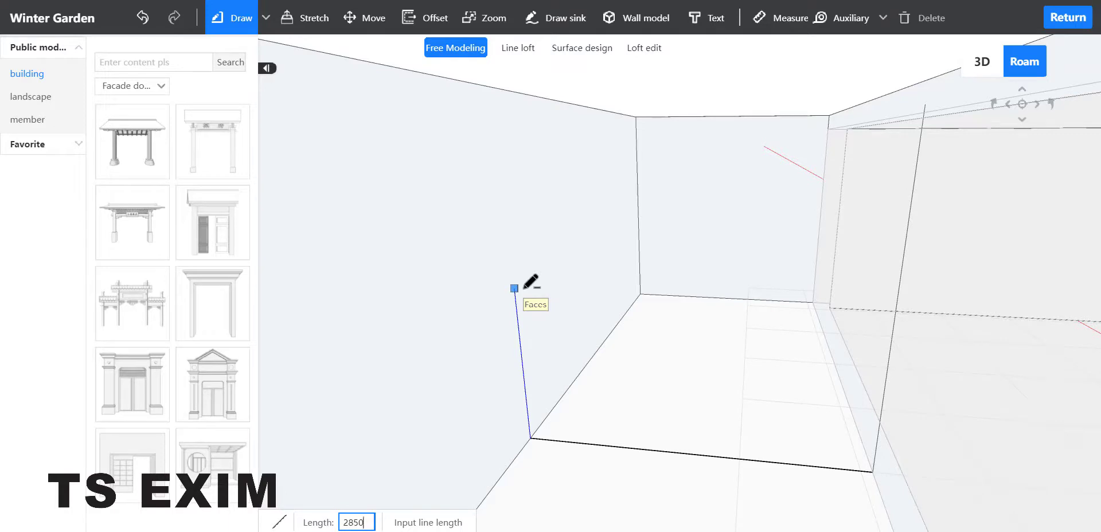
{"action": "key", "text": "Return"}
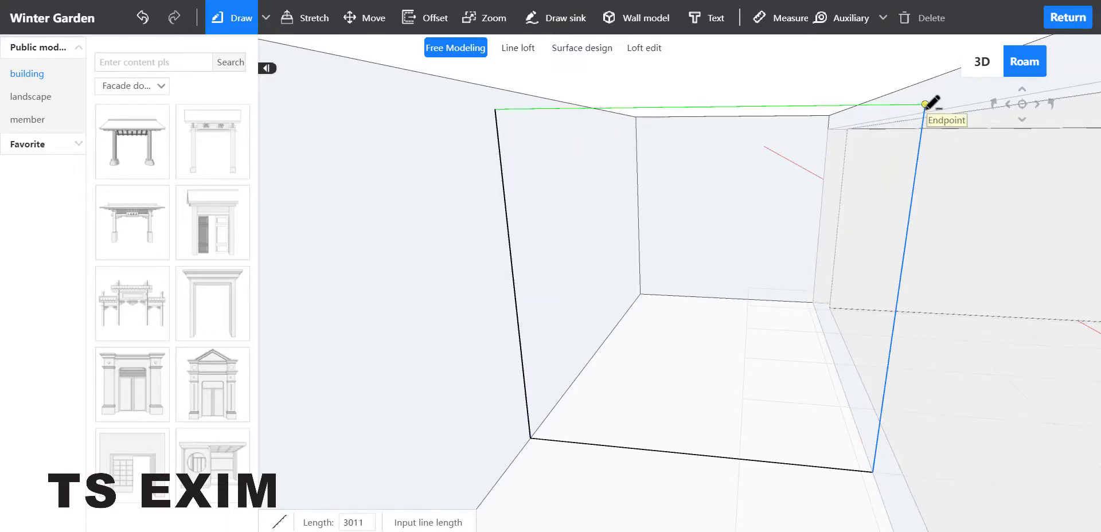
{"action": "left_click", "coordinate": [924, 104]}
{"action": "key", "text": "Escape"}
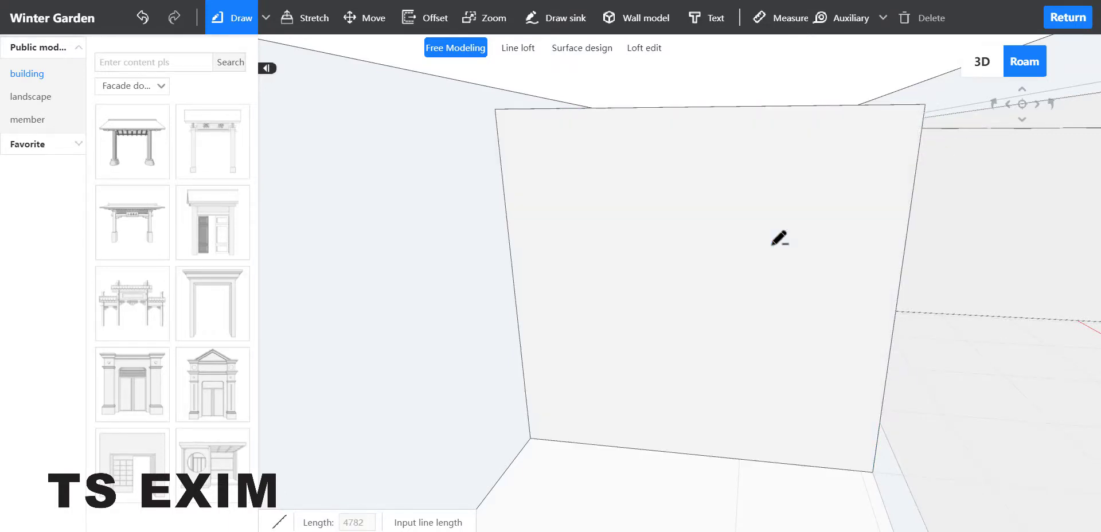
{"action": "key", "text": "Escape"}
In Surface design, reverse the direction of the new partition face and set it as a facade surface
{"action": "left_click", "coordinate": [715, 331]}
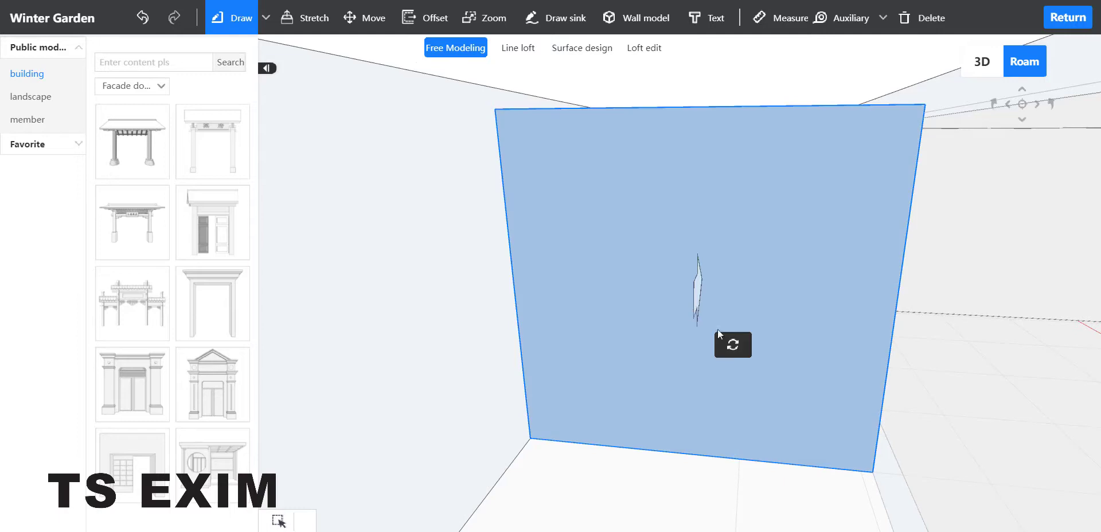
{"action": "left_click", "coordinate": [576, 51]}
{"action": "left_click", "coordinate": [638, 244]}
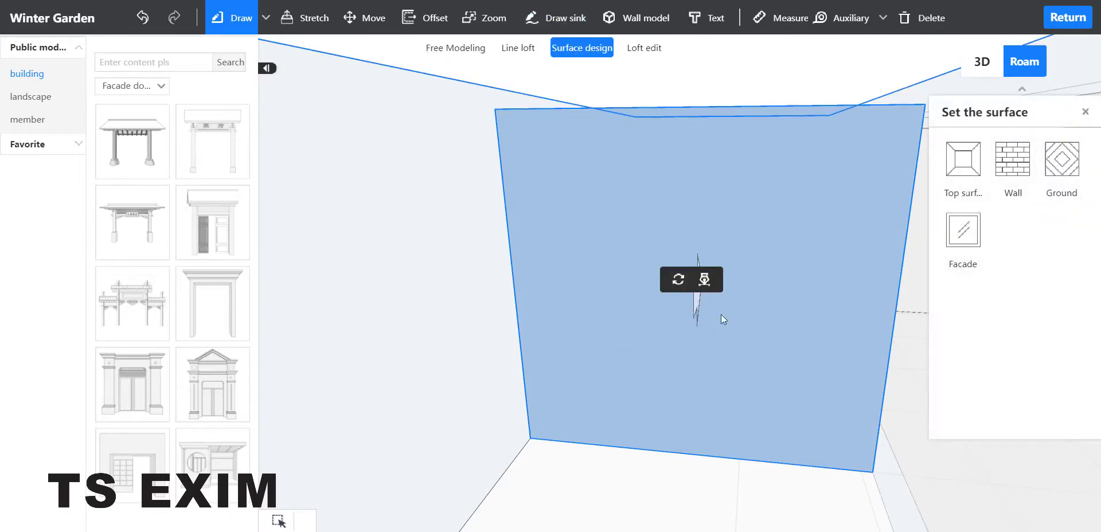
{"action": "left_click", "coordinate": [707, 355]}
{"action": "left_click_drag", "start_coordinate": [707, 355], "coordinate": [632, 268]}
{"action": "left_click", "coordinate": [646, 300]}
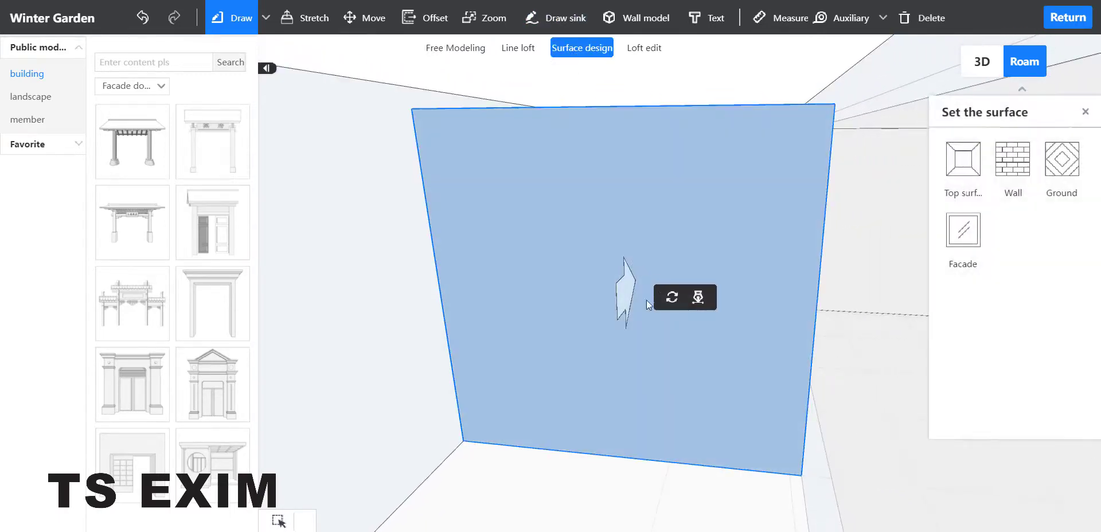
{"action": "left_click", "coordinate": [630, 298]}
{"action": "left_click", "coordinate": [637, 305]}
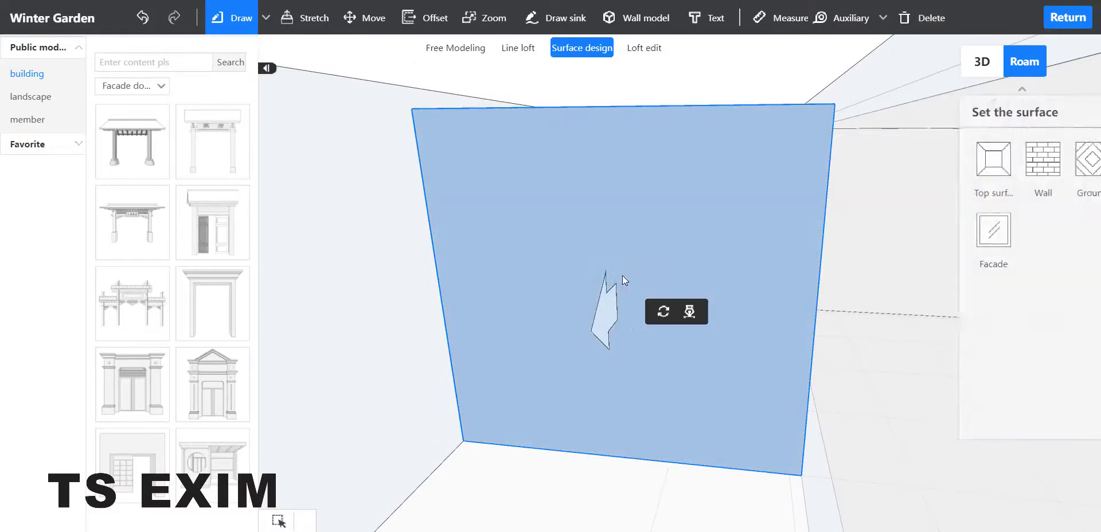
{"action": "left_click", "coordinate": [968, 239]}
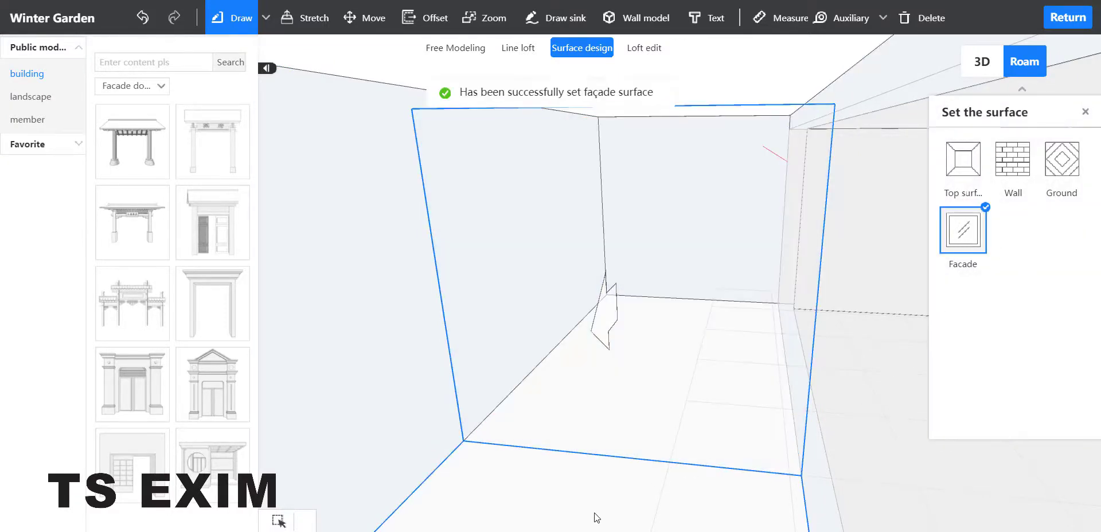
Set the floor section on the near side of the partition as a ground surface
{"action": "left_click_drag", "start_coordinate": [593, 515], "coordinate": [570, 363]}
{"action": "left_click", "coordinate": [570, 360]}
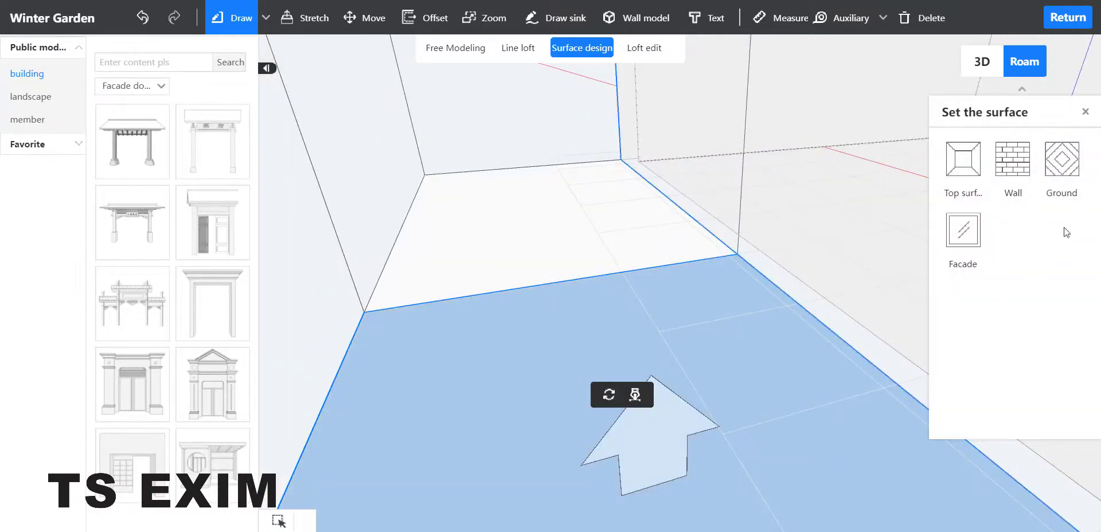
{"action": "left_click", "coordinate": [1062, 163]}
Reverse the direction of the winter garden's upper face and set it as a top surface
{"action": "left_click_drag", "start_coordinate": [800, 429], "coordinate": [715, 204]}
{"action": "left_click", "coordinate": [715, 191]}
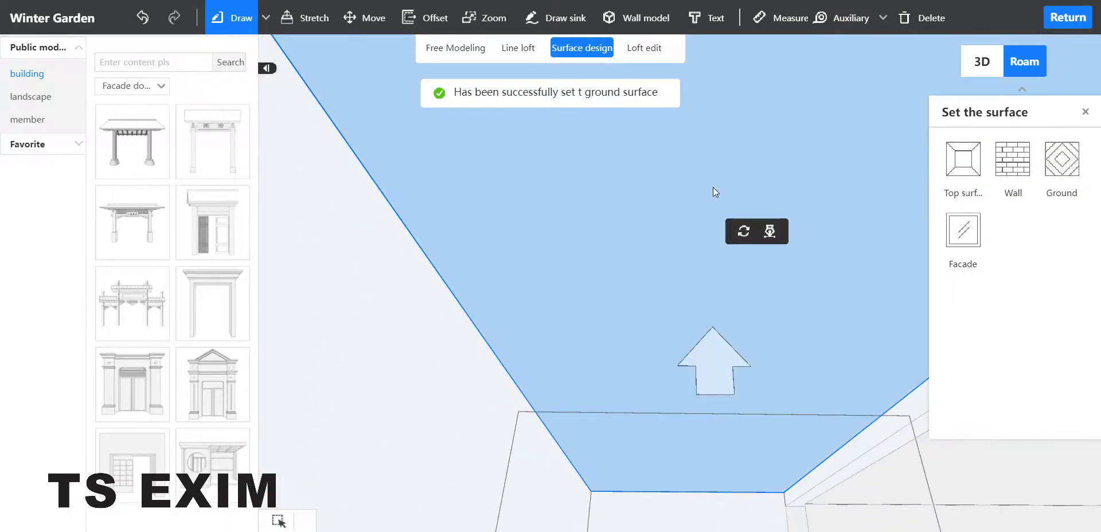
{"action": "left_click", "coordinate": [720, 364]}
{"action": "left_click", "coordinate": [664, 251]}
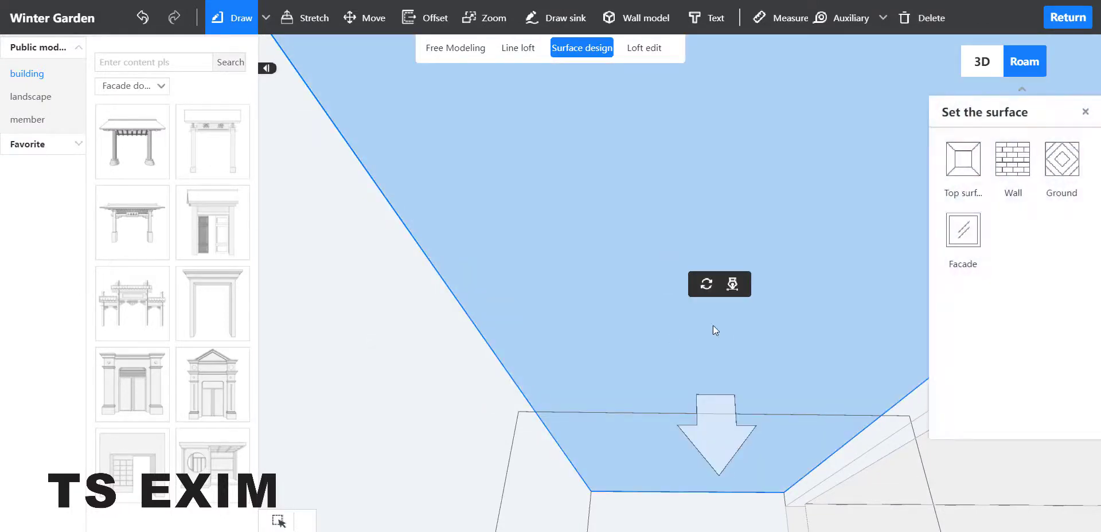
{"action": "left_click", "coordinate": [971, 173]}
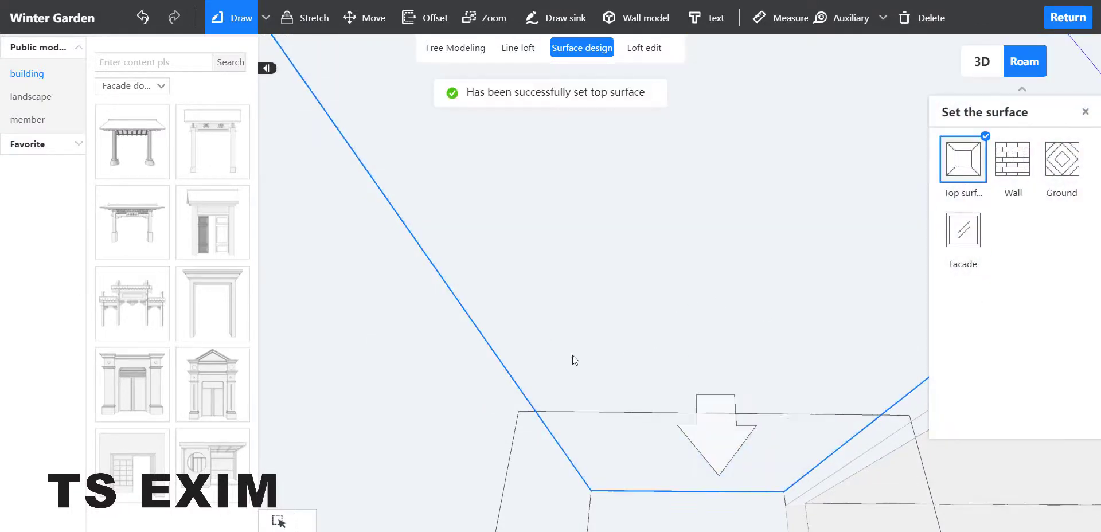
In Line loft, set the front-left vertical edge as a corner column from the 138 sunshine room series
{"action": "left_click_drag", "start_coordinate": [572, 360], "coordinate": [652, 411]}
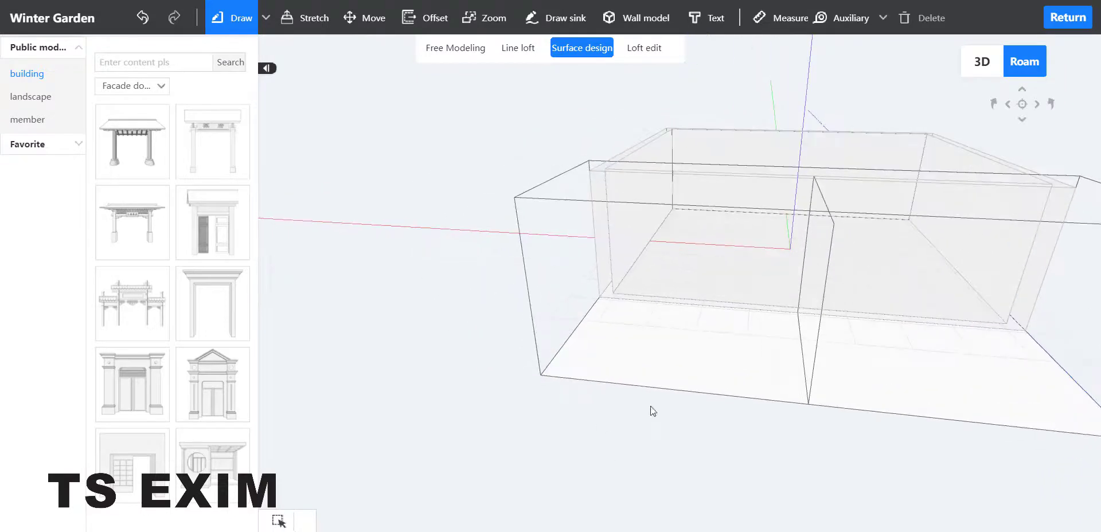
{"action": "left_click", "coordinate": [525, 58]}
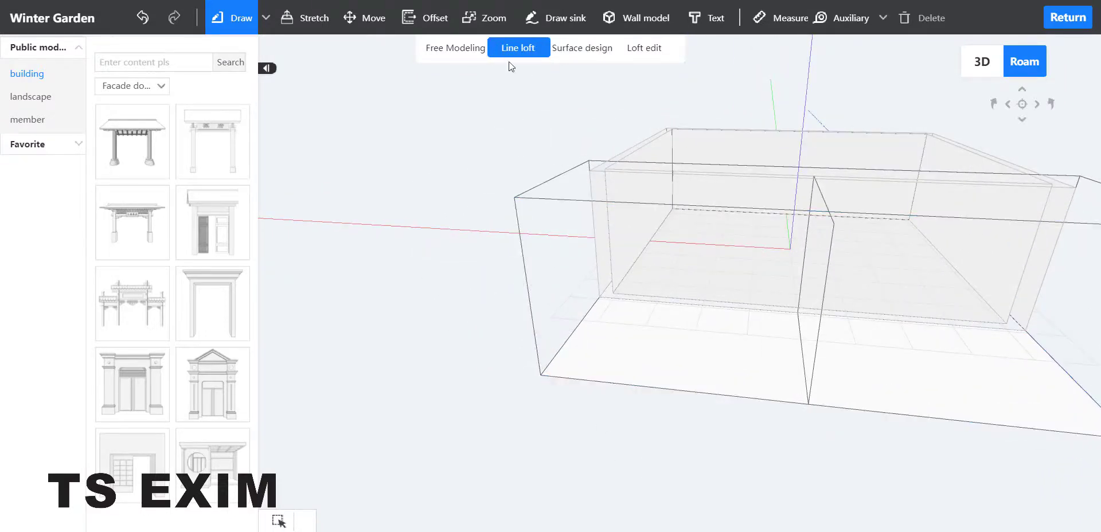
{"action": "left_click", "coordinate": [523, 260]}
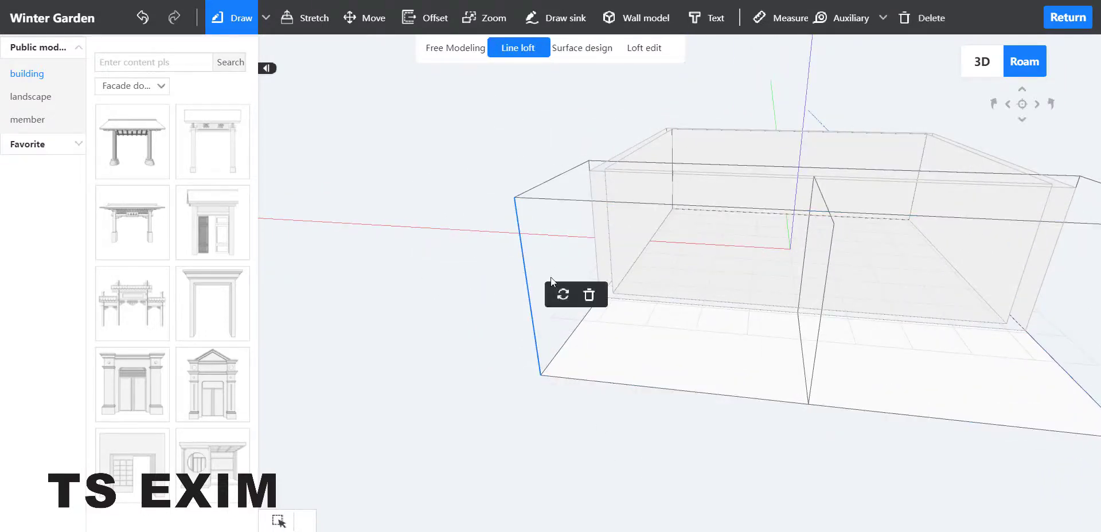
{"action": "left_click", "coordinate": [563, 294]}
{"action": "left_click_drag", "start_coordinate": [575, 352], "coordinate": [700, 348]}
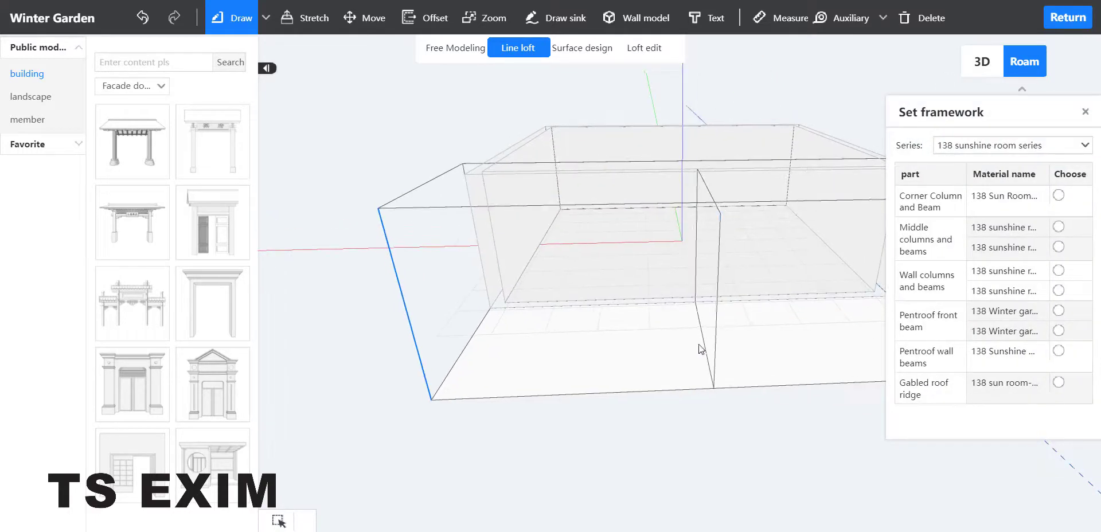
{"action": "left_click", "coordinate": [1059, 196]}
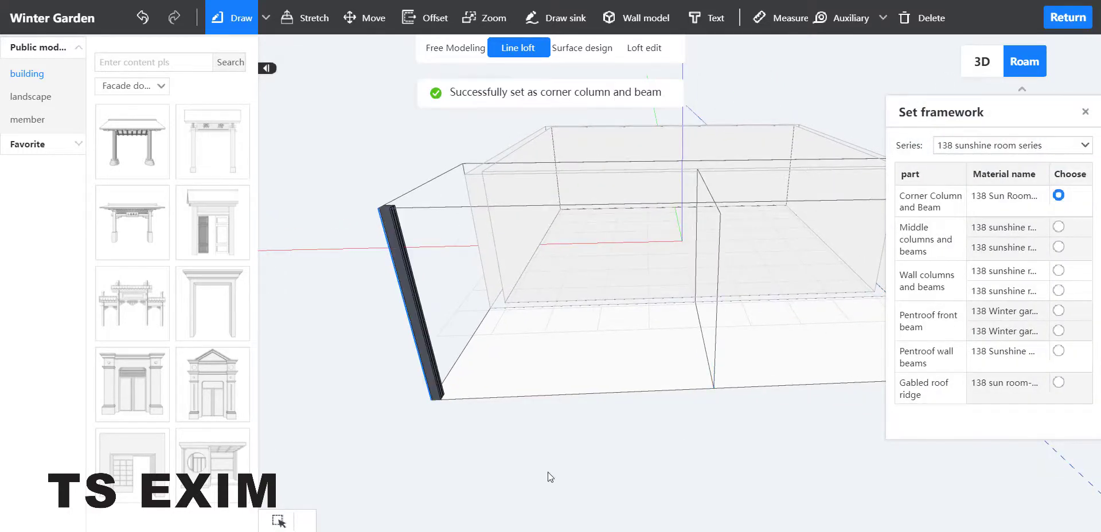
Set the partition's front vertical edge as a middle column, using the first middle columns and beams material
{"action": "left_click_drag", "start_coordinate": [548, 472], "coordinate": [606, 512]}
{"action": "left_click", "coordinate": [738, 302]}
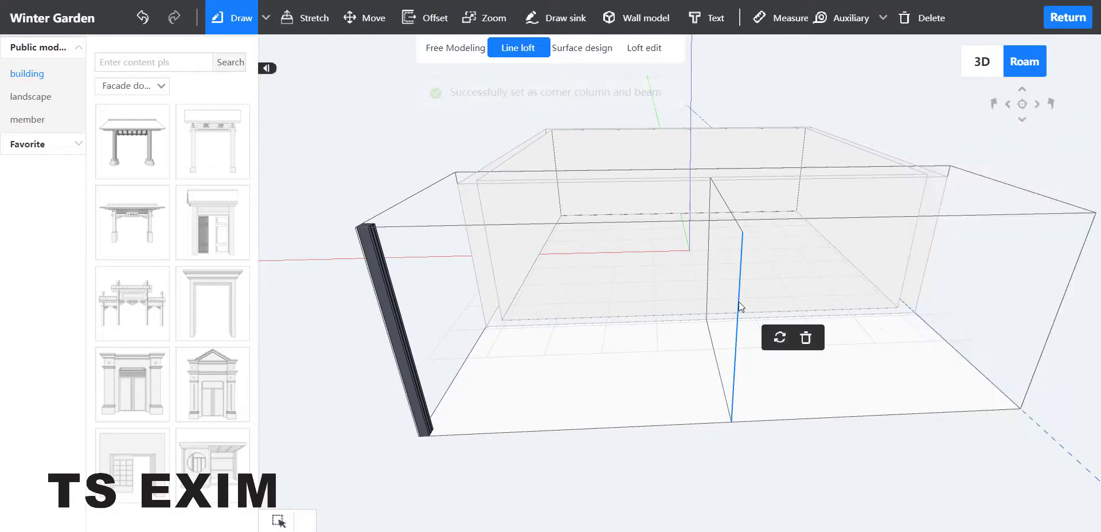
{"action": "left_click", "coordinate": [1059, 227]}
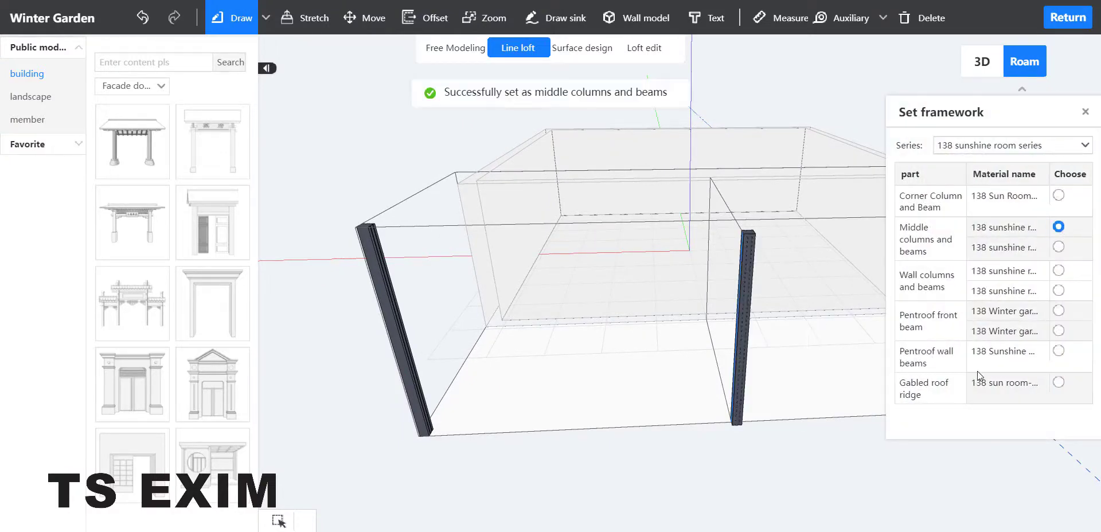
Set the room-side vertical edge at the winter garden's left end as a corner column
{"action": "right_click_drag", "start_coordinate": [813, 419], "coordinate": [797, 452]}
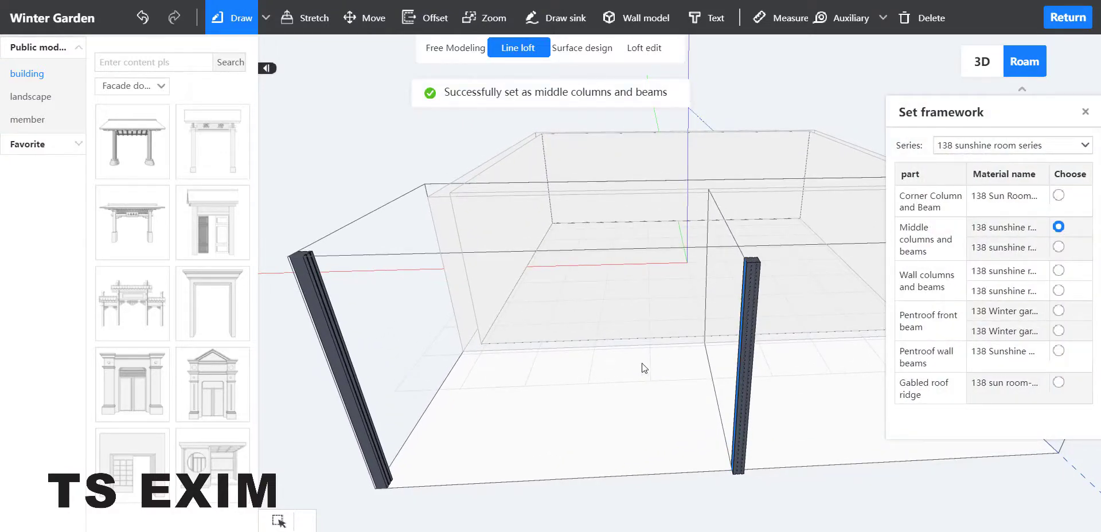
{"action": "right_click_drag", "start_coordinate": [643, 365], "coordinate": [855, 399]}
{"action": "right_click_drag", "start_coordinate": [667, 399], "coordinate": [740, 395]}
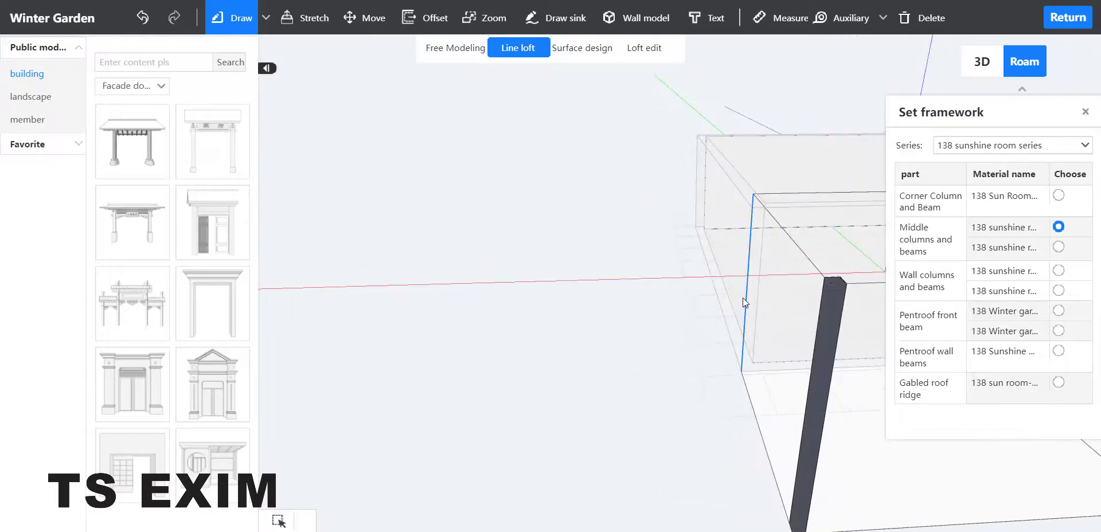
{"action": "left_click", "coordinate": [745, 299]}
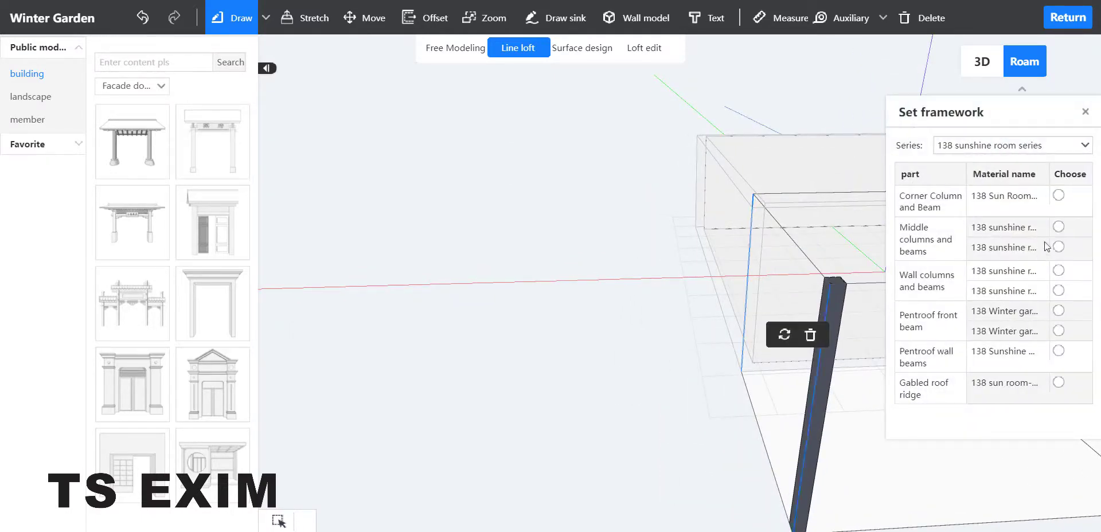
{"action": "left_click", "coordinate": [1059, 196]}
Set the front-right vertical edge of the winter garden as a corner column
{"action": "right_click_drag", "start_coordinate": [718, 454], "coordinate": [213, 391]}
{"action": "right_click_drag", "start_coordinate": [715, 493], "coordinate": [492, 490]}
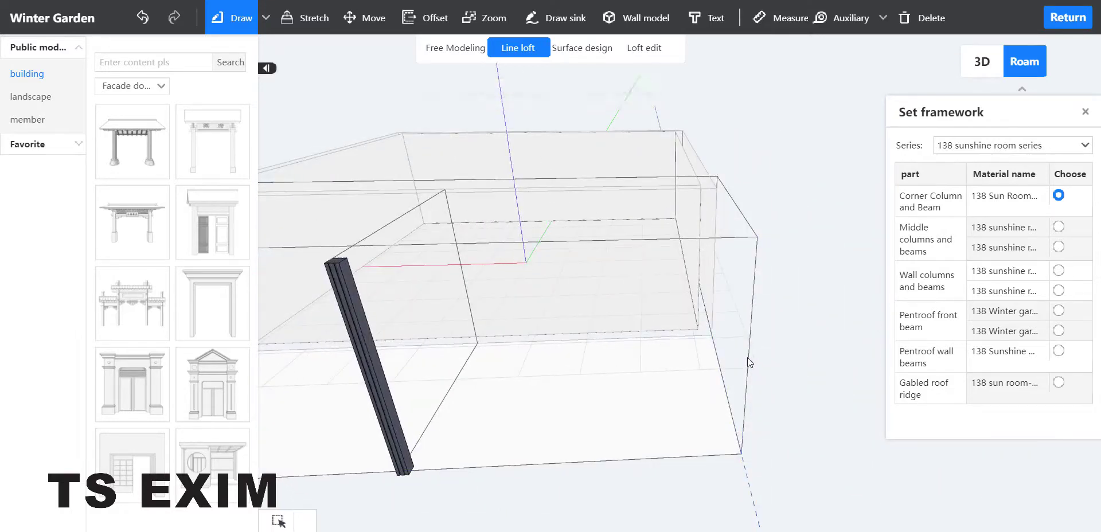
{"action": "left_click", "coordinate": [750, 359]}
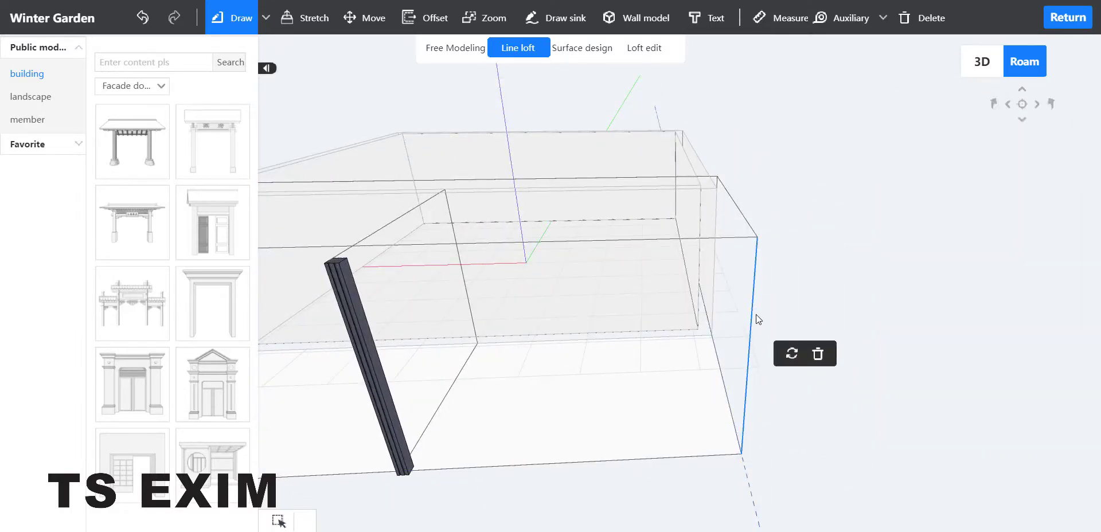
{"action": "left_click", "coordinate": [753, 310]}
{"action": "left_click", "coordinate": [753, 305]}
{"action": "left_click", "coordinate": [753, 305]}
{"action": "left_click", "coordinate": [753, 305]}
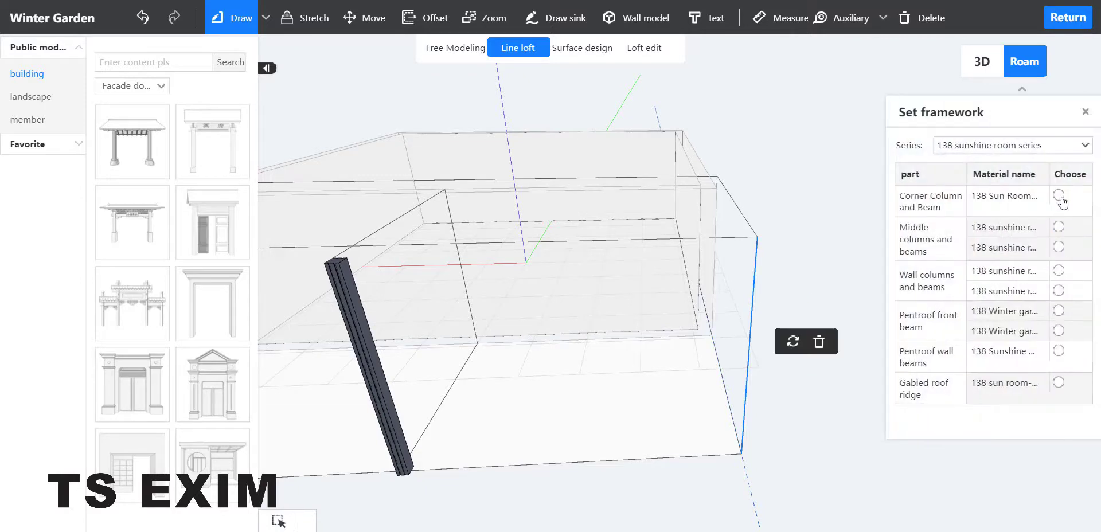
{"action": "left_click", "coordinate": [1061, 198]}
Set the room-side vertical edge at the winter garden's right end as a corner column
{"action": "left_click_drag", "start_coordinate": [849, 295], "coordinate": [623, 314]}
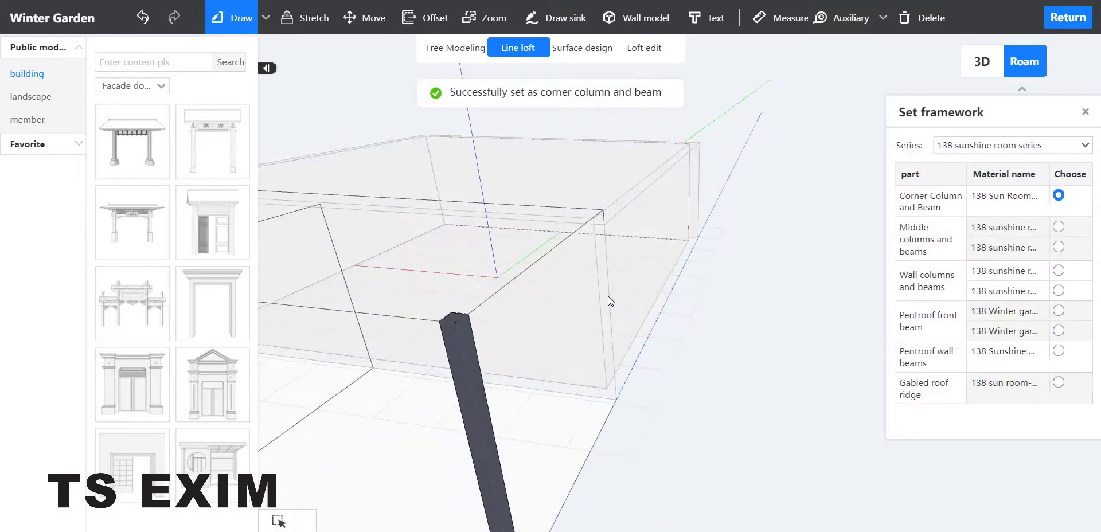
{"action": "left_click", "coordinate": [611, 299]}
{"action": "left_click", "coordinate": [611, 298]}
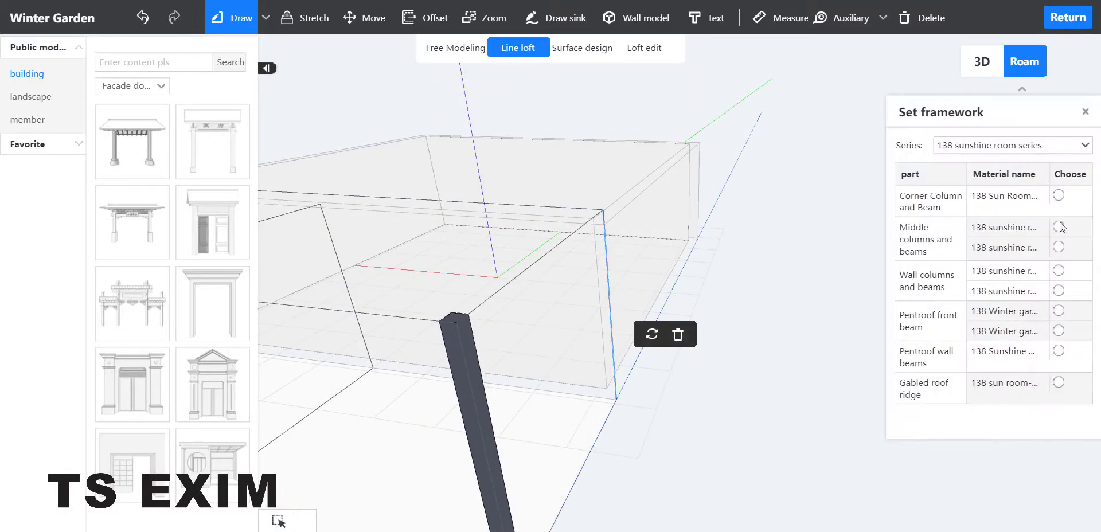
{"action": "left_click", "coordinate": [1059, 196]}
Set the long front upper edge and the right-end upper edge as pentroof front beams, using the first material
{"action": "left_click_drag", "start_coordinate": [877, 344], "coordinate": [686, 287]}
{"action": "left_click", "coordinate": [697, 259]}
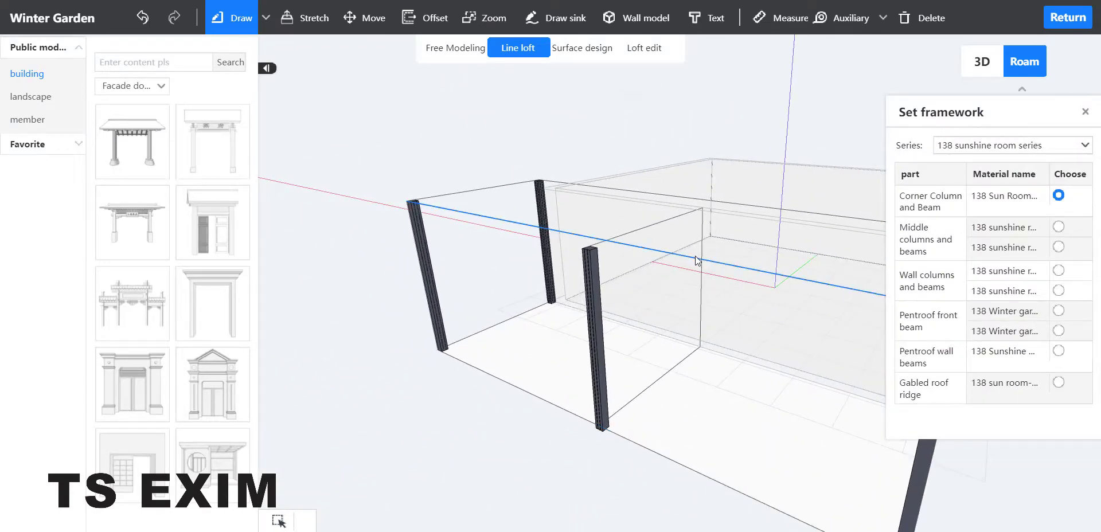
{"action": "left_click", "coordinate": [697, 259]}
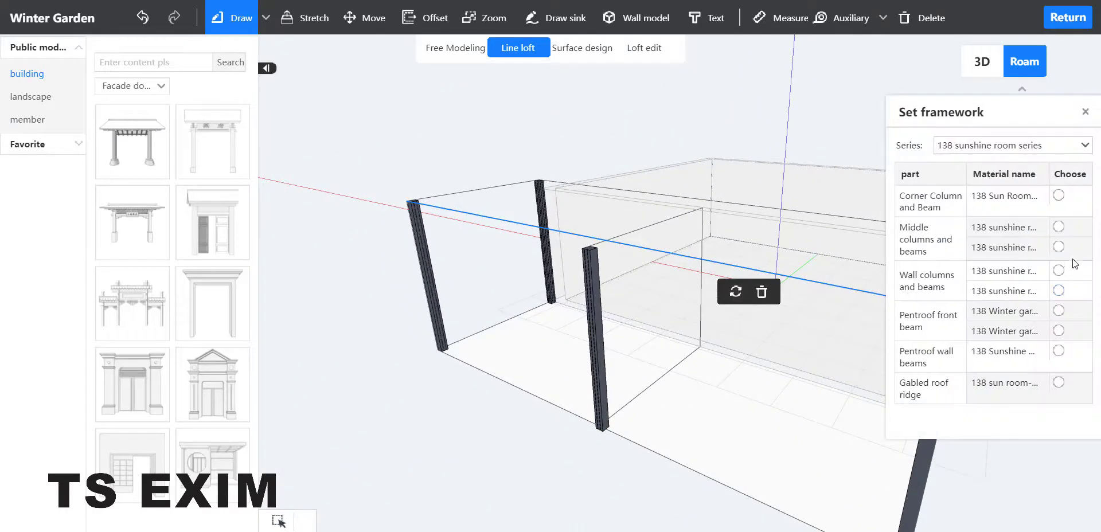
{"action": "left_click", "coordinate": [1059, 310]}
{"action": "left_click_drag", "start_coordinate": [681, 493], "coordinate": [746, 266]}
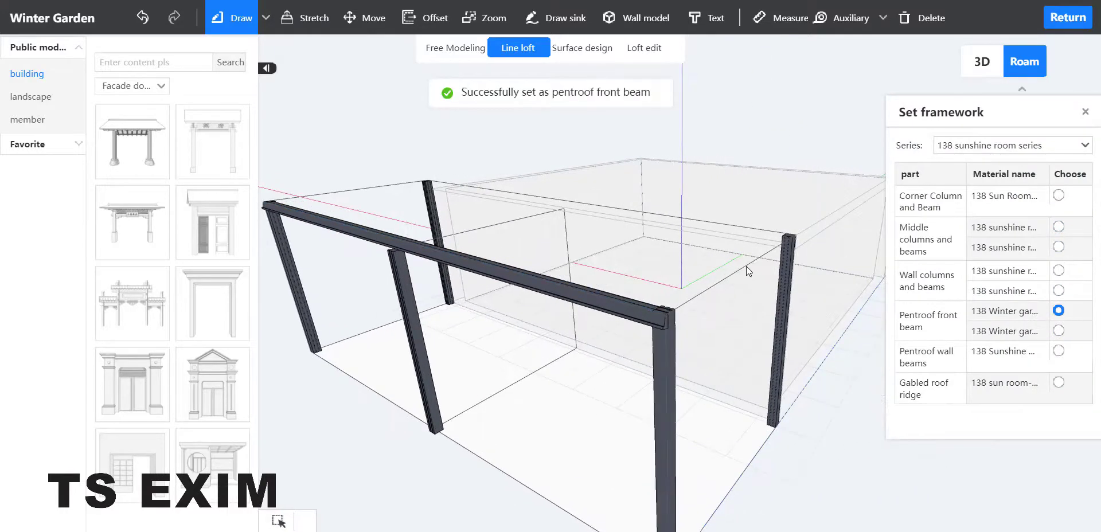
{"action": "left_click", "coordinate": [742, 270]}
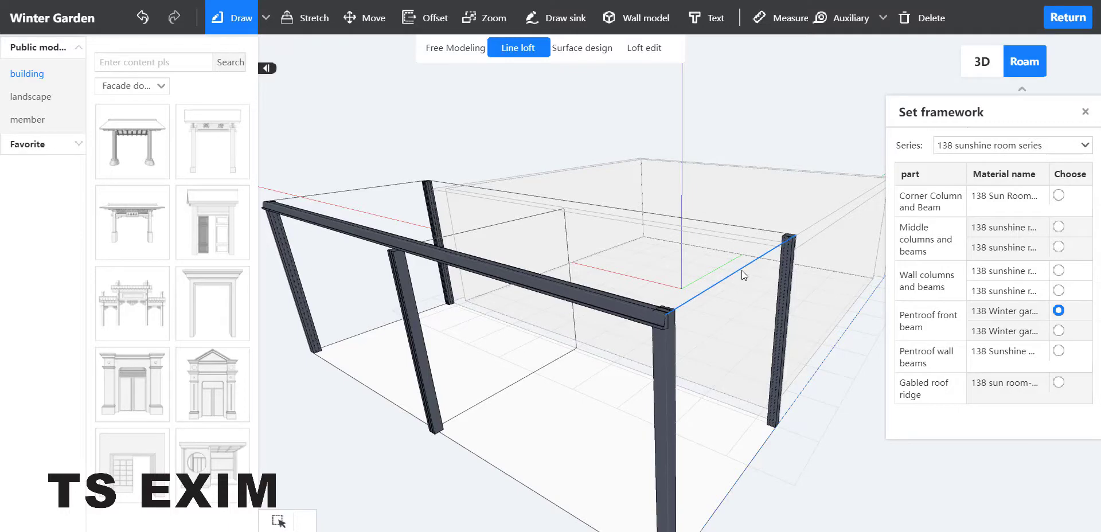
{"action": "left_click", "coordinate": [1059, 310]}
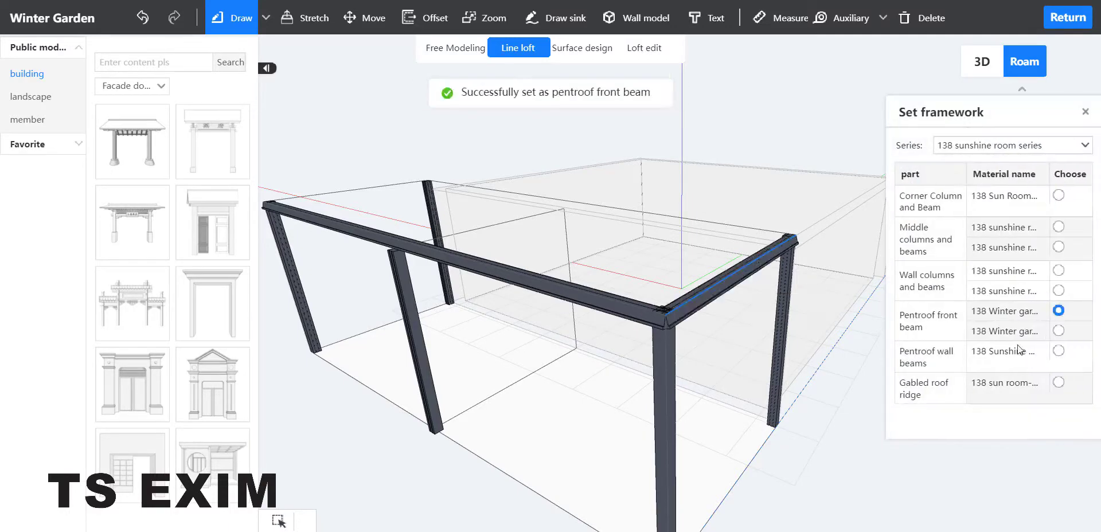
Set the long room-side upper edge and the left-end upper edge as pentroof front beams, using the first material
{"action": "left_click_drag", "start_coordinate": [873, 460], "coordinate": [728, 257]}
{"action": "left_click", "coordinate": [726, 228]}
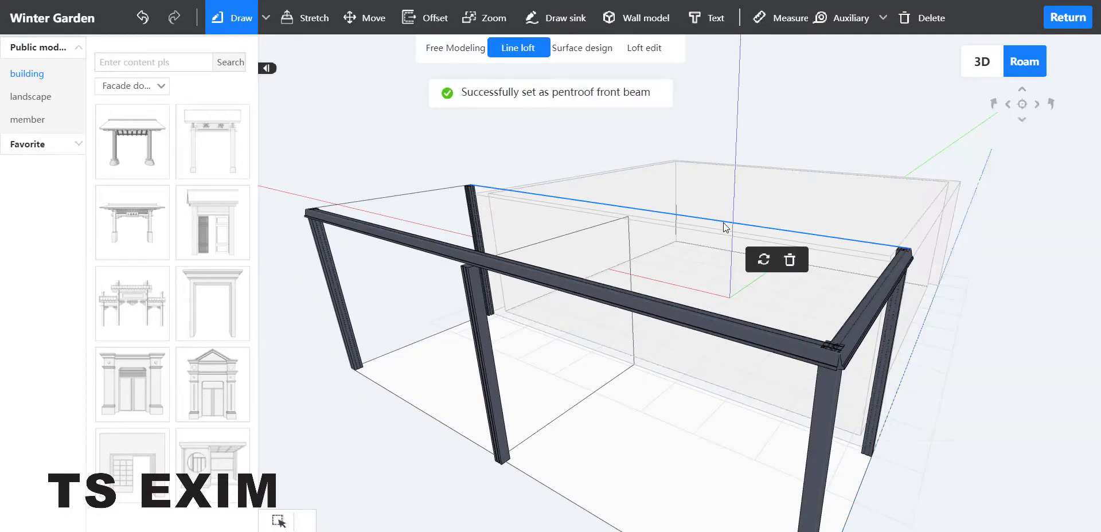
{"action": "left_click", "coordinate": [726, 228]}
{"action": "left_click", "coordinate": [1059, 310]}
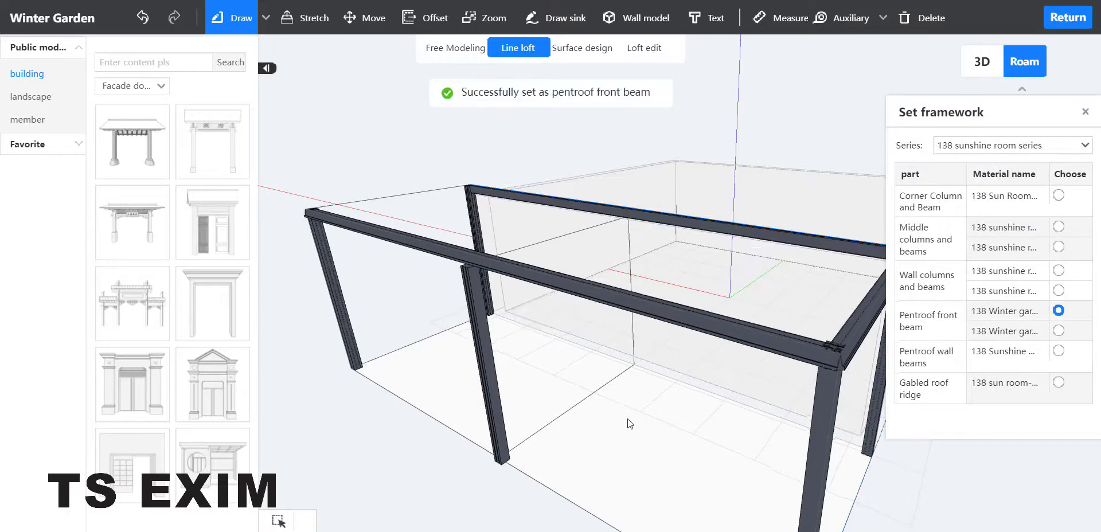
{"action": "left_click_drag", "start_coordinate": [1079, 450], "coordinate": [662, 225]}
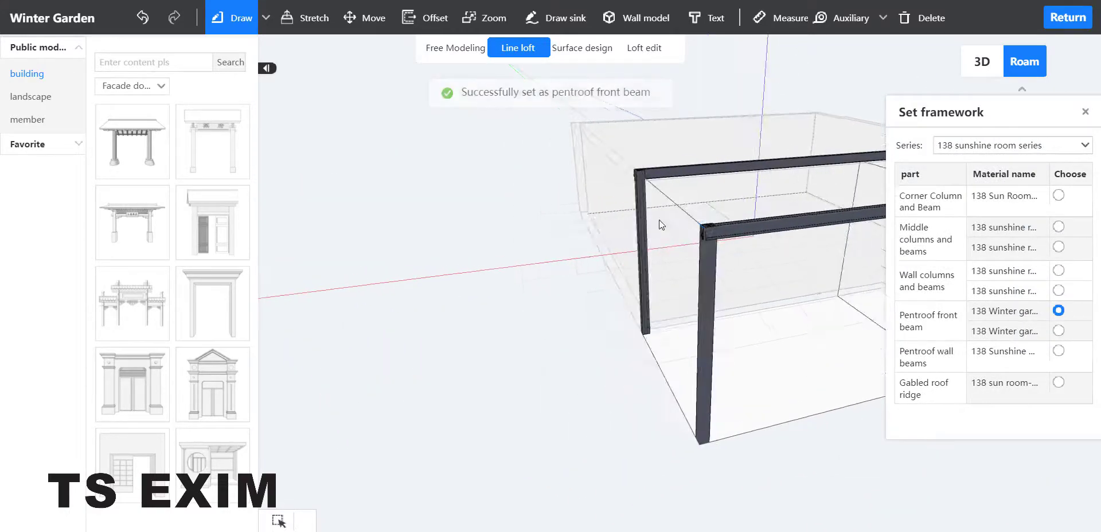
{"action": "left_click", "coordinate": [668, 203]}
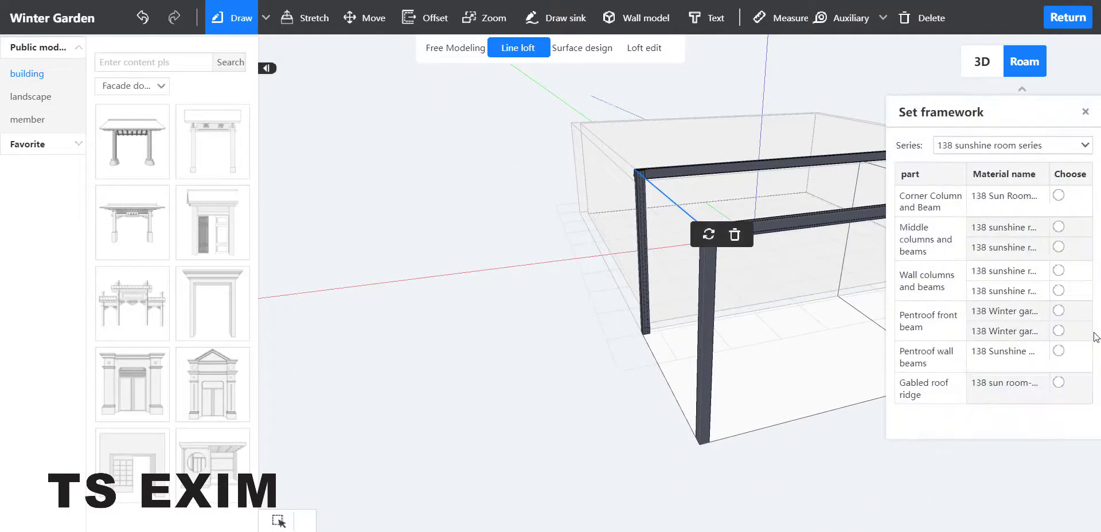
{"action": "left_click", "coordinate": [1059, 311]}
Set the partition's room-side vertical edge as a middle column, using the first middle columns and beams material
{"action": "left_click_drag", "start_coordinate": [872, 439], "coordinate": [591, 428]}
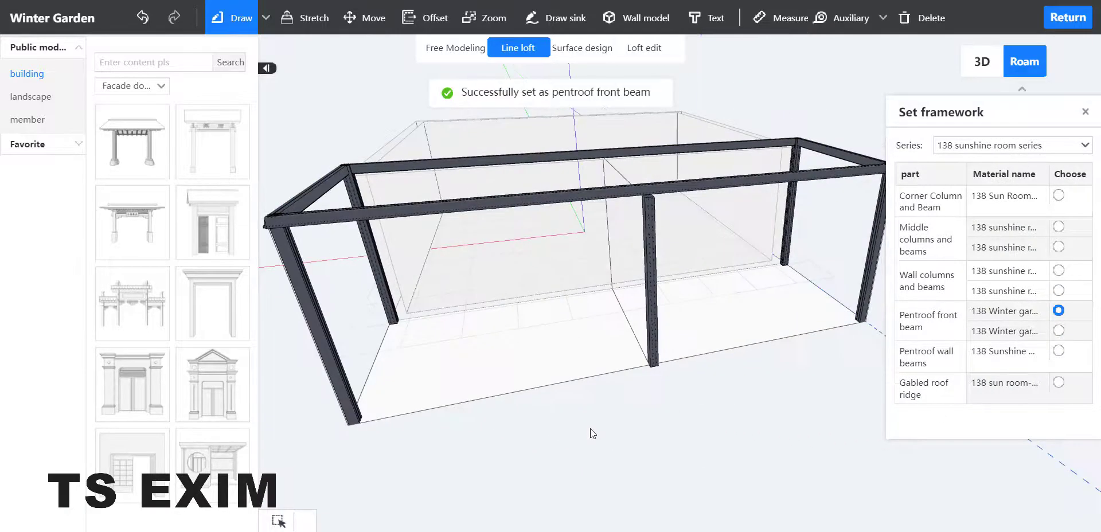
{"action": "scroll", "coordinate": [595, 432], "scroll_direction": "up", "scroll_amount": 3}
{"action": "right_click_drag", "start_coordinate": [594, 432], "coordinate": [668, 479]}
{"action": "scroll", "coordinate": [670, 484], "scroll_direction": "up", "scroll_amount": 10}
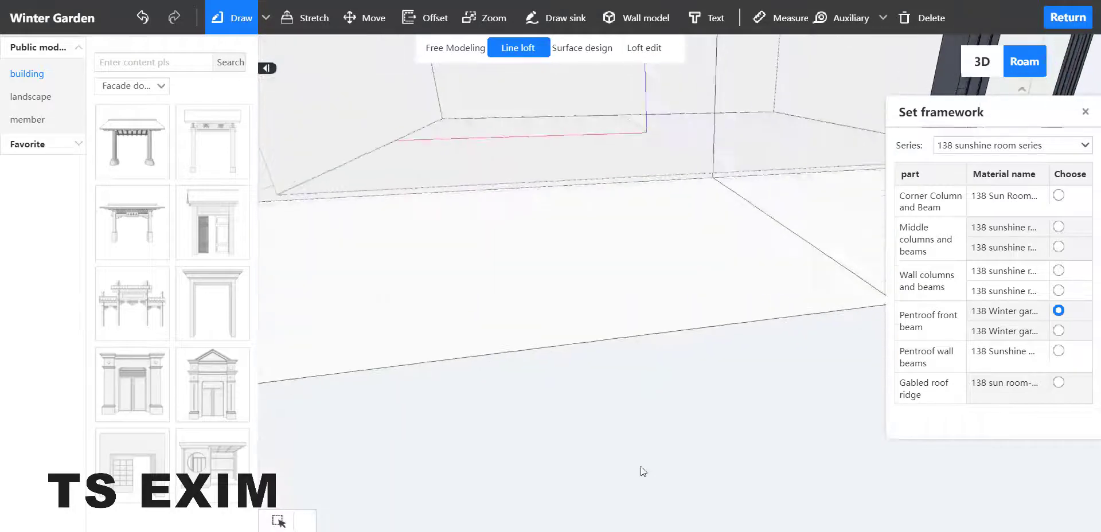
{"action": "scroll", "coordinate": [654, 413], "scroll_direction": "up", "scroll_amount": 3}
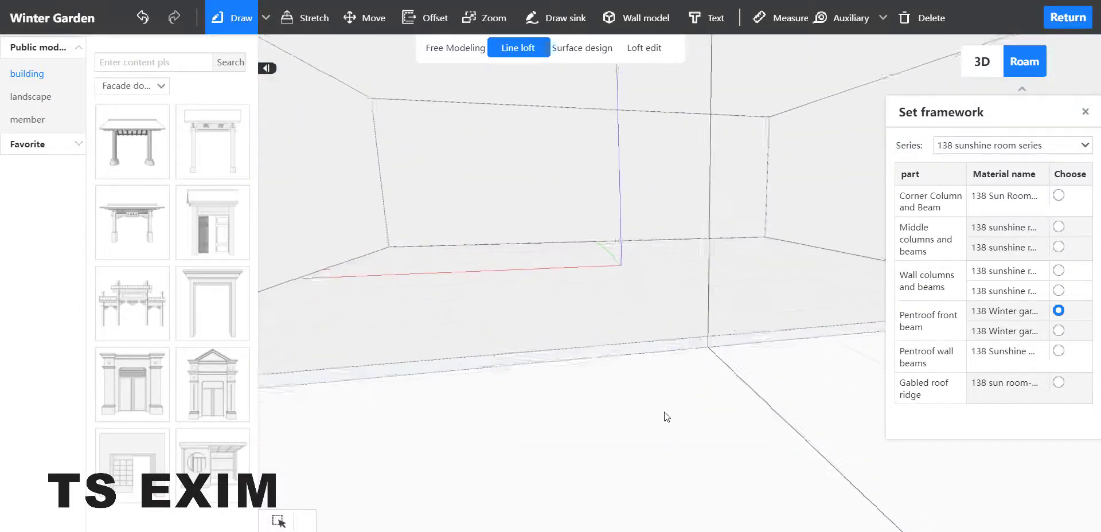
{"action": "left_click", "coordinate": [715, 253]}
{"action": "left_click", "coordinate": [716, 246]}
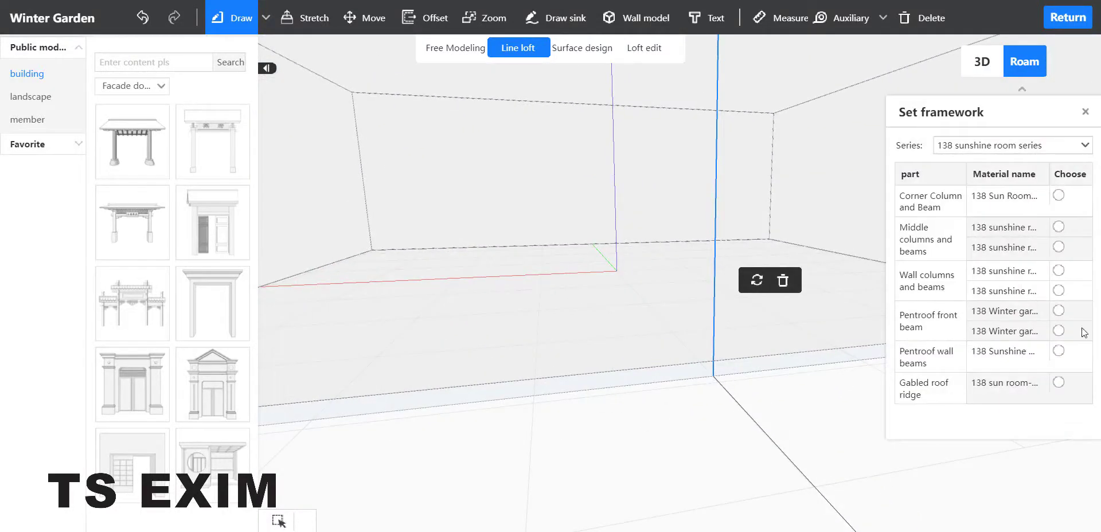
{"action": "left_click", "coordinate": [1060, 227]}
{"action": "scroll", "coordinate": [675, 336], "scroll_direction": "down", "scroll_amount": 5}
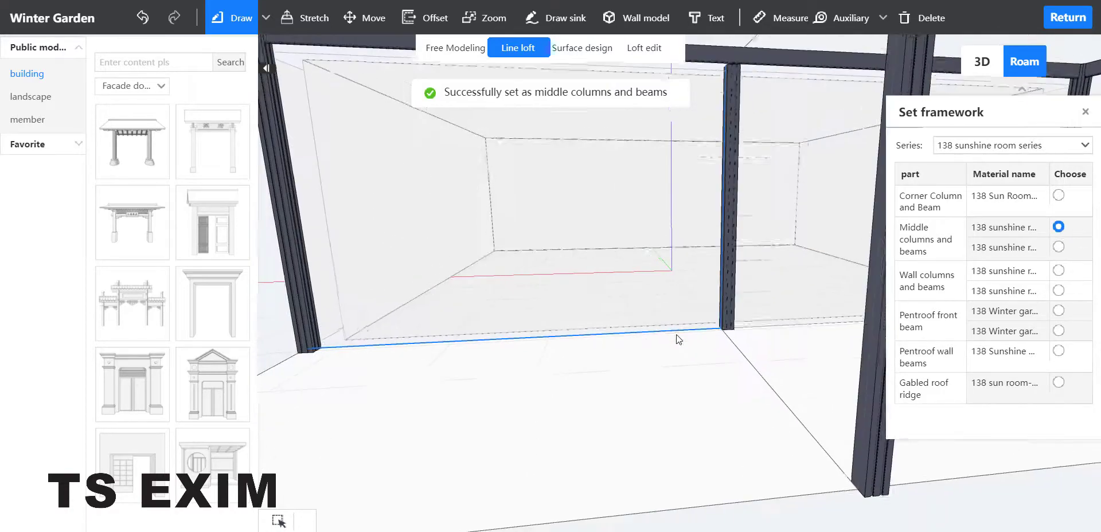
Rotate the partition's front middle column to -270° and turn its room-side middle column counterclockwise in 90° increments
{"action": "left_click_drag", "start_coordinate": [819, 432], "coordinate": [785, 338]}
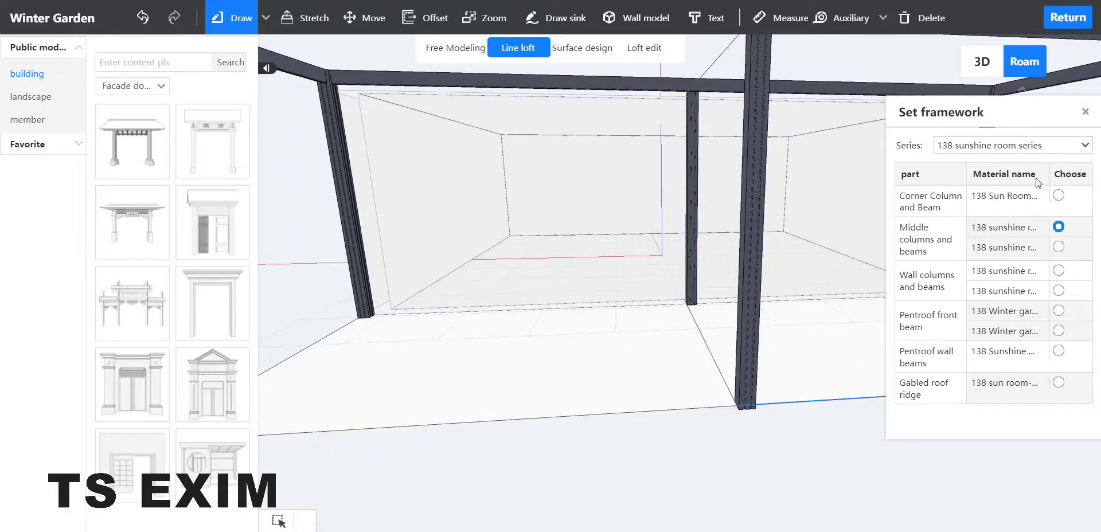
{"action": "left_click", "coordinate": [1090, 112]}
{"action": "left_click", "coordinate": [644, 50]}
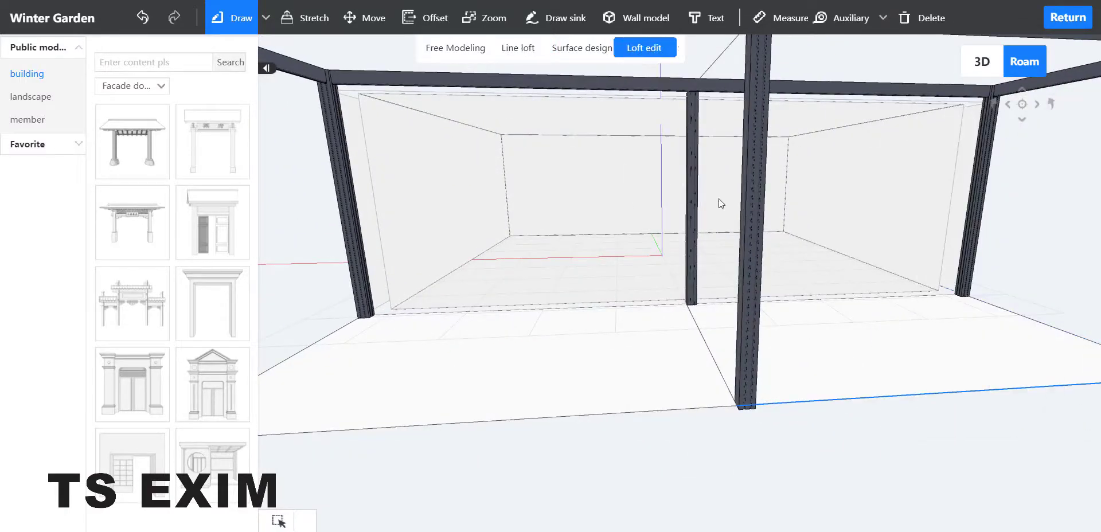
{"action": "left_click", "coordinate": [756, 220]}
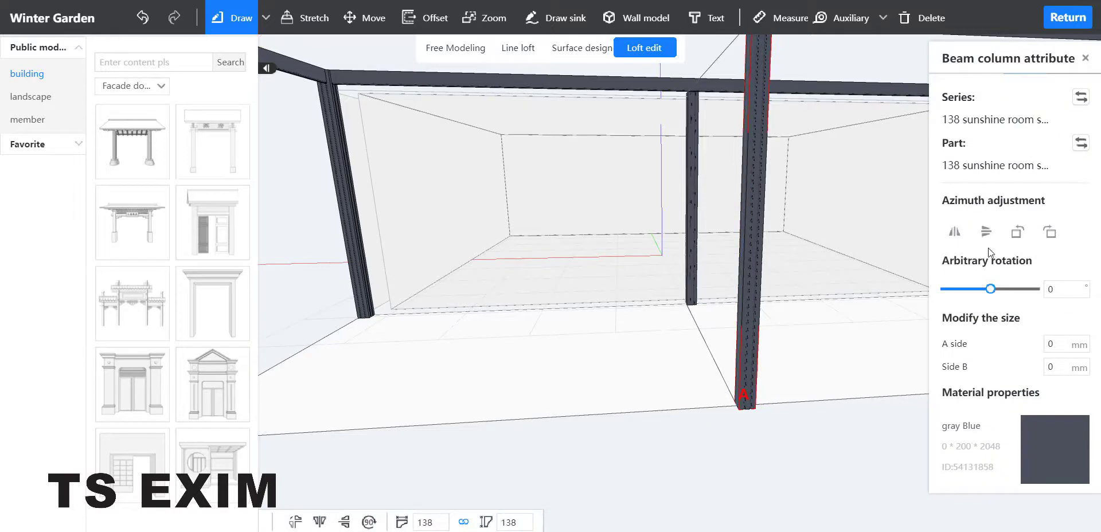
{"action": "left_click", "coordinate": [1048, 233]}
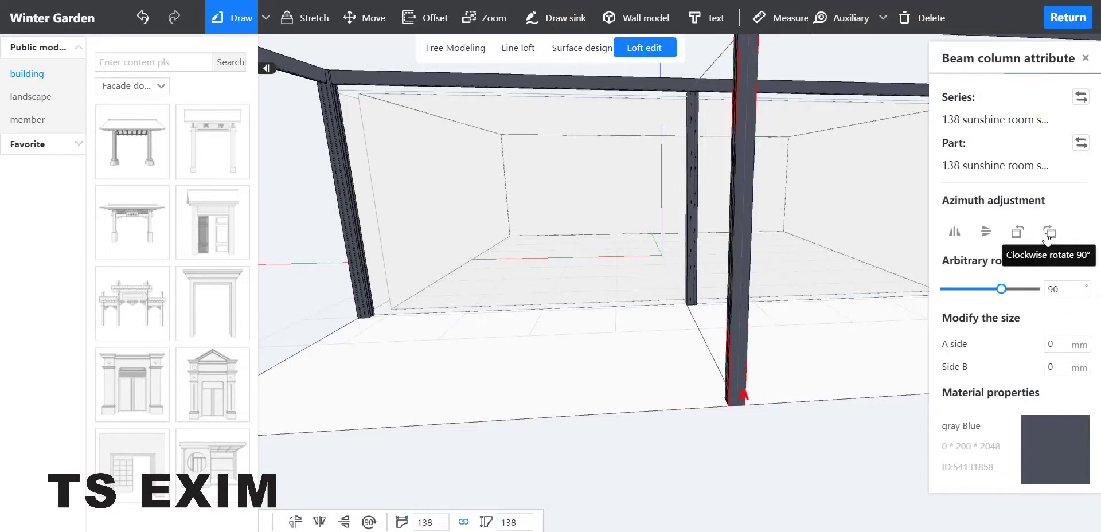
{"action": "left_click", "coordinate": [1018, 233]}
{"action": "left_click", "coordinate": [1019, 233]}
{"action": "left_click", "coordinate": [1020, 236]}
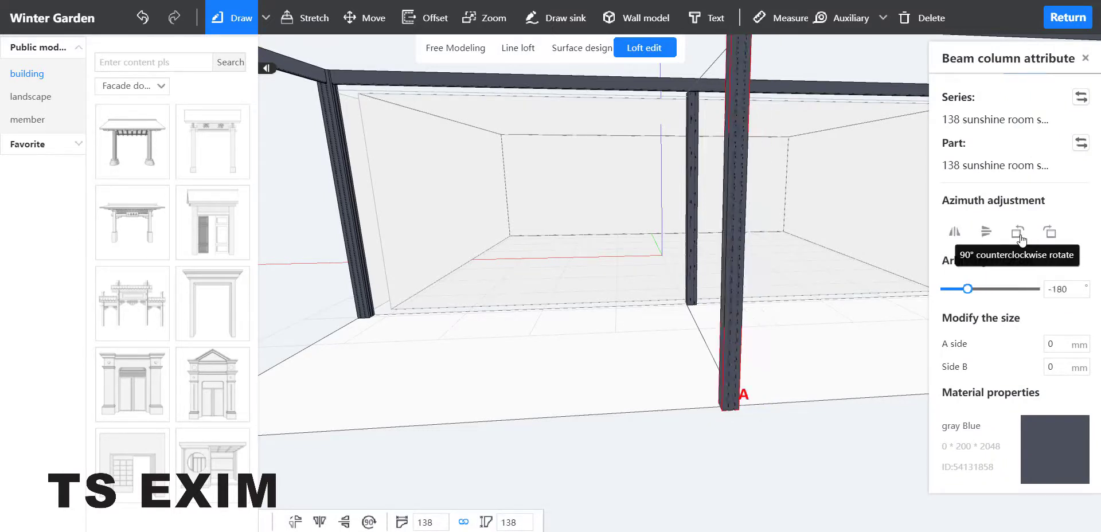
{"action": "left_click", "coordinate": [1019, 235]}
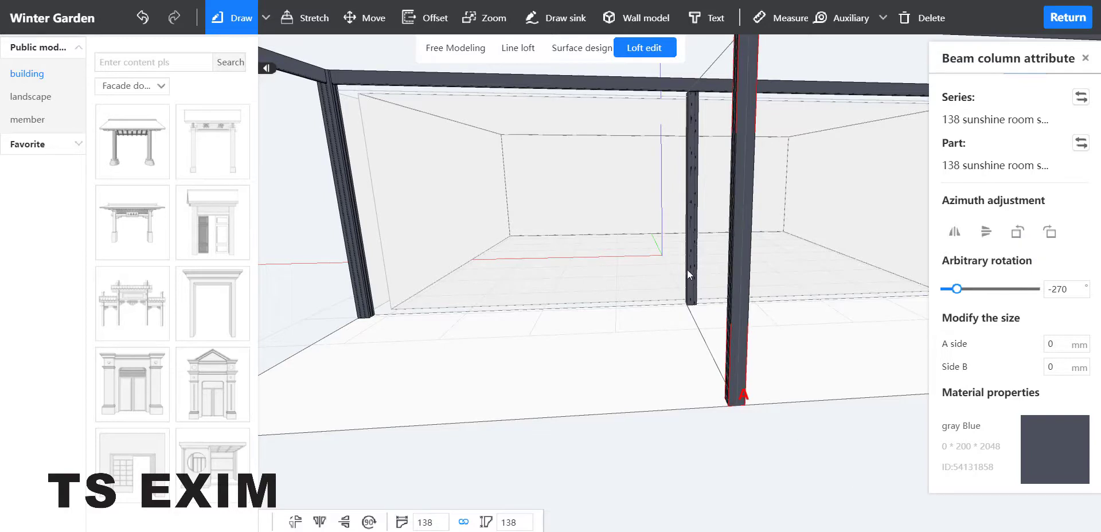
{"action": "left_click", "coordinate": [691, 266]}
{"action": "left_click", "coordinate": [1015, 237]}
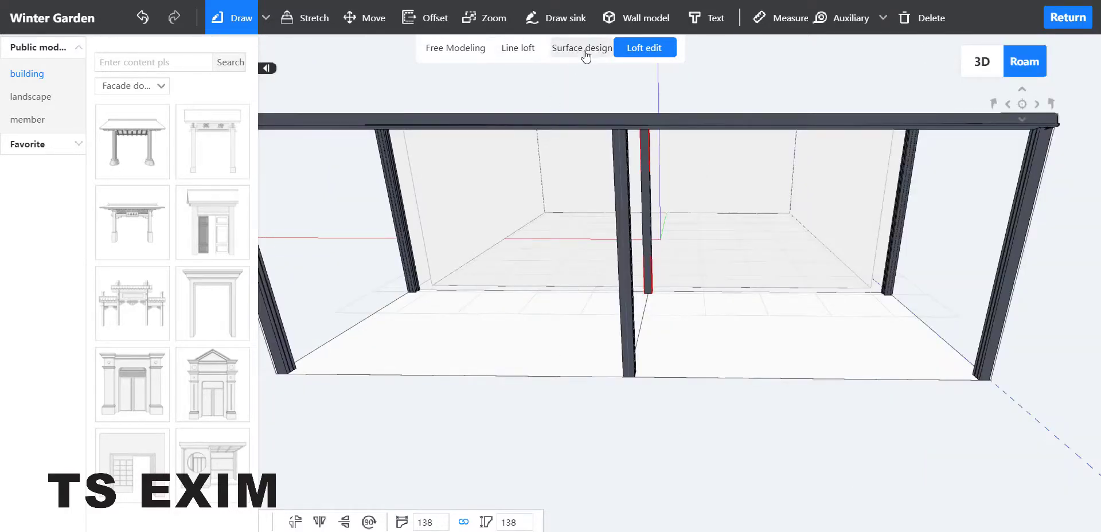
Fit the front facade with an automatic Edinburgh(New) casement window frame, leaving a gap of about 4052 mm beside it
{"action": "left_click", "coordinate": [586, 56]}
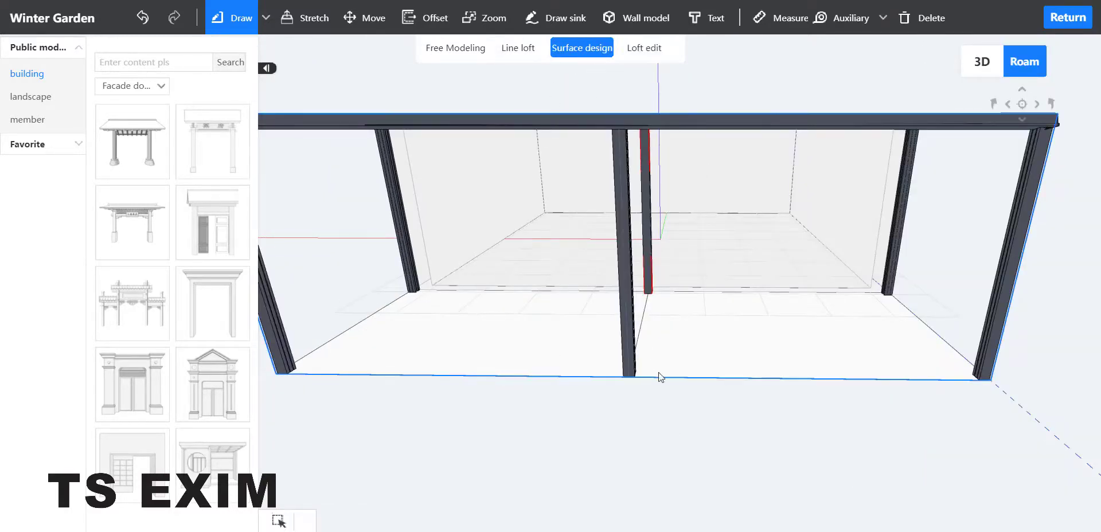
{"action": "left_click_drag", "start_coordinate": [660, 427], "coordinate": [579, 433]}
{"action": "left_click", "coordinate": [669, 285]}
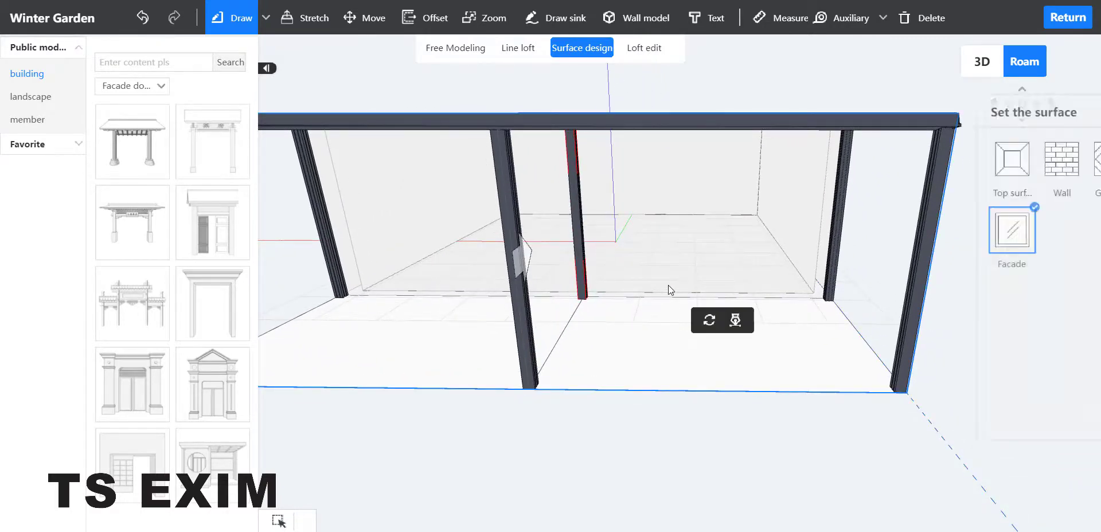
{"action": "left_click", "coordinate": [735, 321]}
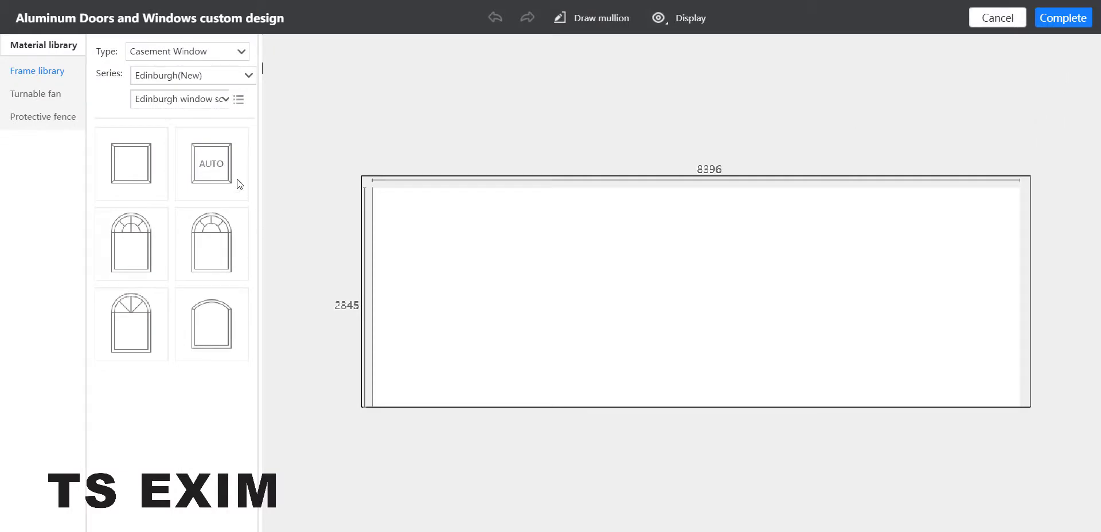
{"action": "left_click_drag", "start_coordinate": [236, 181], "coordinate": [579, 299]}
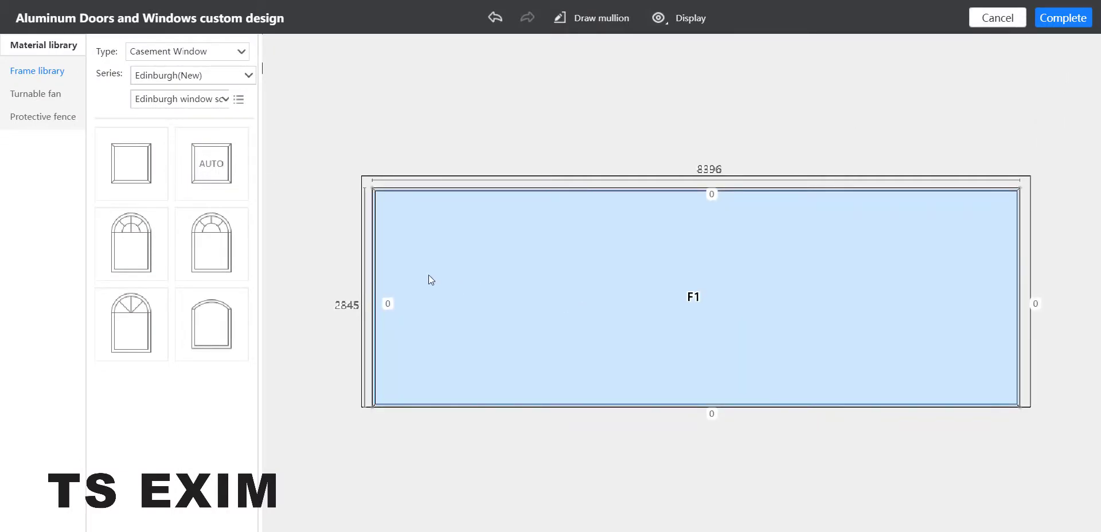
{"action": "left_click_drag", "start_coordinate": [1020, 255], "coordinate": [708, 269]}
{"action": "left_click", "coordinate": [1076, 19]}
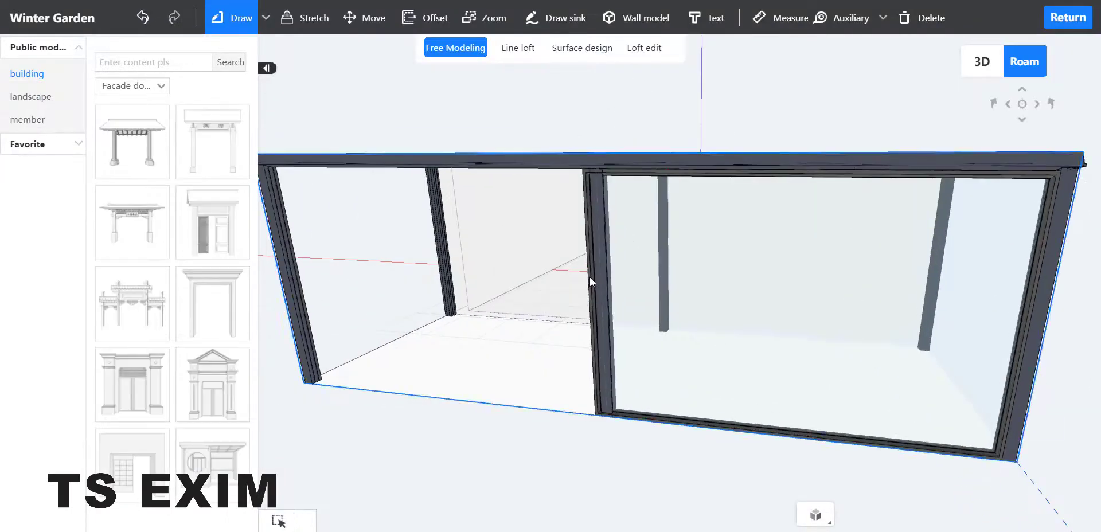
Narrow the front facade's window frame to about 4205 mm wide and apply the design to the model
{"action": "left_click_drag", "start_coordinate": [565, 457], "coordinate": [596, 453]}
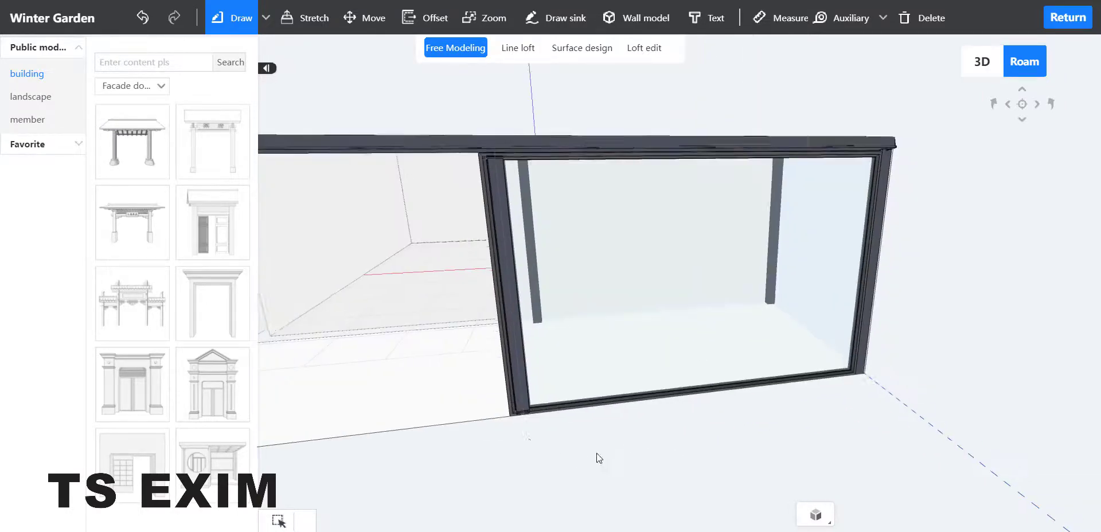
{"action": "scroll", "coordinate": [516, 446], "scroll_direction": "up", "scroll_amount": 3}
{"action": "left_click_drag", "start_coordinate": [512, 474], "coordinate": [590, 476]}
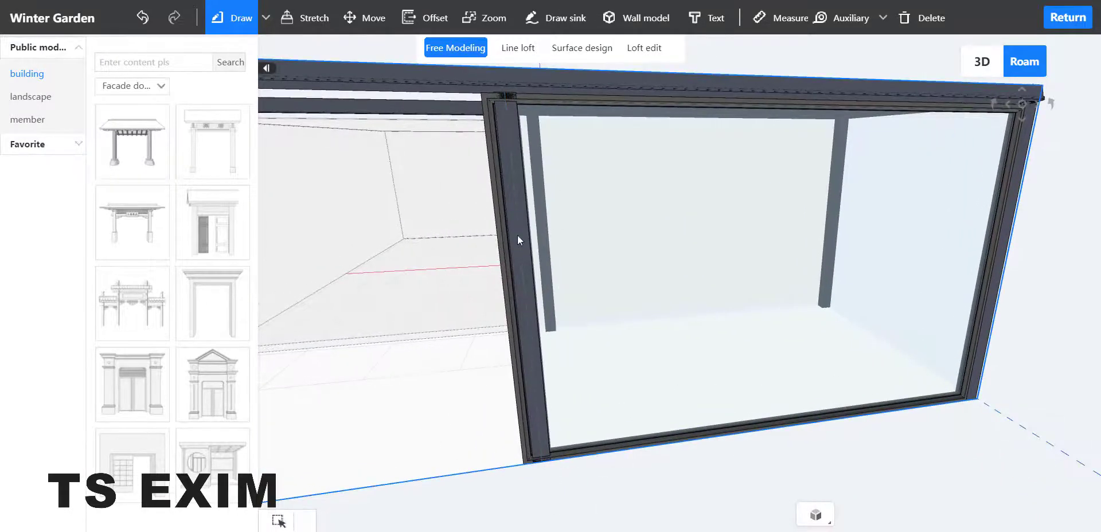
{"action": "left_click", "coordinate": [659, 192]}
{"action": "left_click", "coordinate": [600, 48]}
{"action": "left_click", "coordinate": [745, 301]}
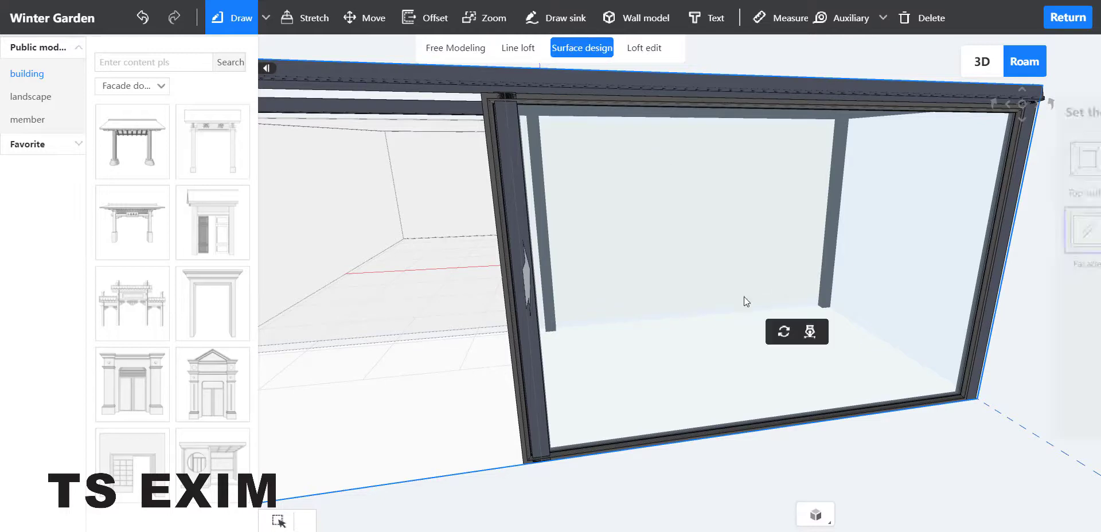
{"action": "left_click", "coordinate": [810, 331]}
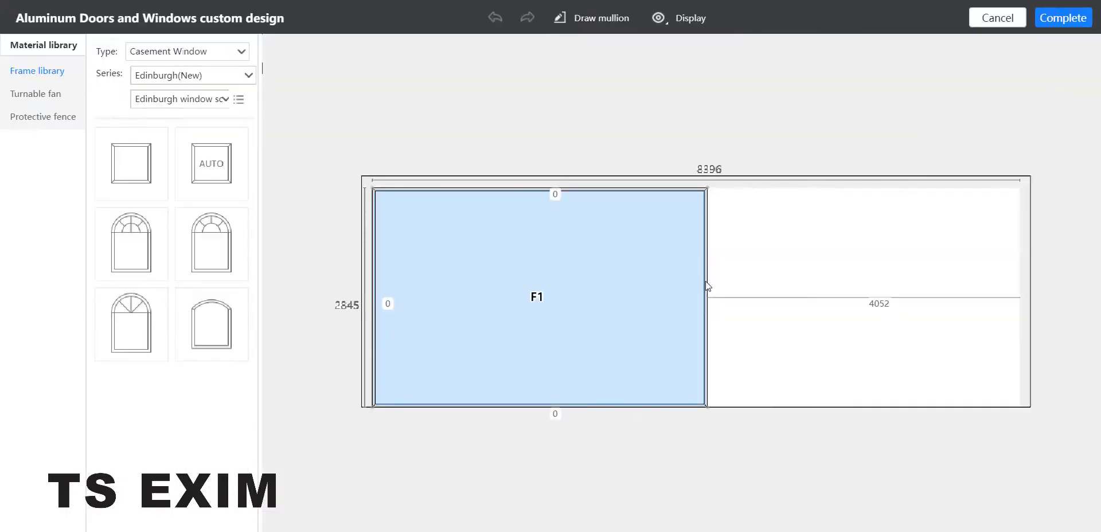
{"action": "left_click", "coordinate": [706, 287]}
{"action": "left_click_drag", "start_coordinate": [706, 284], "coordinate": [695, 281]}
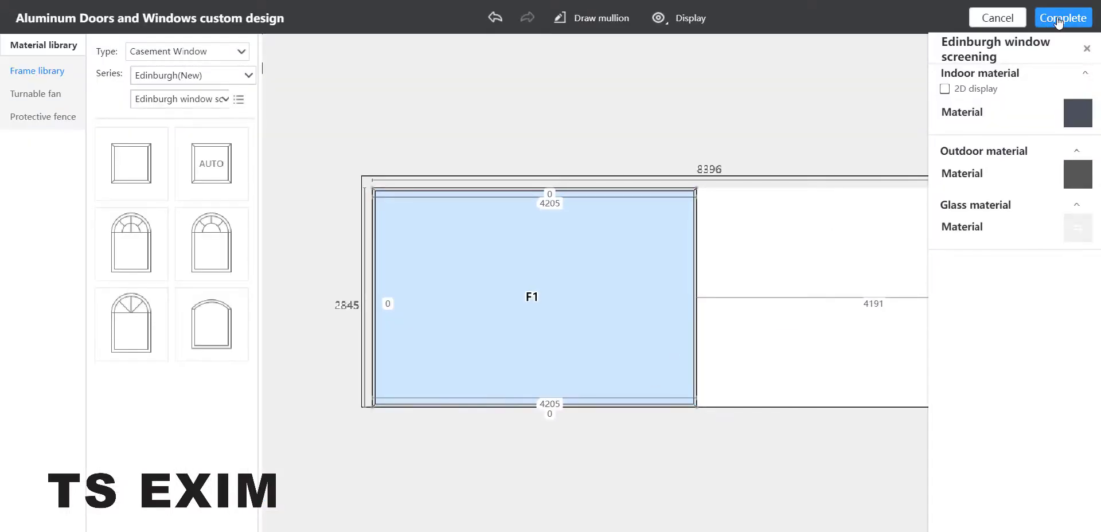
{"action": "left_click", "coordinate": [1059, 19]}
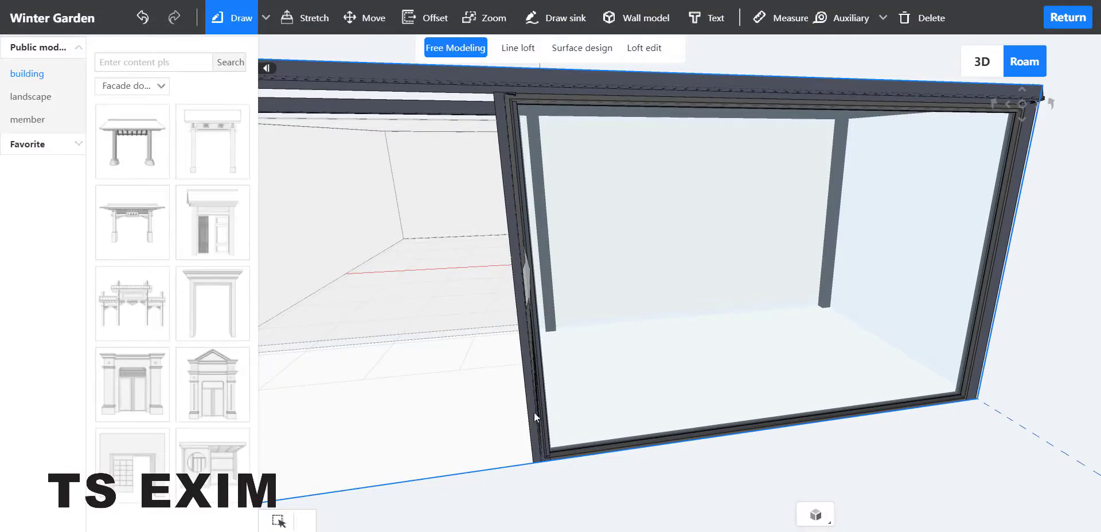
Narrow the front facade's window frame at the partition column to about 4147 mm wide
{"action": "right_click_drag", "start_coordinate": [565, 468], "coordinate": [508, 457]}
{"action": "scroll", "coordinate": [509, 457], "scroll_direction": "up", "scroll_amount": 1}
{"action": "left_click", "coordinate": [580, 50]}
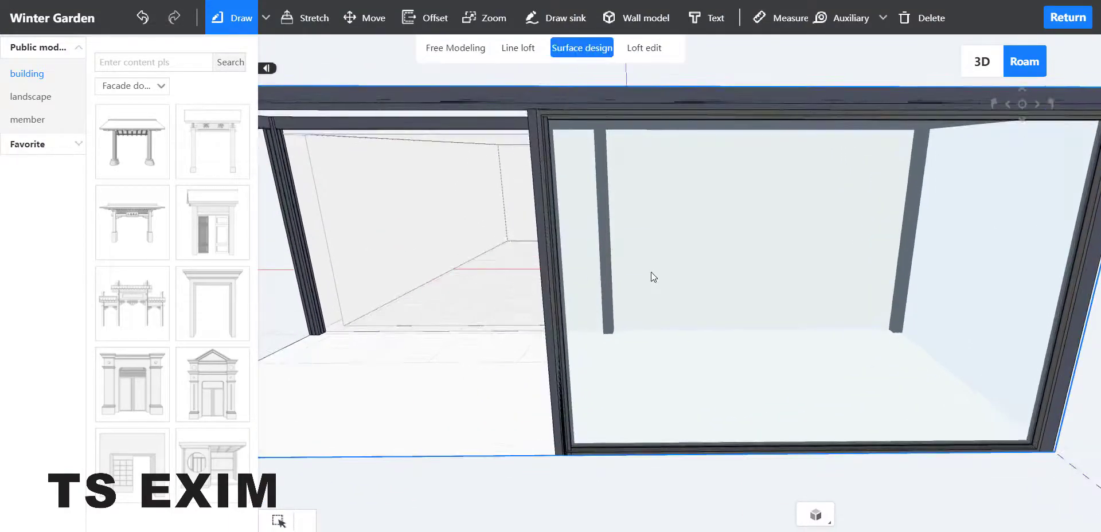
{"action": "left_click", "coordinate": [707, 304]}
{"action": "left_click", "coordinate": [726, 310]}
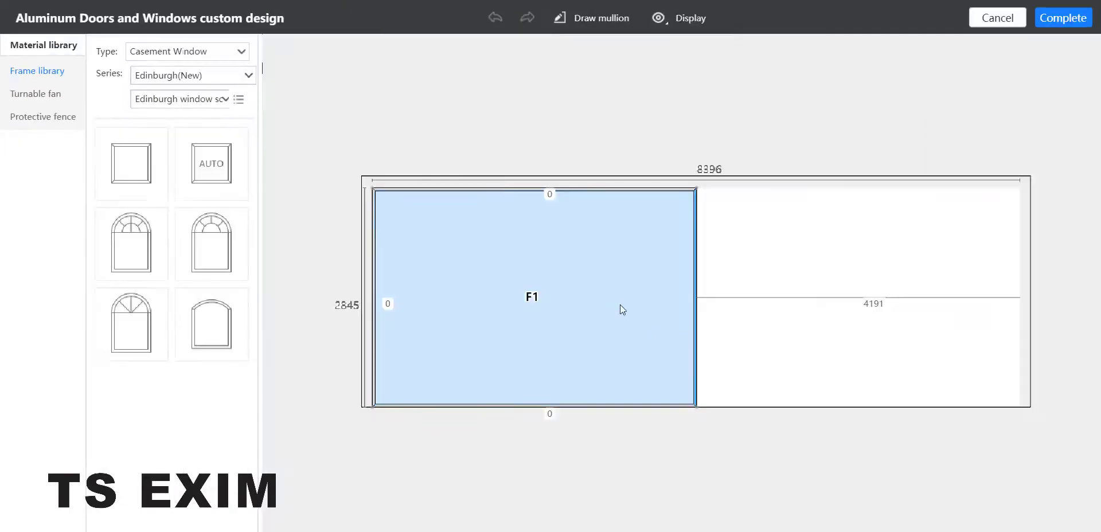
{"action": "left_click", "coordinate": [695, 275]}
{"action": "left_click_drag", "start_coordinate": [694, 275], "coordinate": [691, 275]}
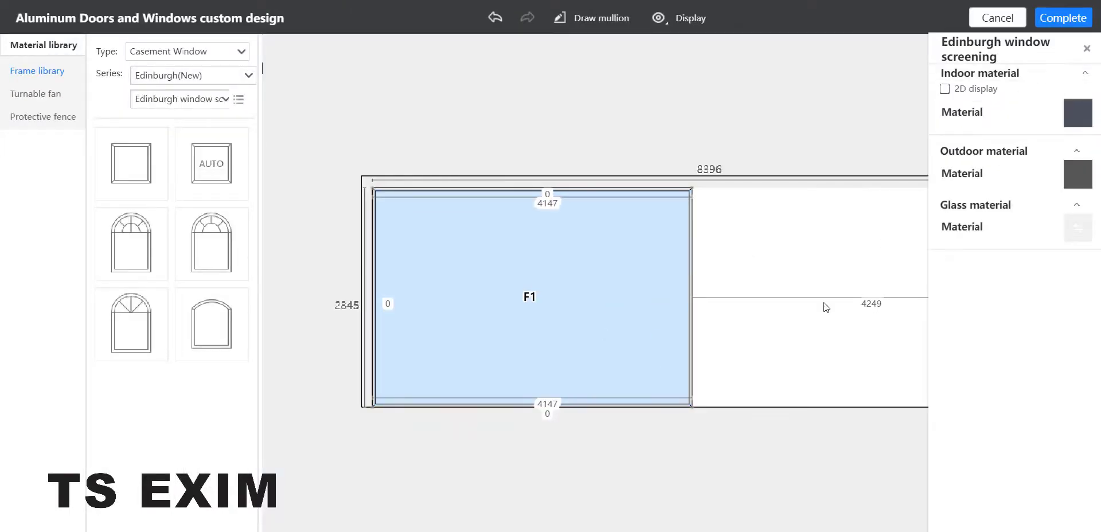
Divide the front window frame into three equal vertical panes and apply the design to the model
{"action": "left_click", "coordinate": [820, 321]}
{"action": "left_click", "coordinate": [487, 253]}
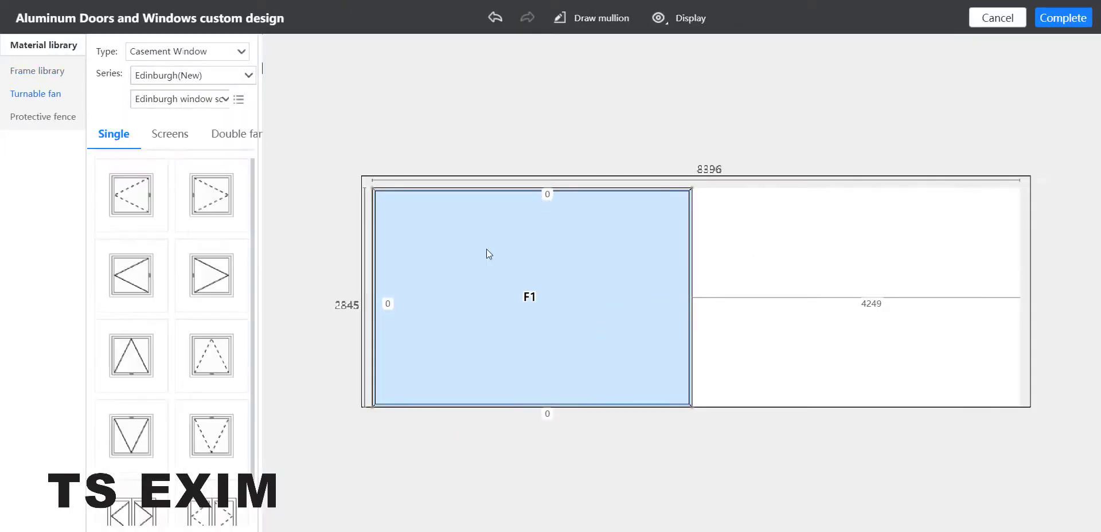
{"action": "left_click", "coordinate": [459, 205]}
{"action": "left_click", "coordinate": [557, 217]}
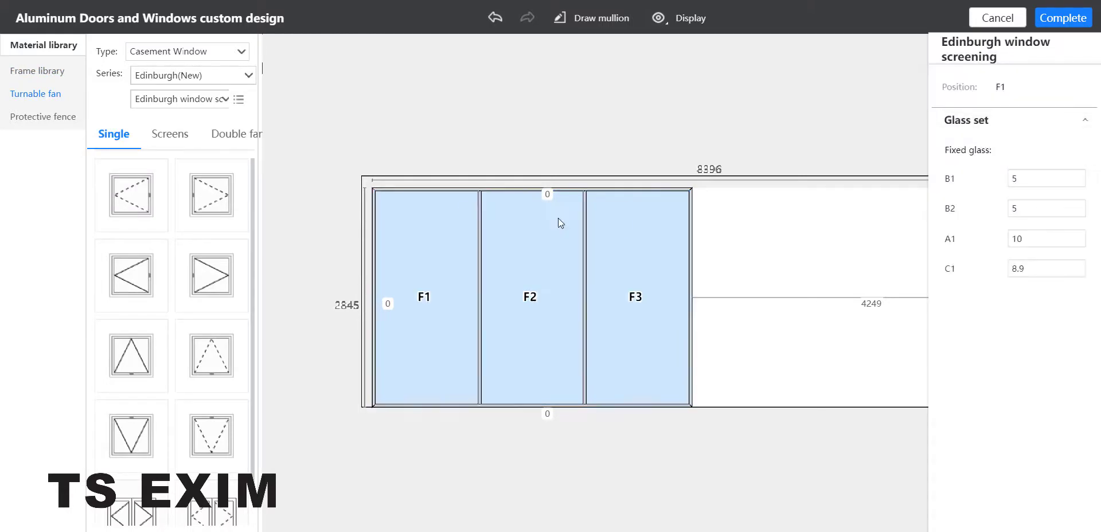
{"action": "left_click", "coordinate": [1062, 18]}
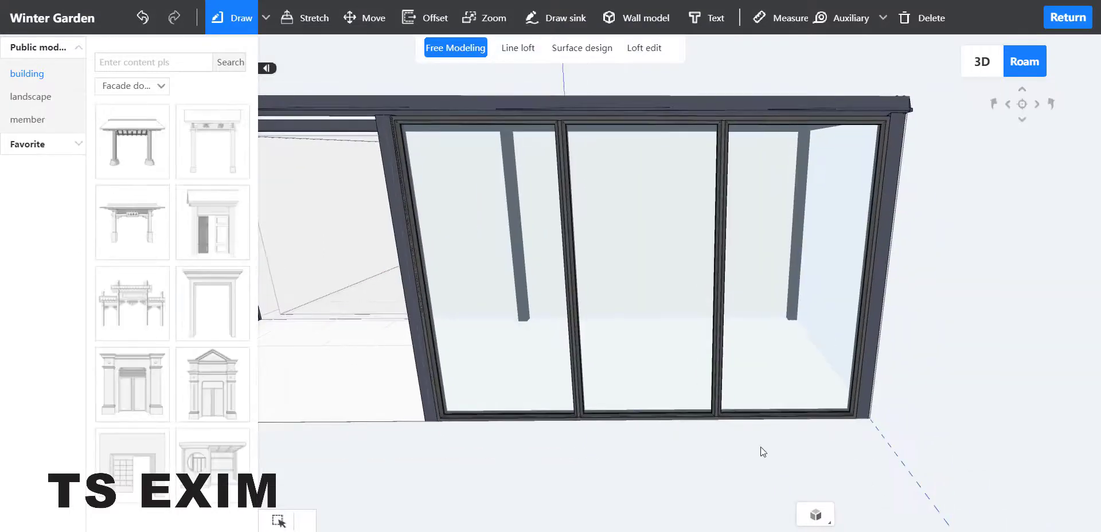
Fill the partition facade between the two middle columns with an automatic casement door frame of the 88 swing doors series
{"action": "left_click_drag", "start_coordinate": [717, 481], "coordinate": [660, 314]}
{"action": "scroll", "coordinate": [622, 439], "scroll_direction": "up", "scroll_amount": 6}
{"action": "left_click_drag", "start_coordinate": [636, 448], "coordinate": [610, 313]}
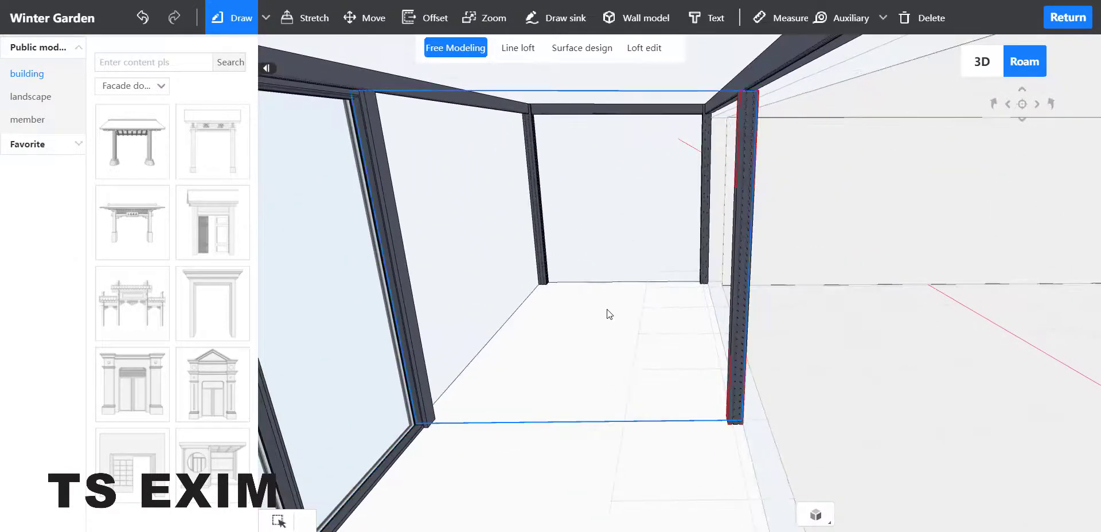
{"action": "left_click", "coordinate": [609, 314]}
{"action": "left_click", "coordinate": [603, 49]}
{"action": "scroll", "coordinate": [619, 298], "scroll_direction": "up", "scroll_amount": 3}
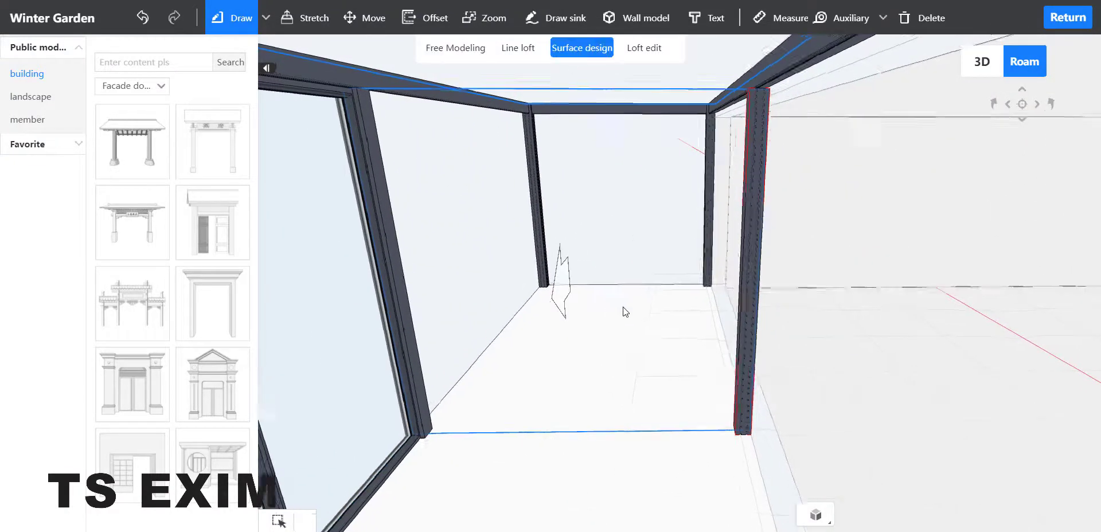
{"action": "left_click", "coordinate": [611, 274]}
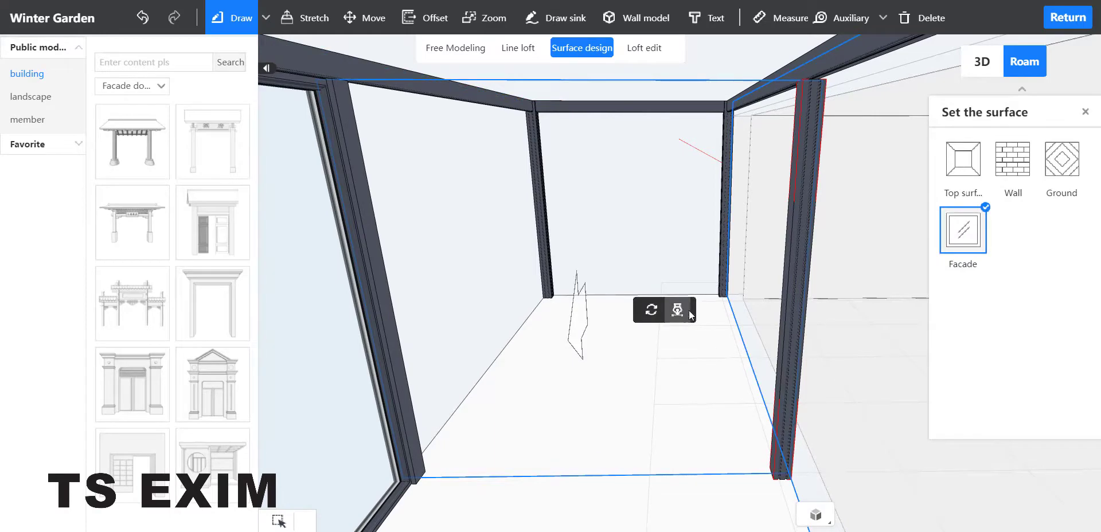
{"action": "left_click", "coordinate": [682, 311]}
{"action": "left_click", "coordinate": [229, 51]}
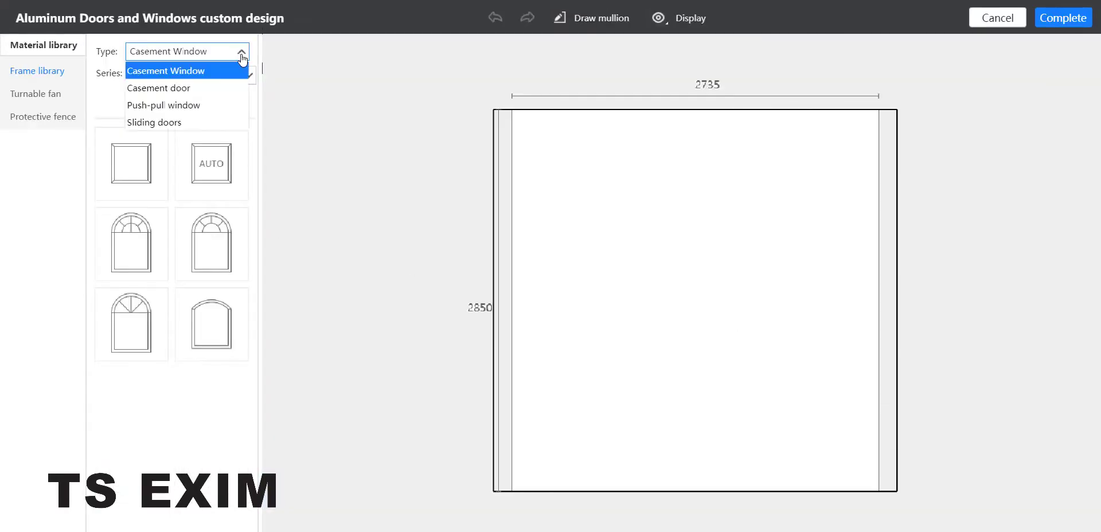
{"action": "left_click", "coordinate": [217, 89]}
{"action": "left_click_drag", "start_coordinate": [128, 119], "coordinate": [668, 260]}
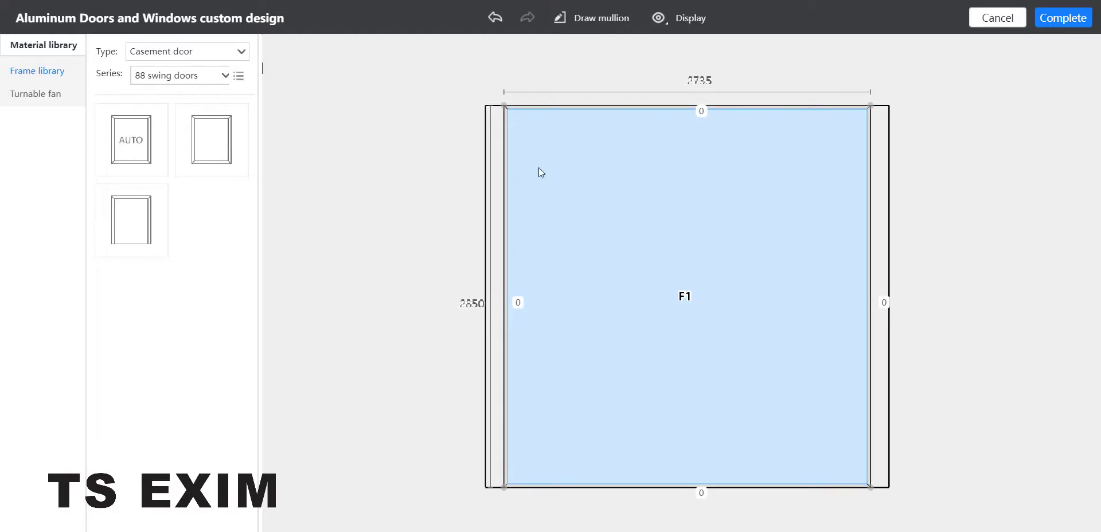
Split the partition's door frame into two equal vertical panes and divide the left pane into three equal rows
{"action": "left_click", "coordinate": [576, 132]}
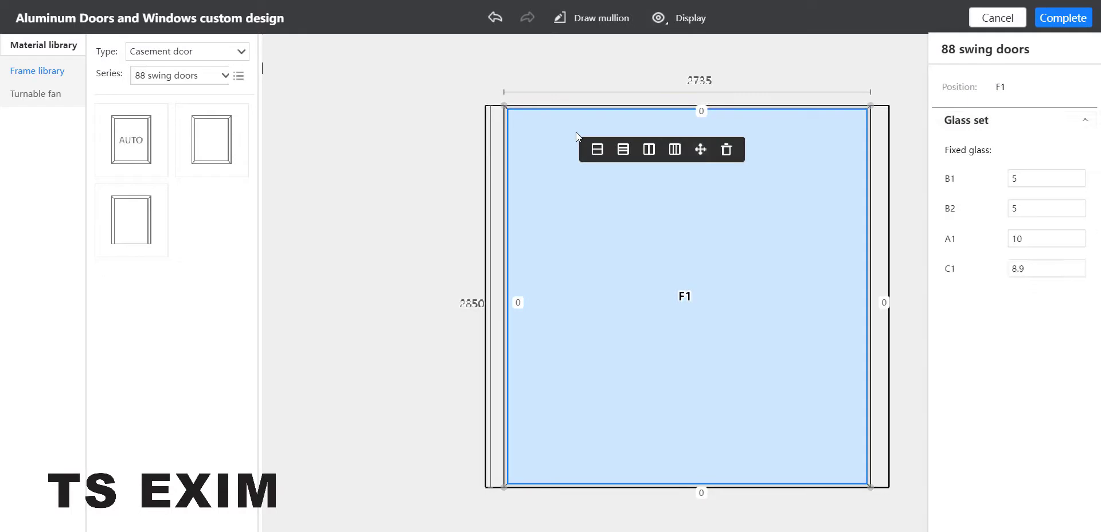
{"action": "left_click", "coordinate": [649, 150]}
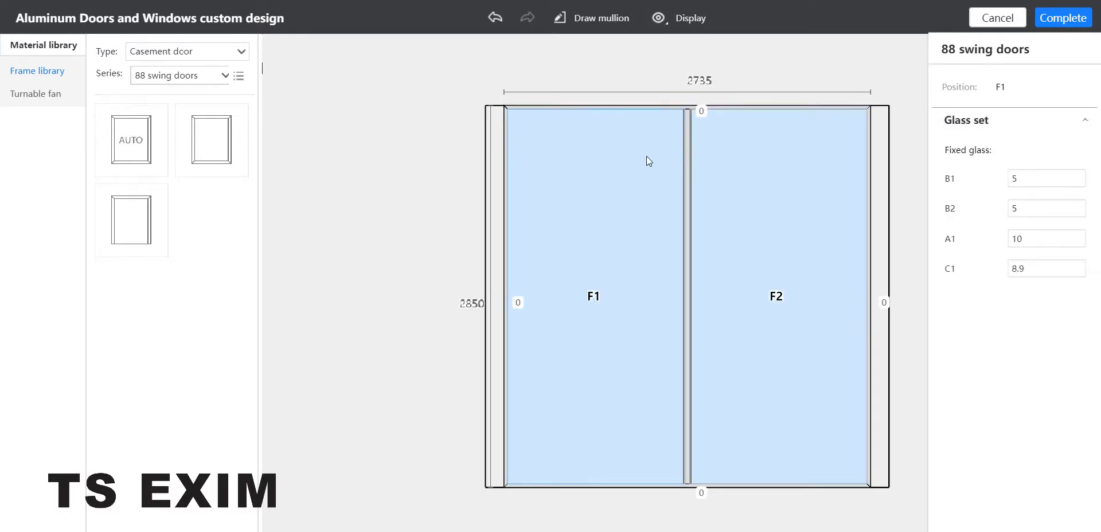
{"action": "left_click", "coordinate": [571, 228]}
{"action": "left_click", "coordinate": [620, 246]}
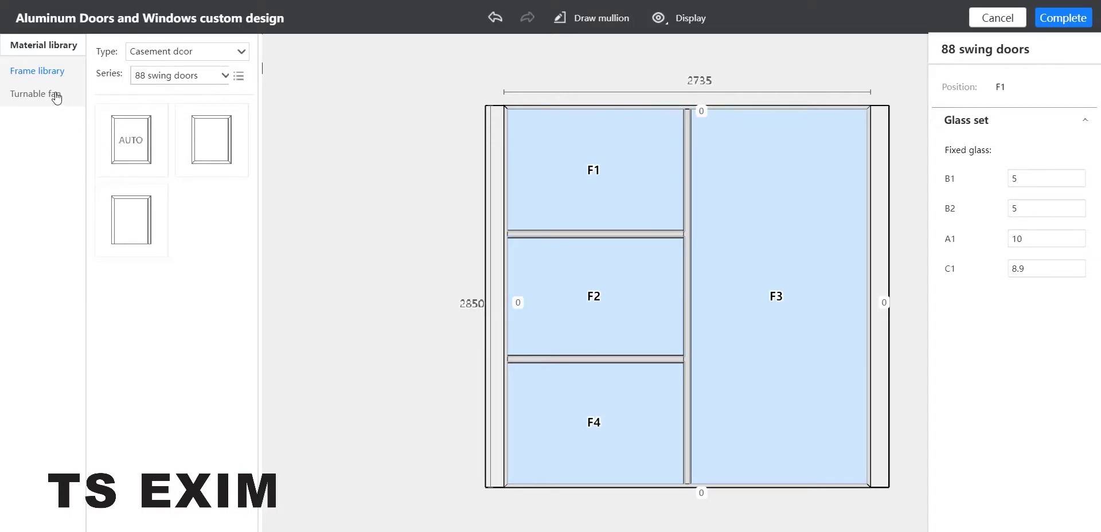
Add a single dashed-line right-opening sash to the upper-left pane and a single Right inside sash to the middle-left pane
{"action": "left_click", "coordinate": [40, 100]}
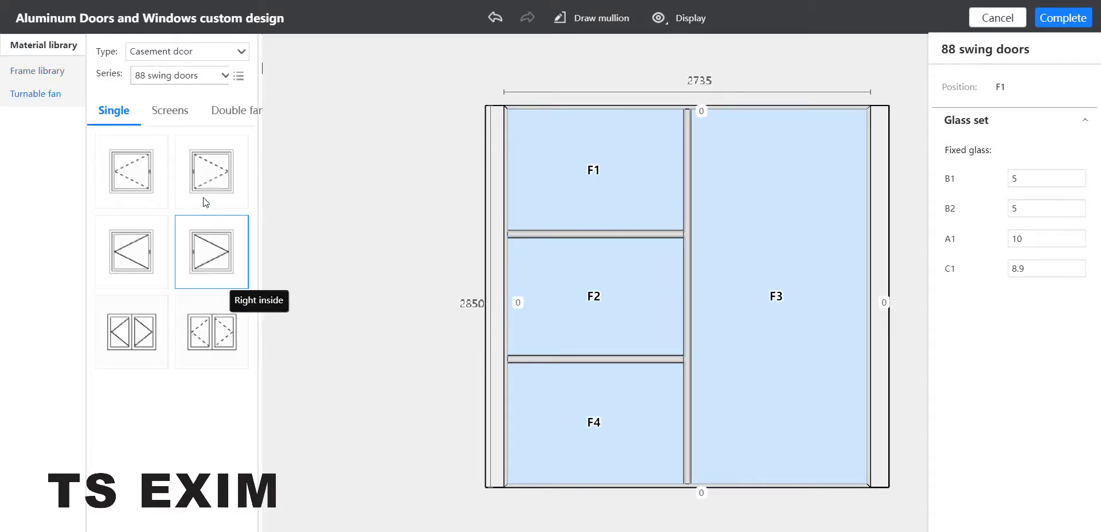
{"action": "left_click_drag", "start_coordinate": [204, 190], "coordinate": [569, 184]}
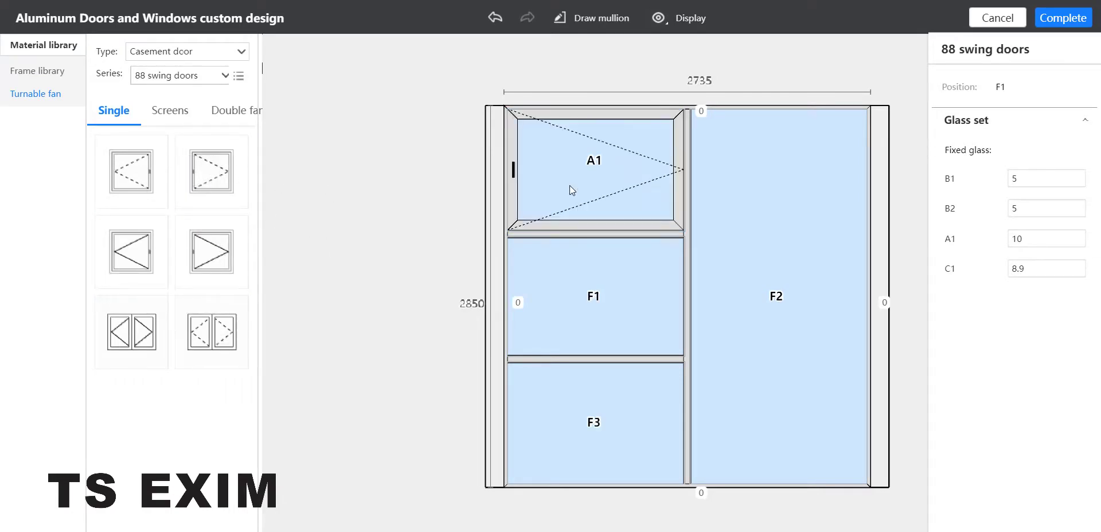
{"action": "left_click_drag", "start_coordinate": [220, 268], "coordinate": [566, 286]}
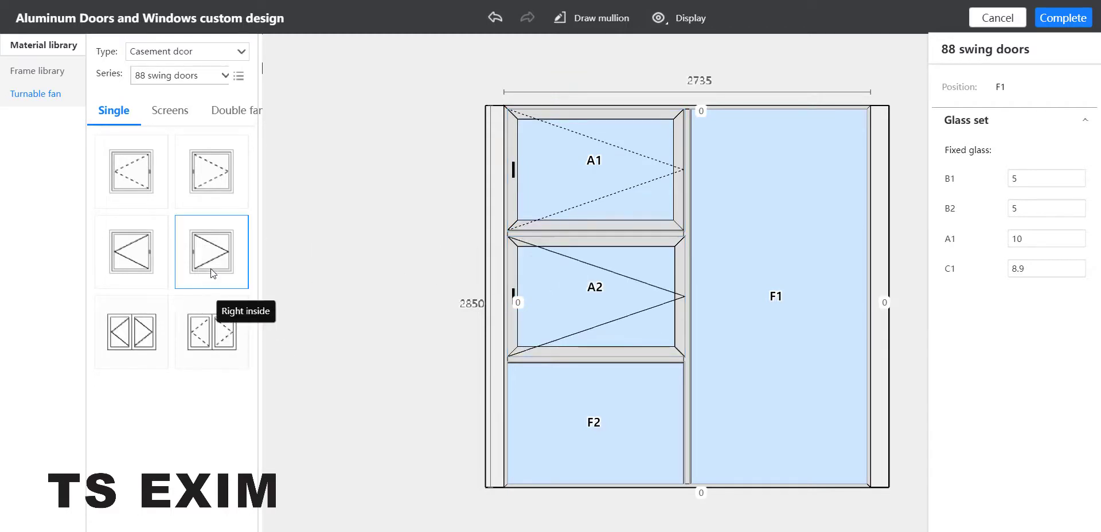
Add a single Right inside sash to the partition's lower-left pane and apply the design to the model
{"action": "left_click_drag", "start_coordinate": [212, 256], "coordinate": [583, 417]}
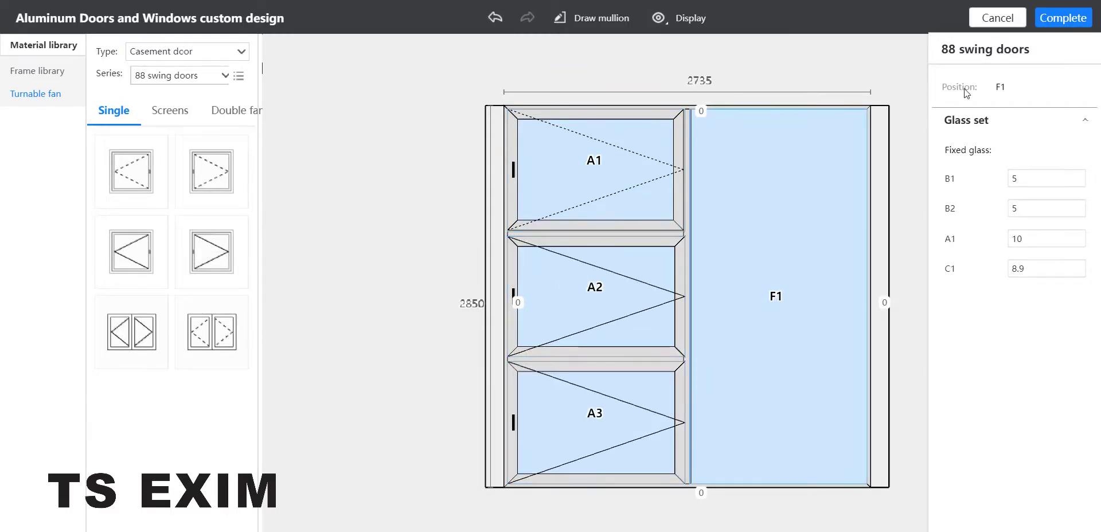
{"action": "left_click", "coordinate": [1051, 30]}
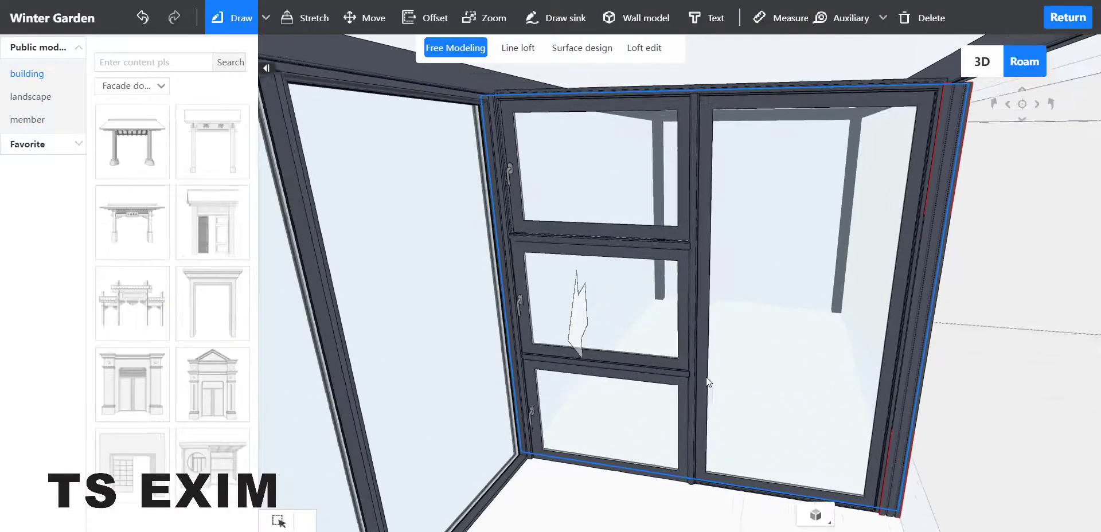
Reopen the partition's 2D design, add a single dashed-line left-opening sash to the large right pane, and apply the design
{"action": "left_click_drag", "start_coordinate": [707, 377], "coordinate": [667, 386]}
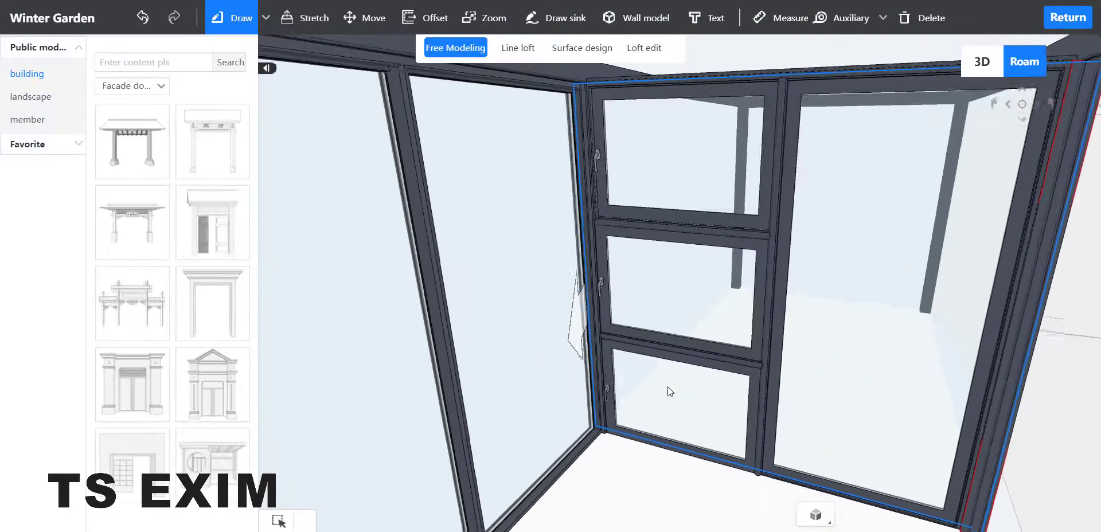
{"action": "left_click_drag", "start_coordinate": [697, 429], "coordinate": [823, 356]}
{"action": "left_click", "coordinate": [728, 304]}
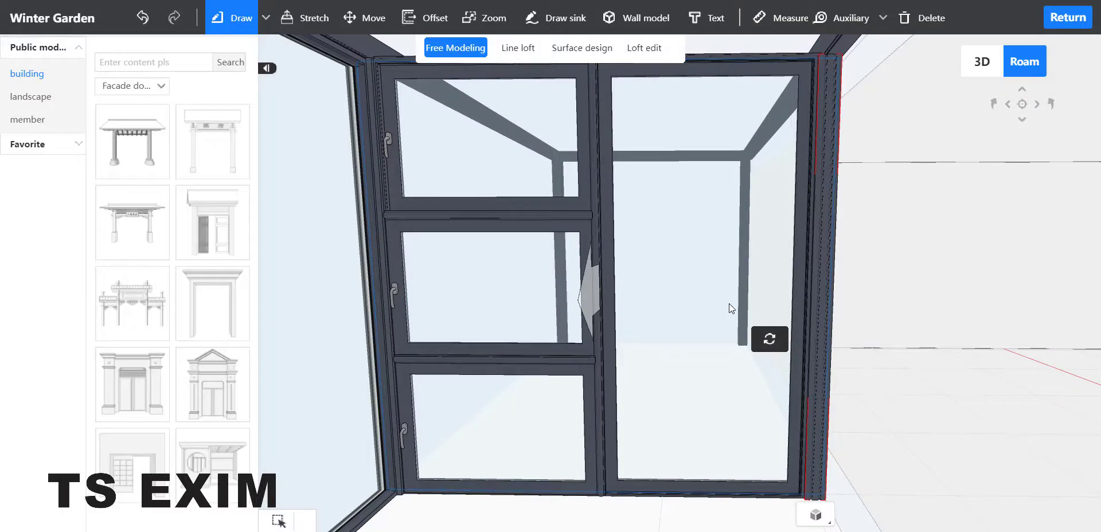
{"action": "left_click", "coordinate": [582, 48]}
{"action": "left_click", "coordinate": [762, 342]}
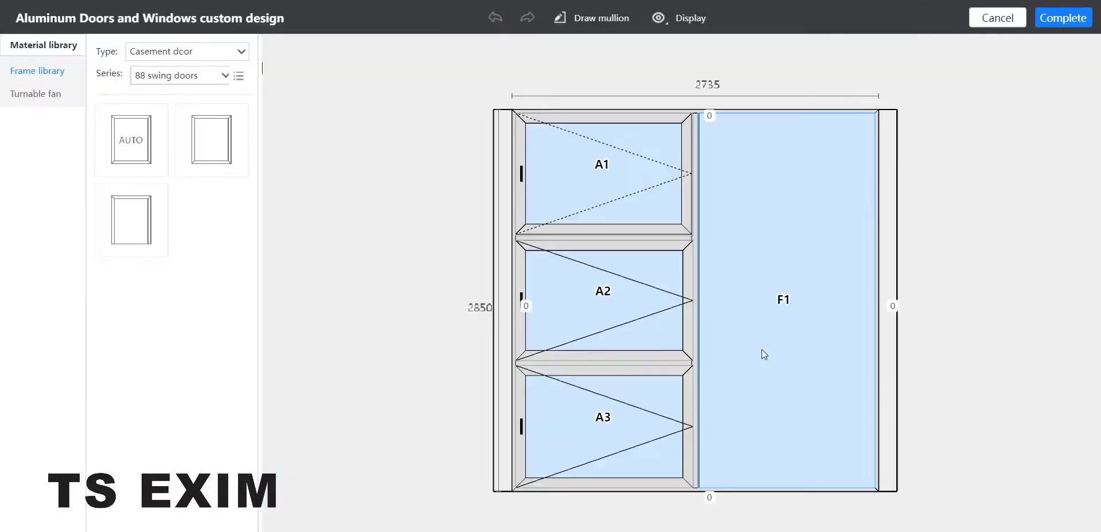
{"action": "left_click", "coordinate": [51, 97]}
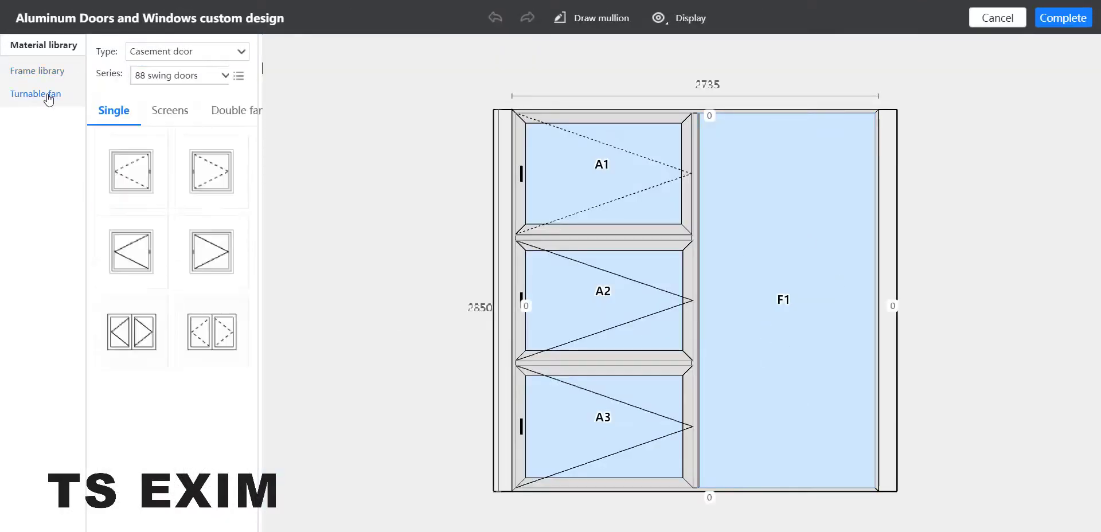
{"action": "left_click_drag", "start_coordinate": [135, 171], "coordinate": [766, 306]}
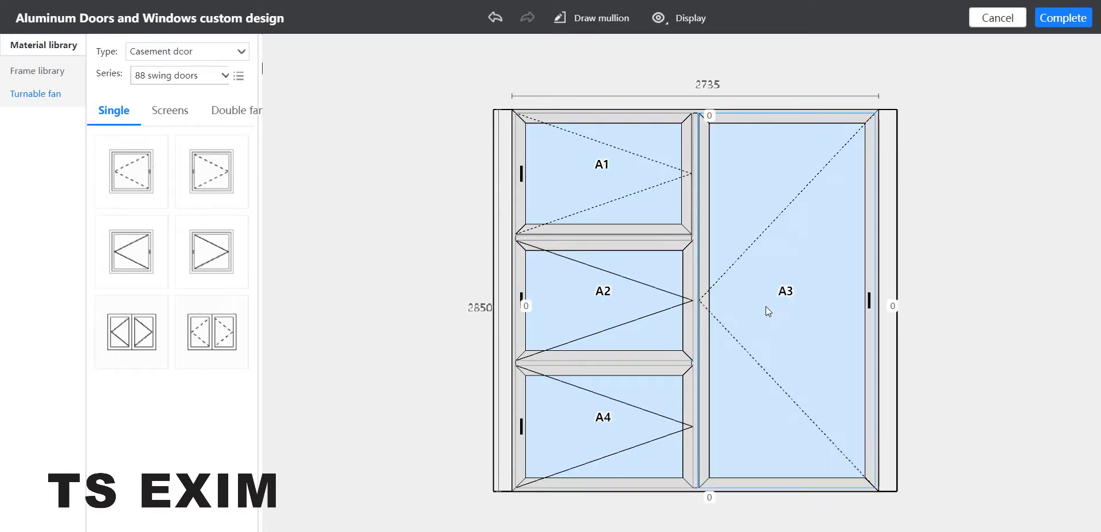
{"action": "left_click", "coordinate": [1067, 18]}
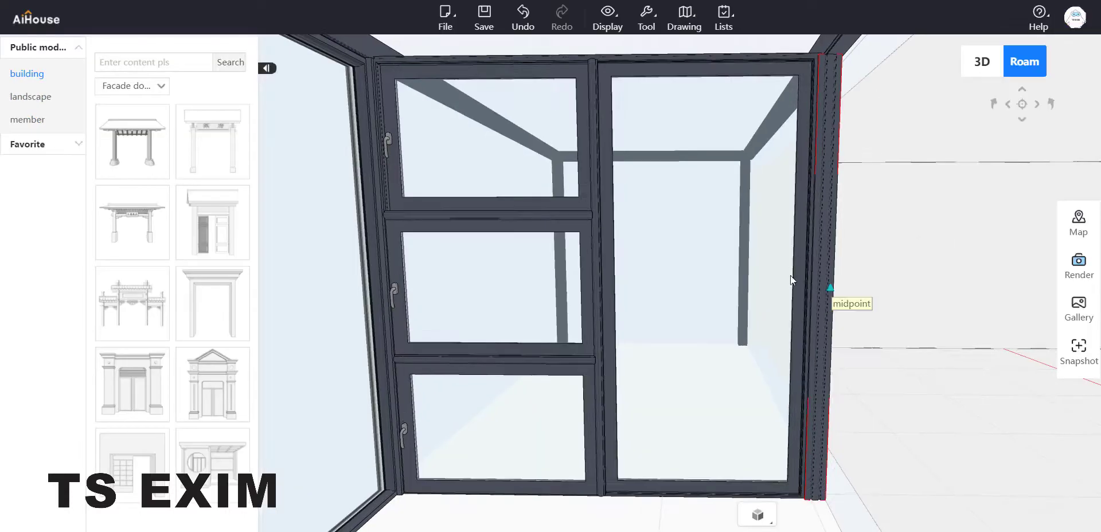
Fill the open end facade with an automatic casement door frame of the 88 swing doors series
{"action": "right_click_drag", "start_coordinate": [816, 298], "coordinate": [651, 413]}
{"action": "left_click", "coordinate": [581, 48]}
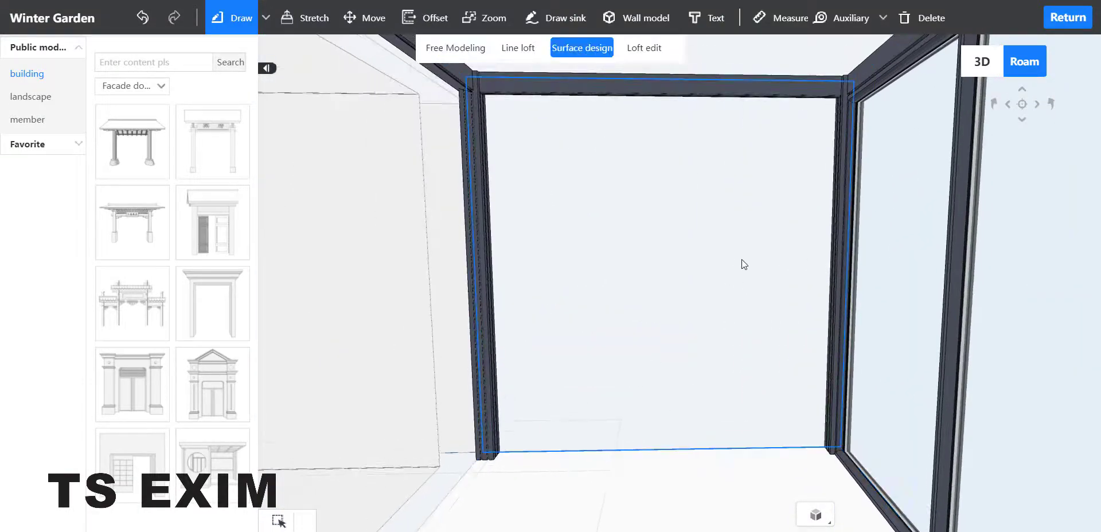
{"action": "left_click", "coordinate": [657, 288]}
{"action": "left_click", "coordinate": [724, 322]}
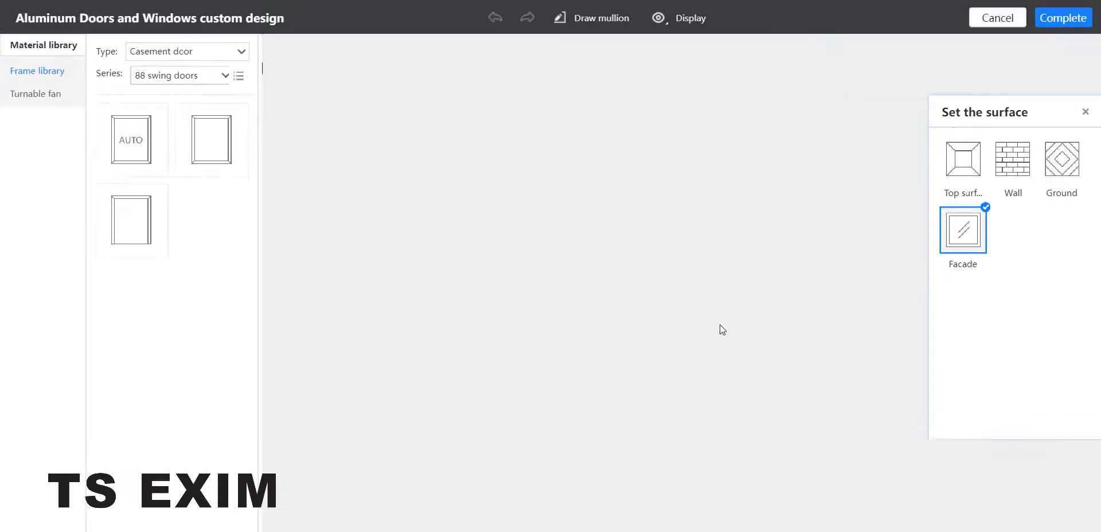
{"action": "left_click_drag", "start_coordinate": [161, 143], "coordinate": [638, 229]}
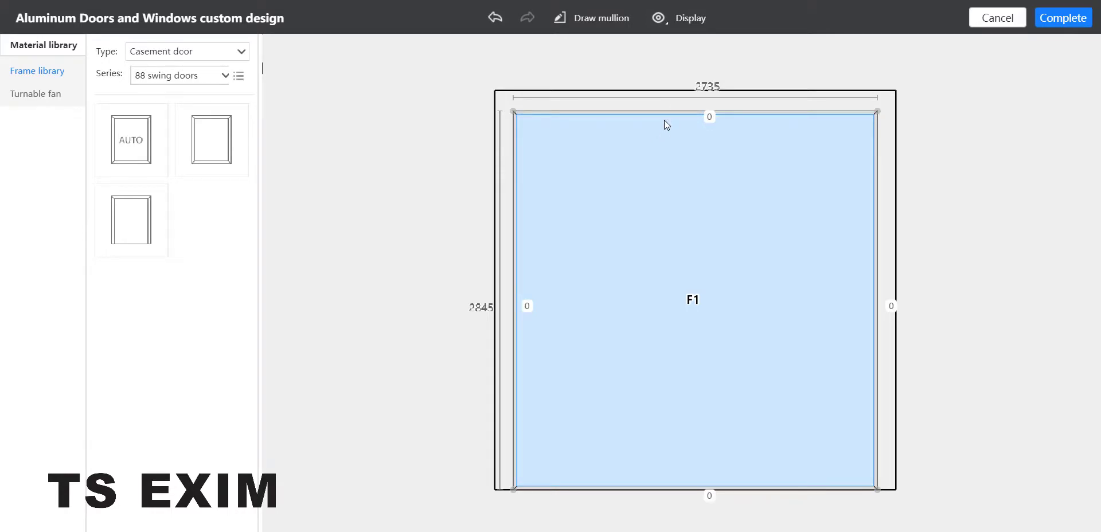
Divide the end facade's door frame into three equal vertical panes and apply the design to the model
{"action": "left_click", "coordinate": [666, 151]}
{"action": "left_click", "coordinate": [765, 171]}
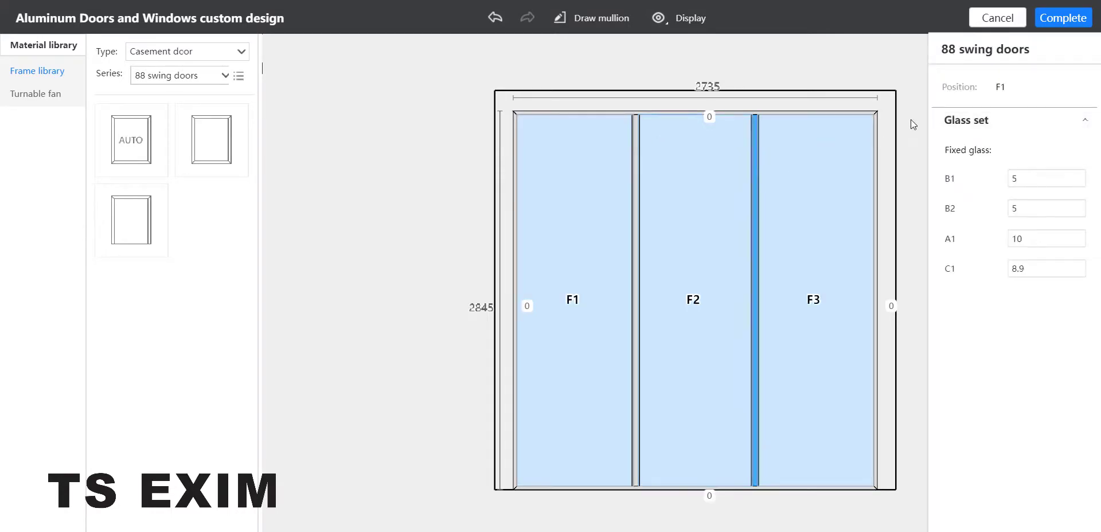
{"action": "left_click", "coordinate": [1063, 18]}
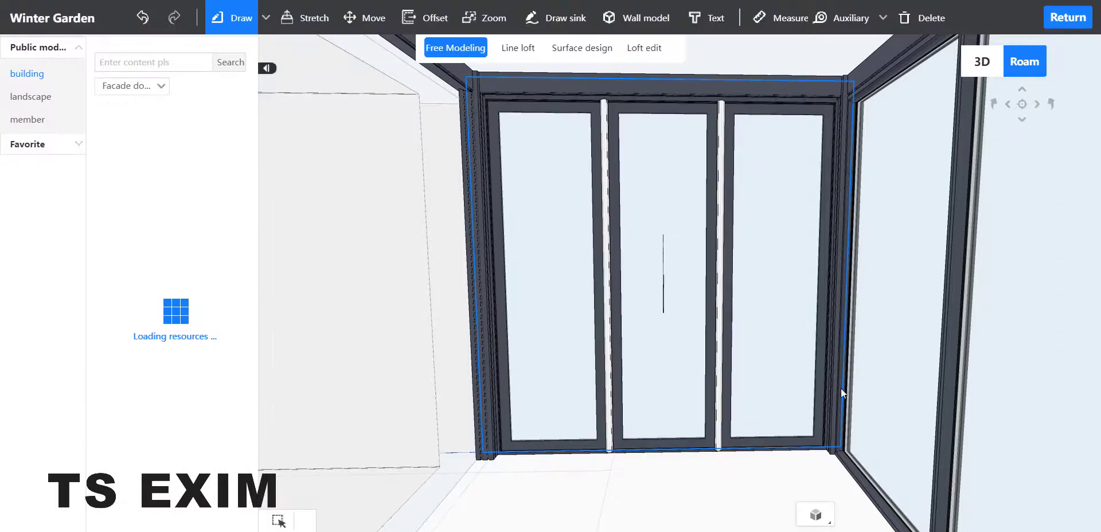
Fill the long house-side facade with an automatic 70 Broken Bridge Sliding Door 3 Track frame and narrow it to about 3201 wide
{"action": "right_click_drag", "start_coordinate": [841, 389], "coordinate": [692, 325]}
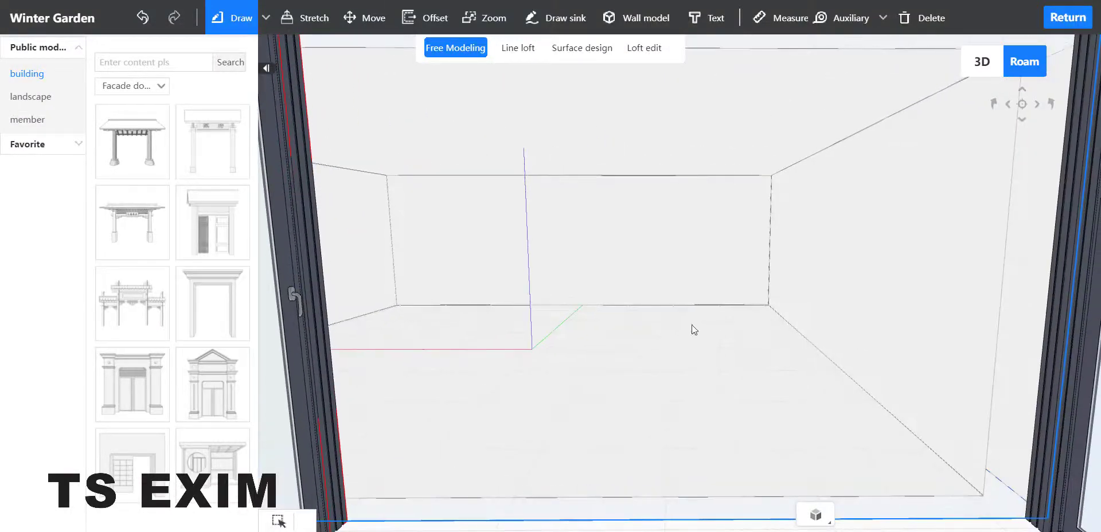
{"action": "left_click", "coordinate": [582, 47]}
{"action": "left_click", "coordinate": [648, 312]}
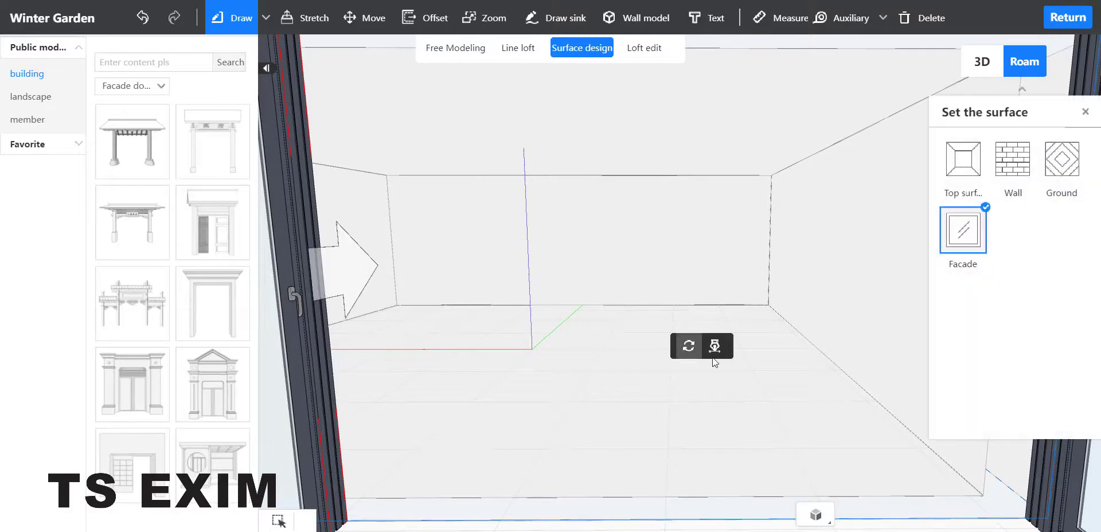
{"action": "left_click", "coordinate": [715, 345]}
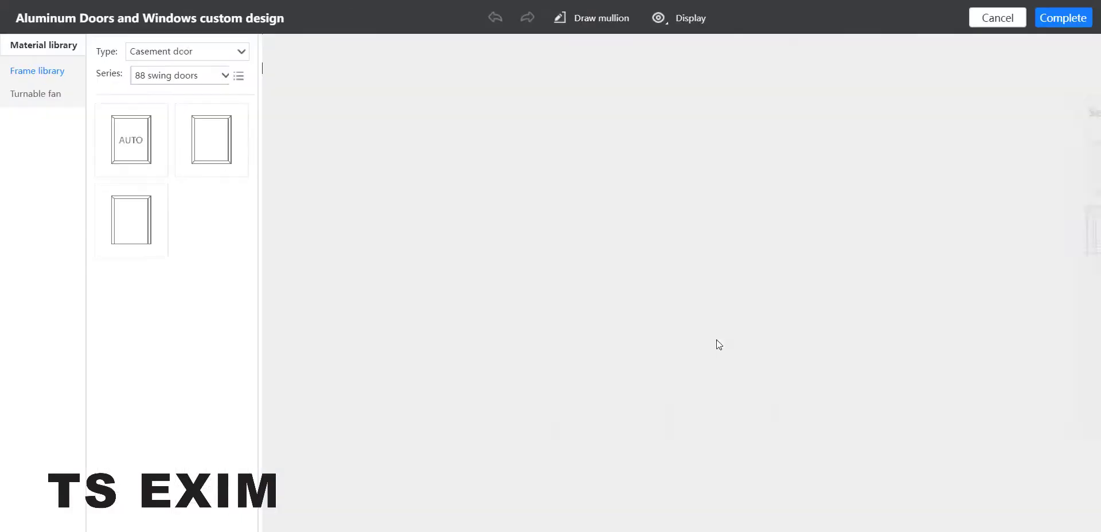
{"action": "left_click_drag", "start_coordinate": [211, 163], "coordinate": [465, 274]}
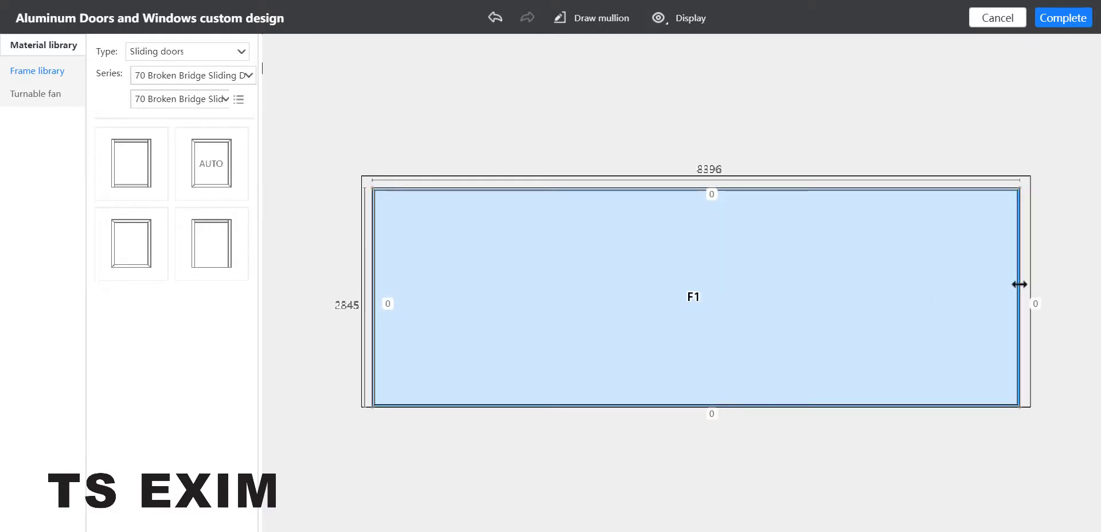
{"action": "left_click_drag", "start_coordinate": [1017, 287], "coordinate": [621, 287]}
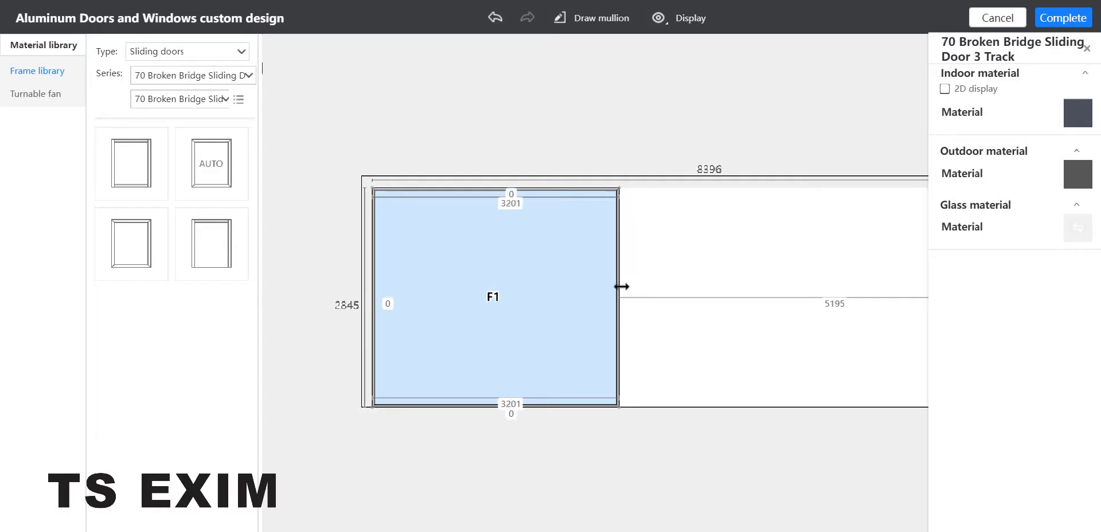
Replace the sliding door frame's upper member with a Top rail and its lower member with a Bottom rail
{"action": "left_click", "coordinate": [479, 191]}
{"action": "left_click", "coordinate": [524, 208]}
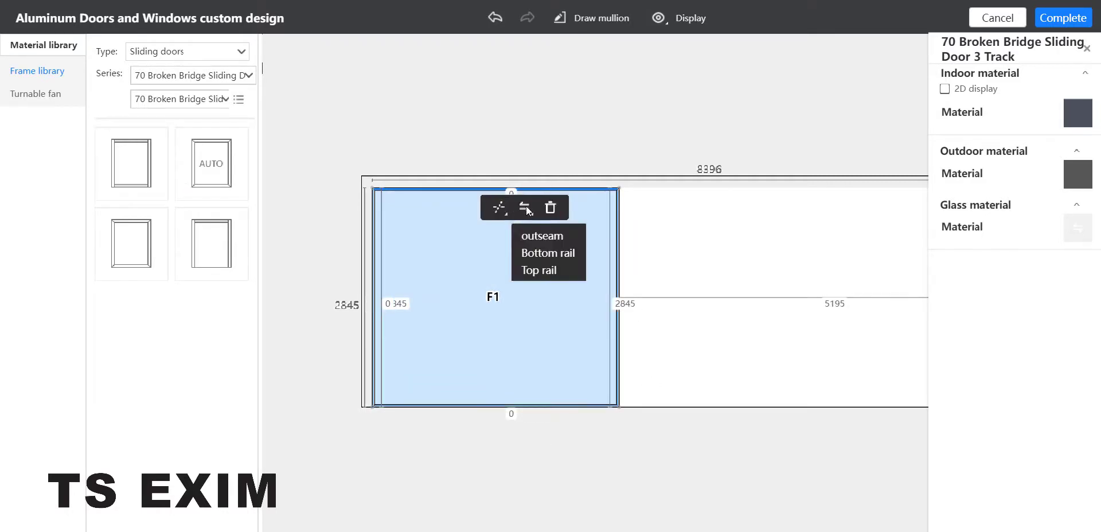
{"action": "left_click", "coordinate": [546, 271]}
{"action": "left_click", "coordinate": [484, 406]}
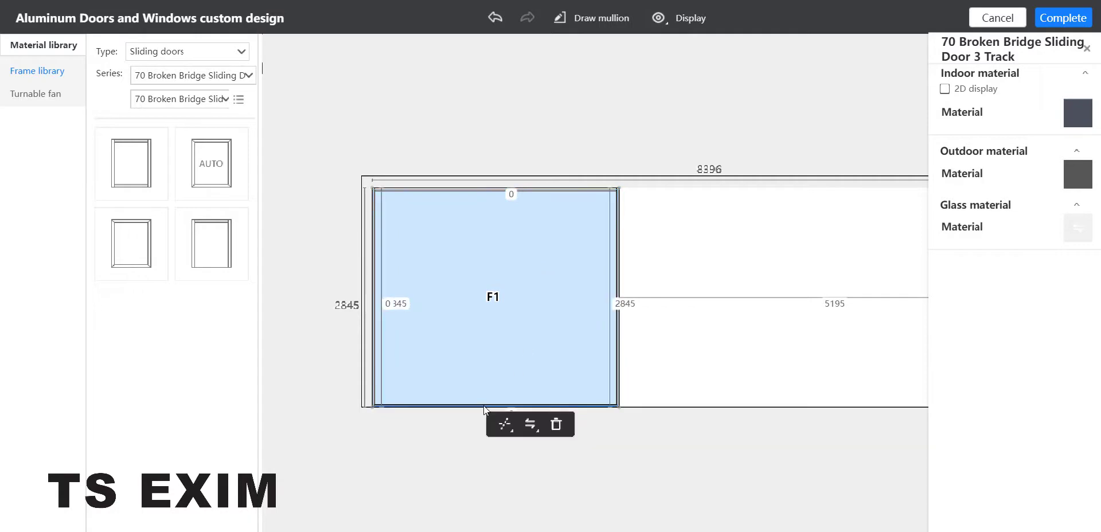
{"action": "left_click", "coordinate": [531, 426]}
{"action": "left_click", "coordinate": [545, 470]}
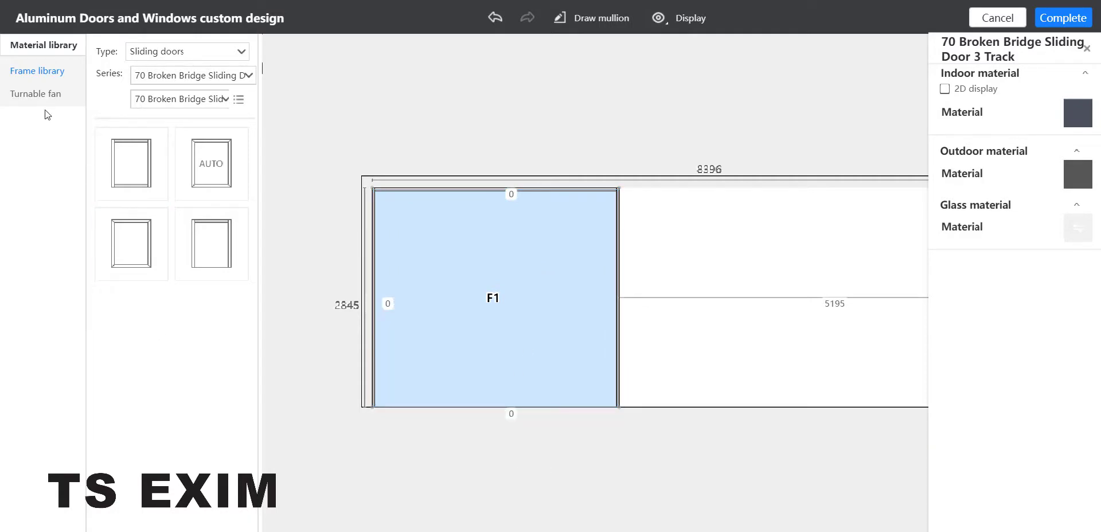
Try the three-panel right-sliding and the six-panel single sash sets in the sliding door frame, undoing each one
{"action": "left_click", "coordinate": [460, 253]}
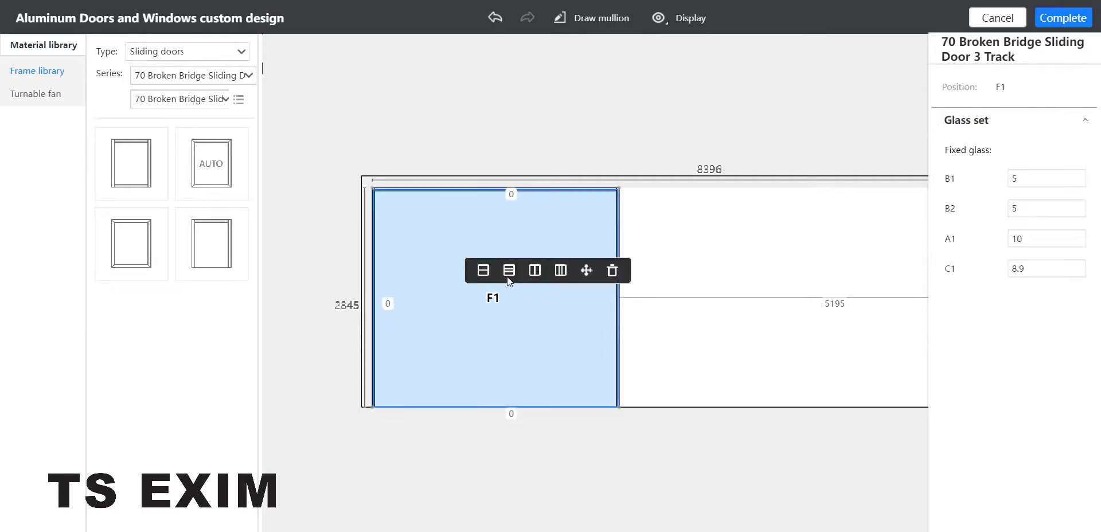
{"action": "left_click", "coordinate": [49, 101]}
{"action": "left_click_drag", "start_coordinate": [129, 206], "coordinate": [452, 291]}
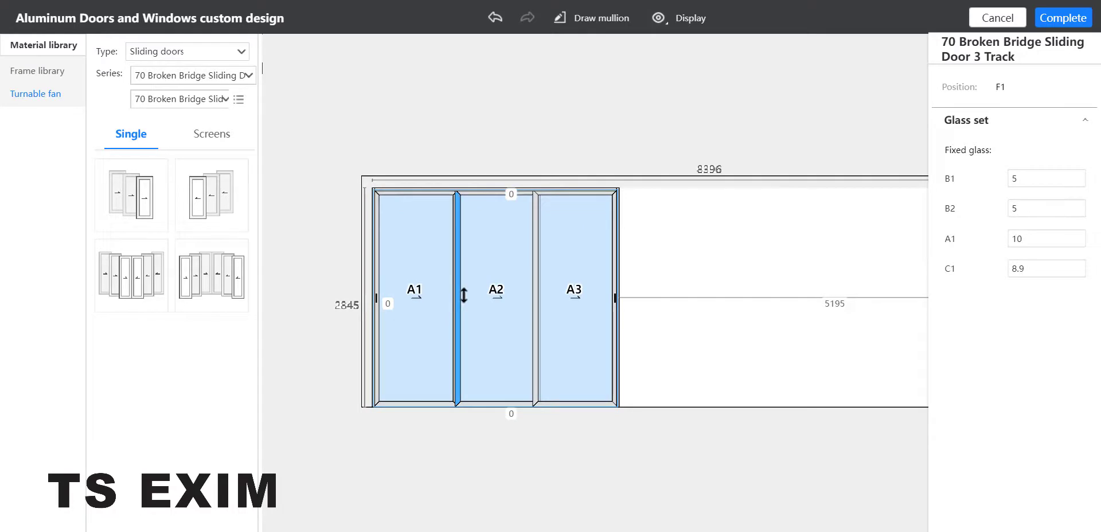
{"action": "key", "text": "ctrl+z"}
{"action": "left_click_drag", "start_coordinate": [132, 276], "coordinate": [469, 248]}
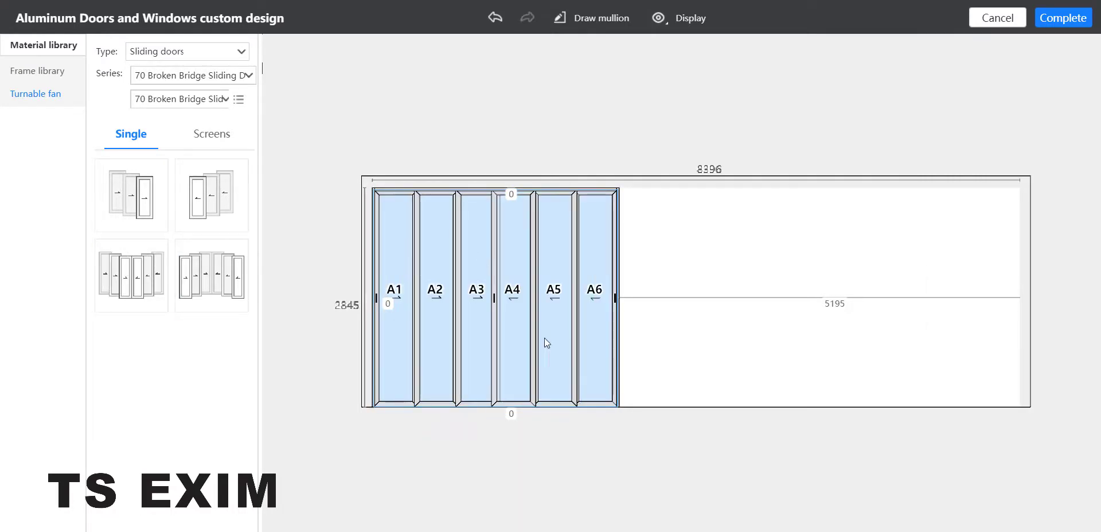
{"action": "key", "text": "ctrl+z"}
Fit the sliding door frame with the three-panel left-sliding single sash set and apply the design to the model
{"action": "left_click_drag", "start_coordinate": [189, 218], "coordinate": [425, 281]}
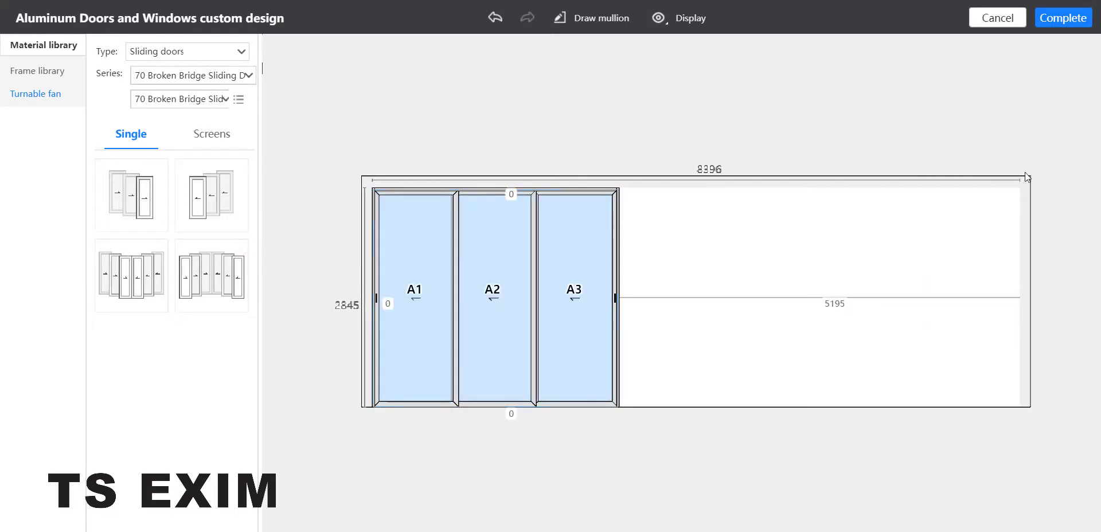
{"action": "left_click", "coordinate": [1062, 23]}
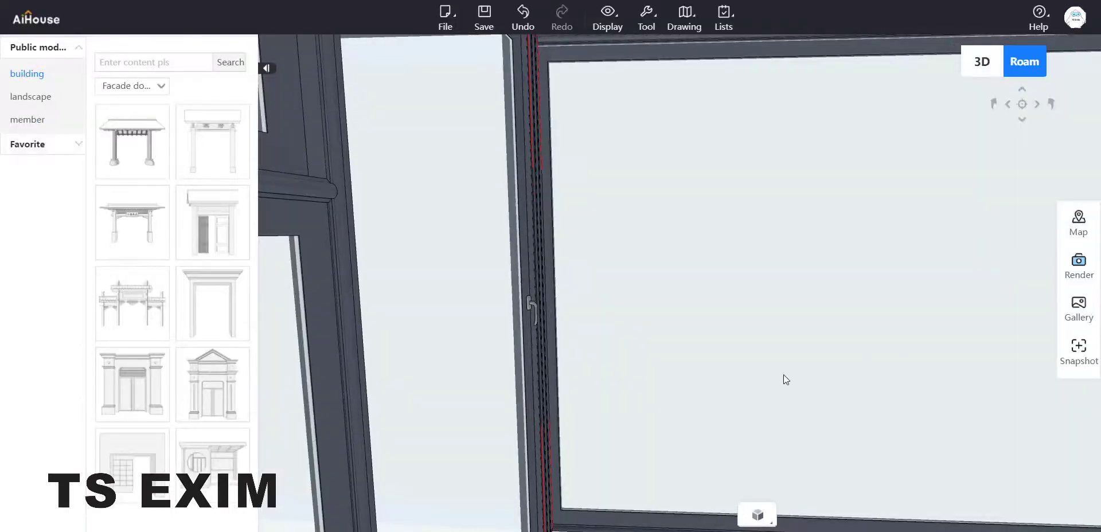
Reopen the house-side facade's 2D design, widen the sliding door until about 4325 remains beside it, and apply the design
{"action": "scroll", "coordinate": [785, 383], "scroll_direction": "down", "scroll_amount": 3}
{"action": "scroll", "coordinate": [808, 385], "scroll_direction": "up", "scroll_amount": 3}
{"action": "left_click_drag", "start_coordinate": [808, 385], "coordinate": [708, 412]}
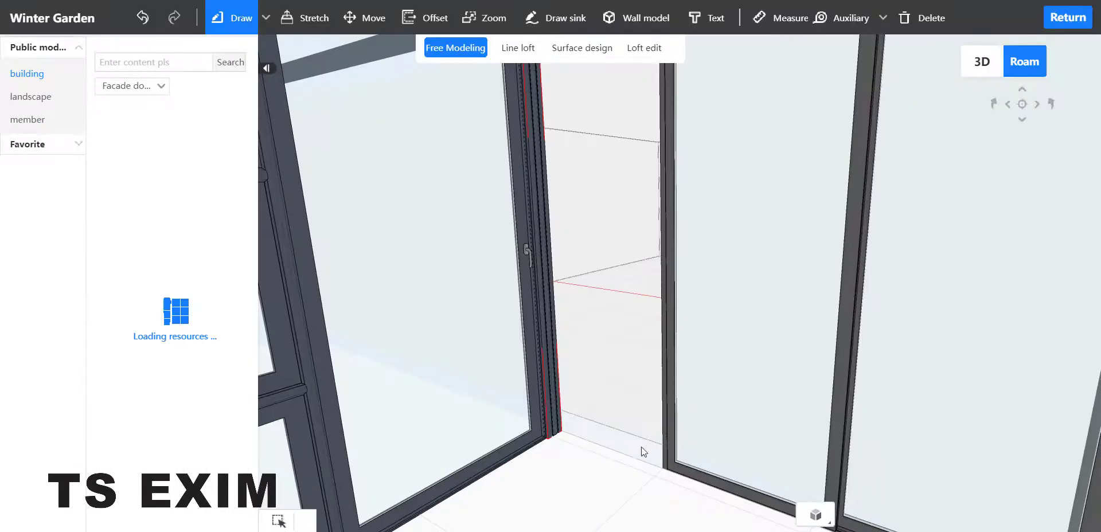
{"action": "left_click_drag", "start_coordinate": [640, 445], "coordinate": [706, 445]}
{"action": "left_click", "coordinate": [596, 50]}
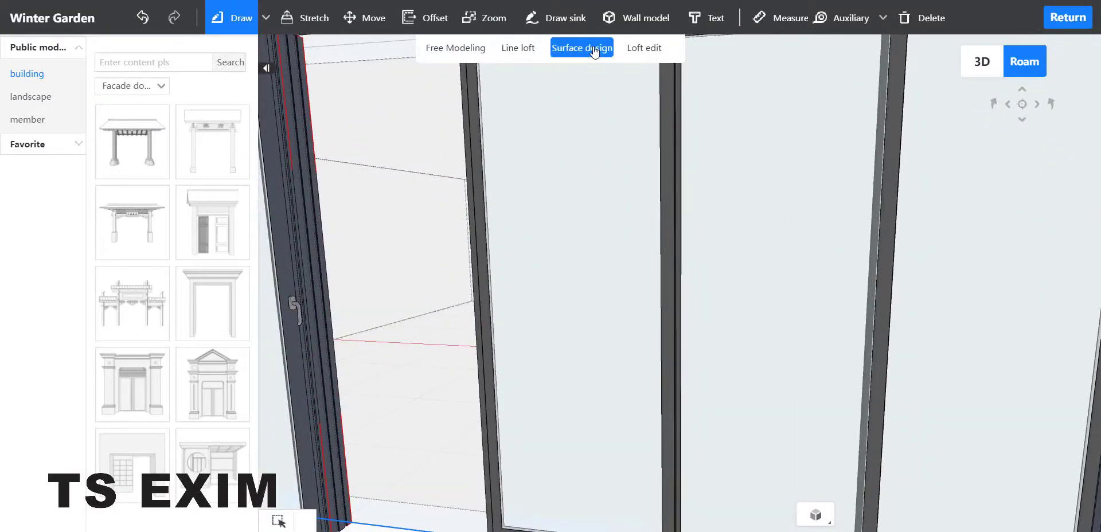
{"action": "left_click", "coordinate": [517, 236]}
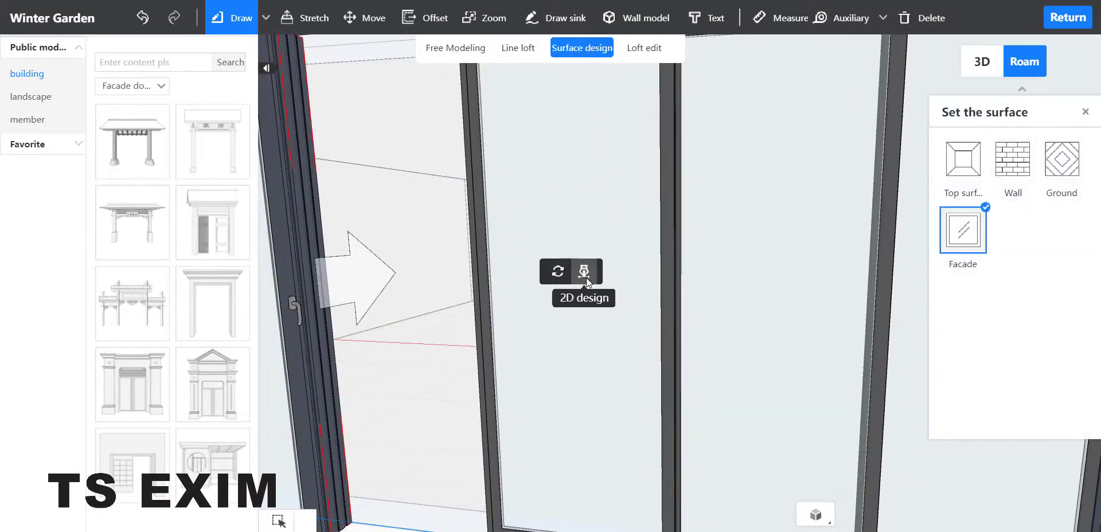
{"action": "left_click", "coordinate": [585, 272]}
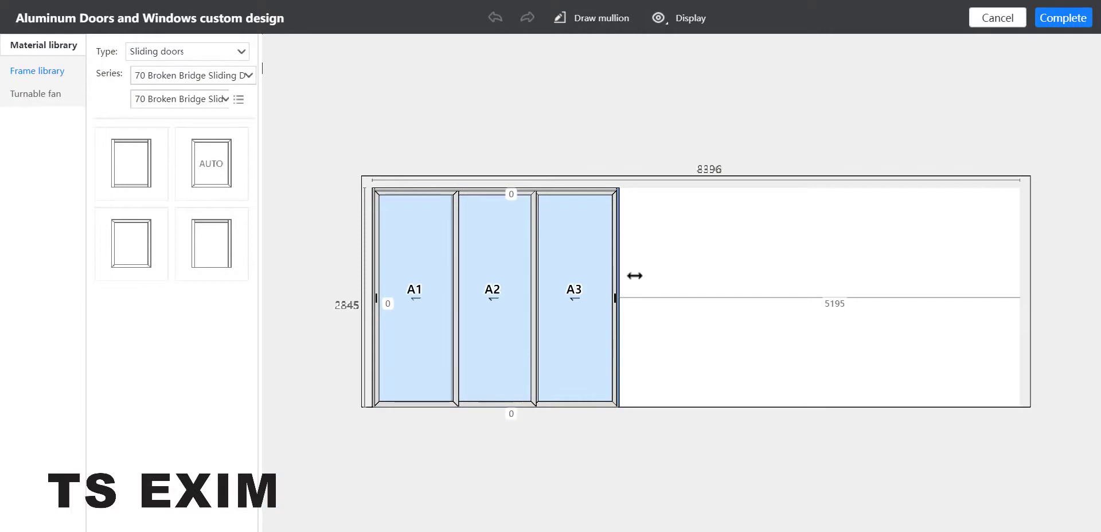
{"action": "left_click_drag", "start_coordinate": [618, 278], "coordinate": [688, 284]}
{"action": "left_click", "coordinate": [1063, 18]}
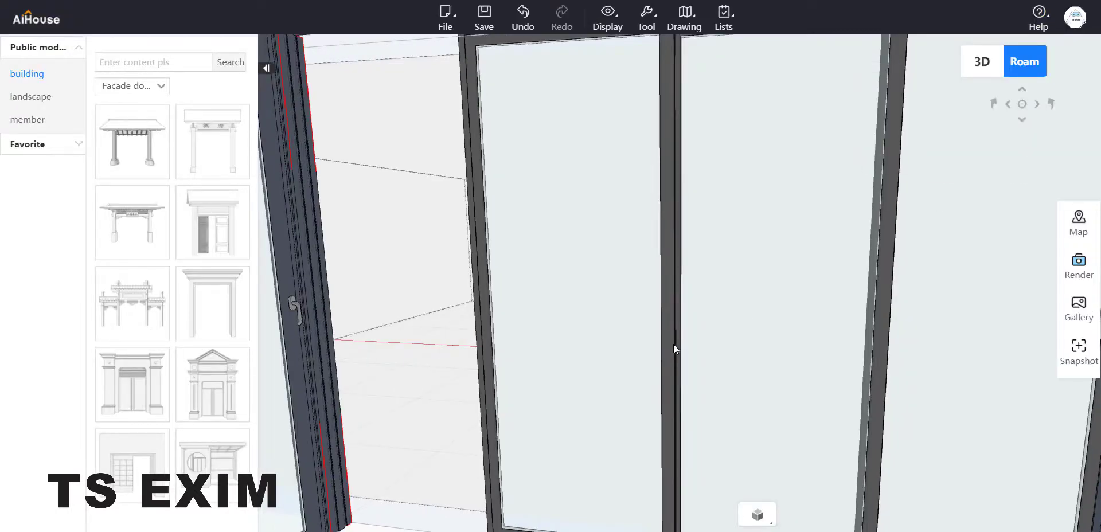
Reopen the house-side facade's 2D design, widen the sliding door slightly more to meet the column, and apply the design
{"action": "right_click_drag", "start_coordinate": [643, 391], "coordinate": [616, 406]}
{"action": "left_click", "coordinate": [582, 48]}
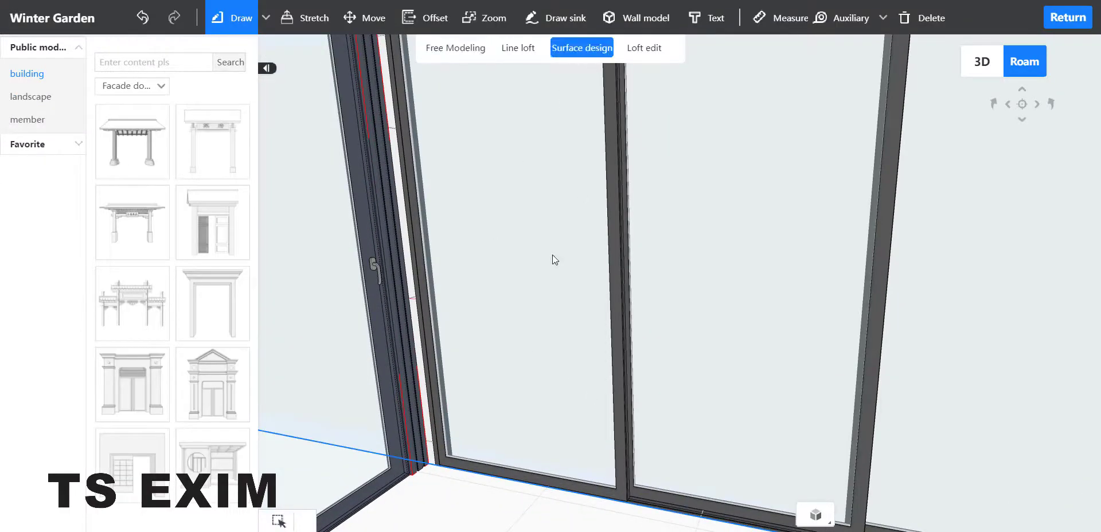
{"action": "left_click", "coordinate": [552, 254]}
{"action": "left_click", "coordinate": [621, 289]}
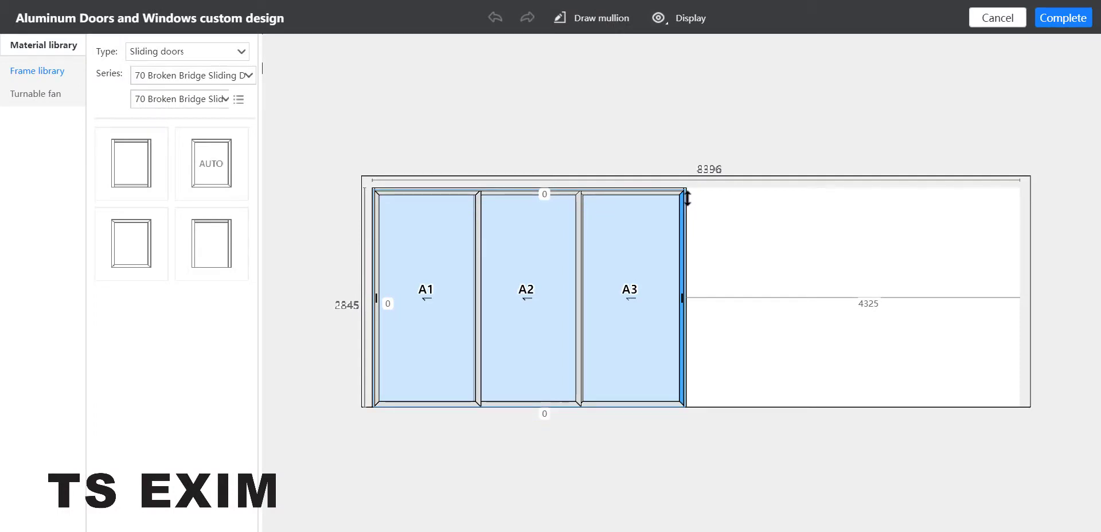
{"action": "left_click_drag", "start_coordinate": [688, 371], "coordinate": [699, 377]}
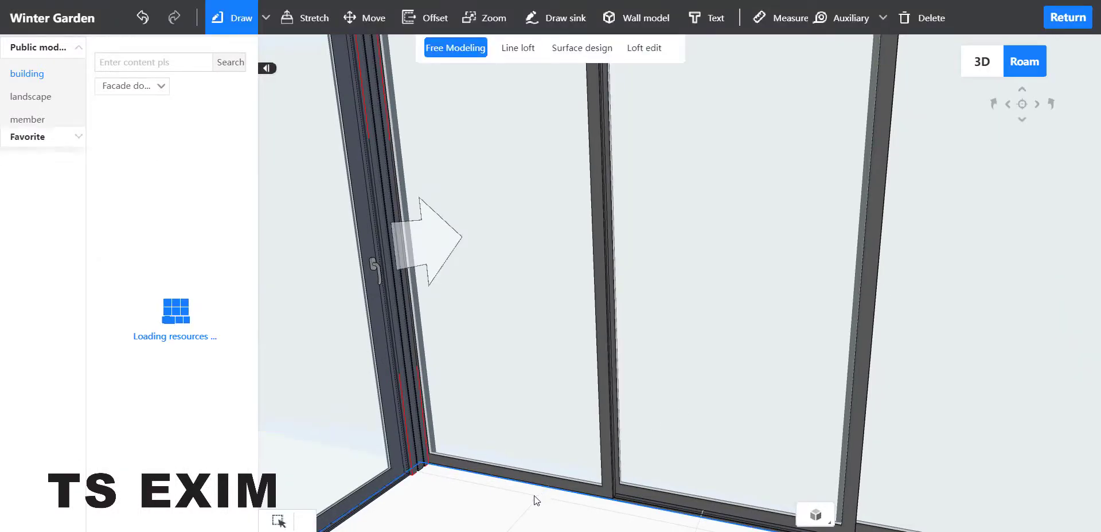
{"action": "left_click_drag", "start_coordinate": [534, 501], "coordinate": [477, 488]}
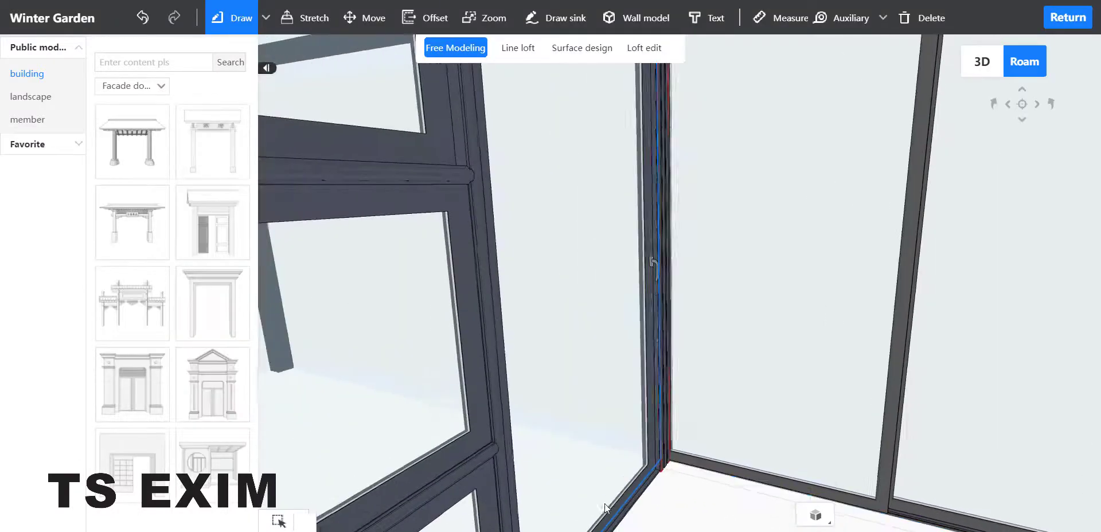
Draw a ground rectangle of about 4354 by 3011 adjoining the end facade of the glazed extension
{"action": "left_click_drag", "start_coordinate": [543, 487], "coordinate": [577, 505]}
{"action": "scroll", "coordinate": [484, 314], "scroll_direction": "down", "scroll_amount": 10}
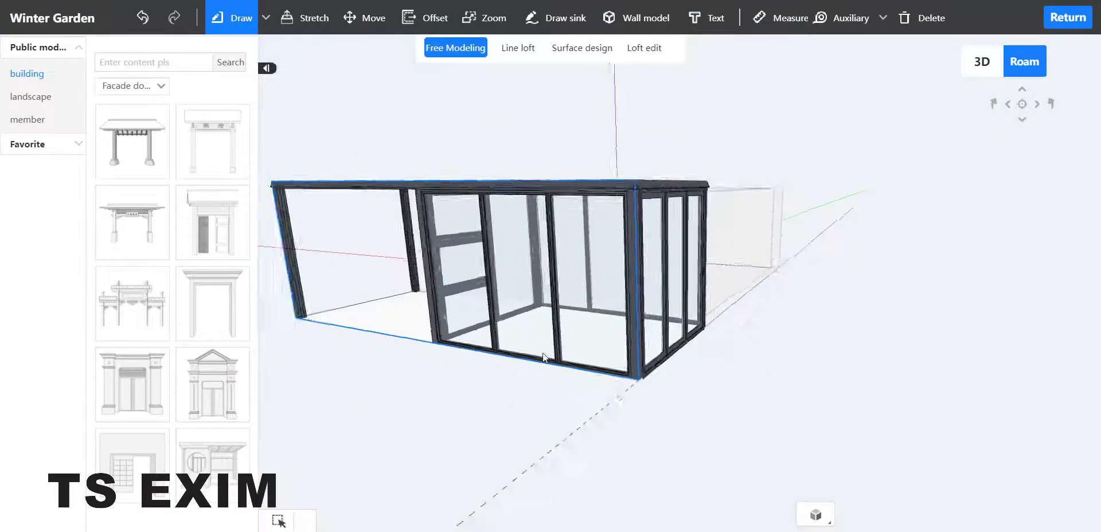
{"action": "left_click_drag", "start_coordinate": [543, 354], "coordinate": [671, 435]}
{"action": "left_click_drag", "start_coordinate": [741, 315], "coordinate": [368, 100]}
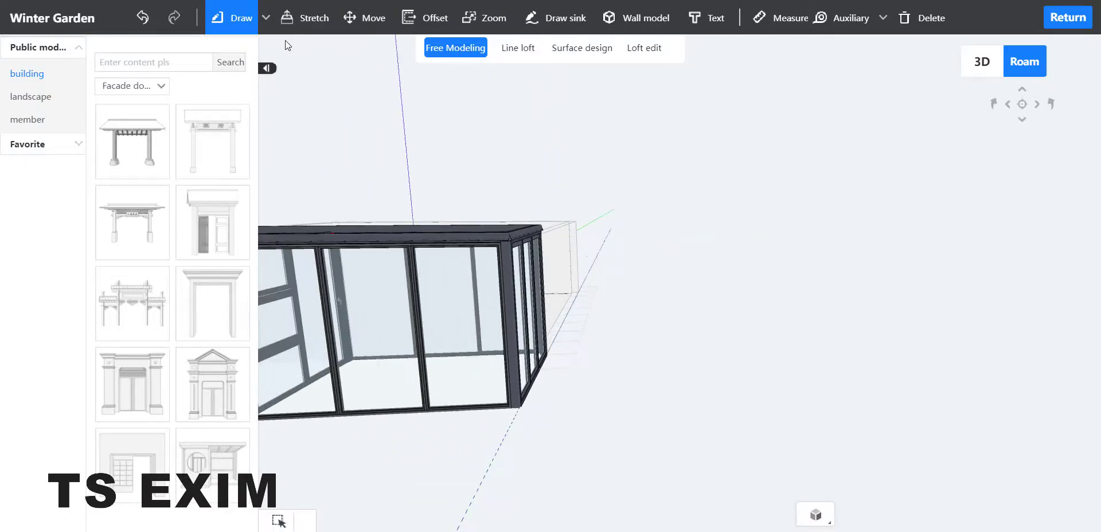
{"action": "left_click", "coordinate": [249, 22]}
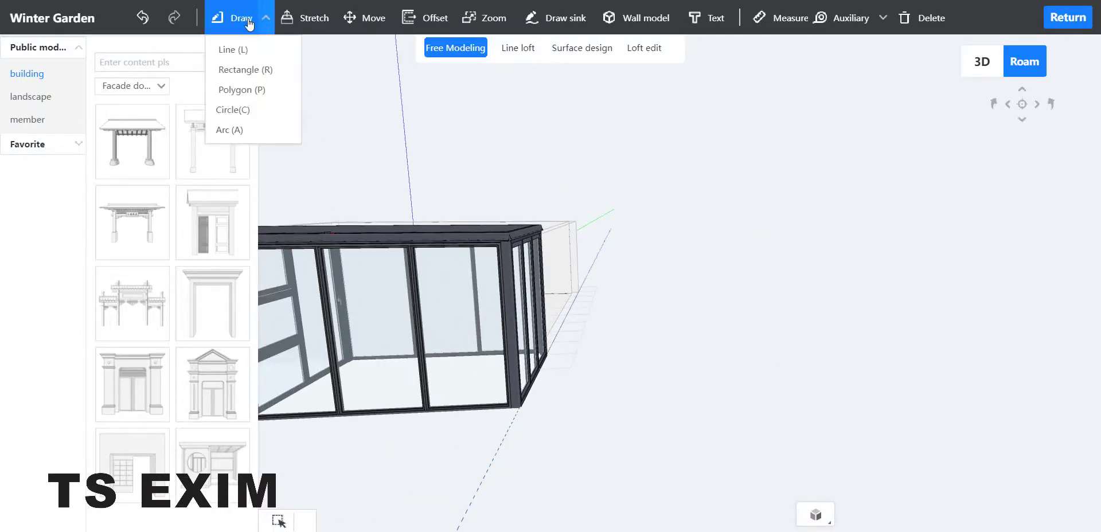
{"action": "left_click", "coordinate": [255, 70]}
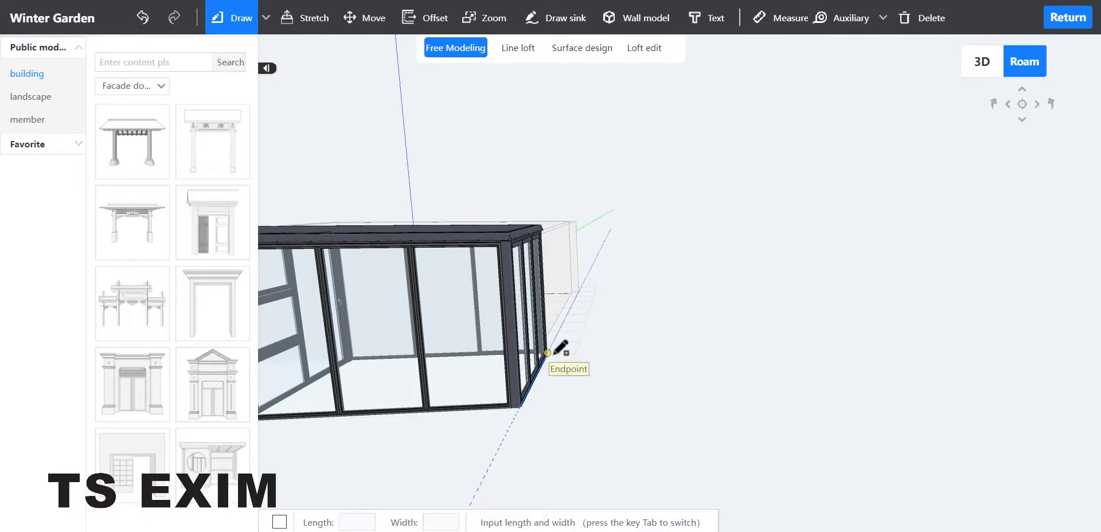
{"action": "left_click_drag", "start_coordinate": [764, 401], "coordinate": [901, 223]}
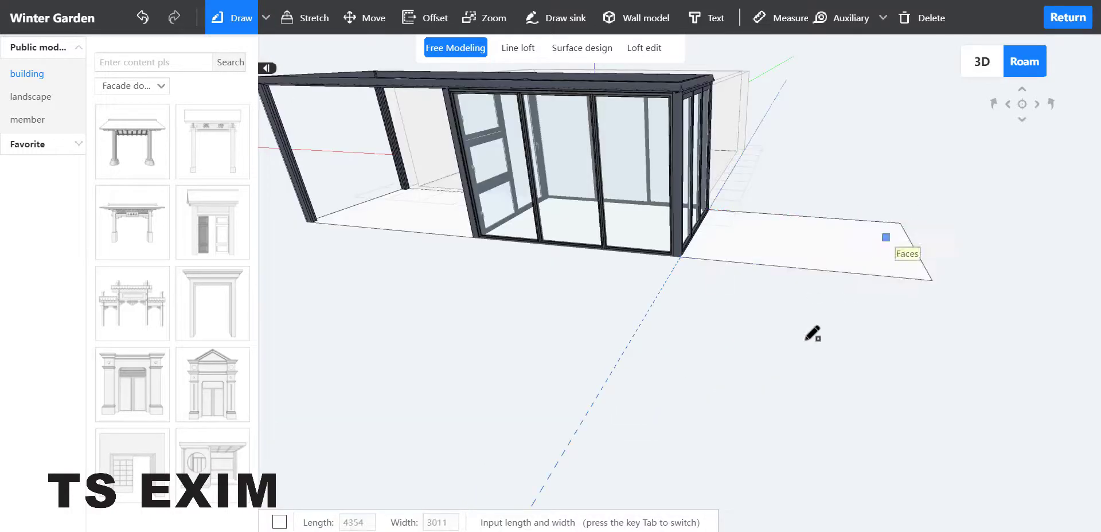
{"action": "key", "text": "Escape"}
Stretch the new ground rectangle upward by 2900 to form a box beside the glazed room
{"action": "middle_click_drag", "start_coordinate": [719, 334], "coordinate": [756, 285]}
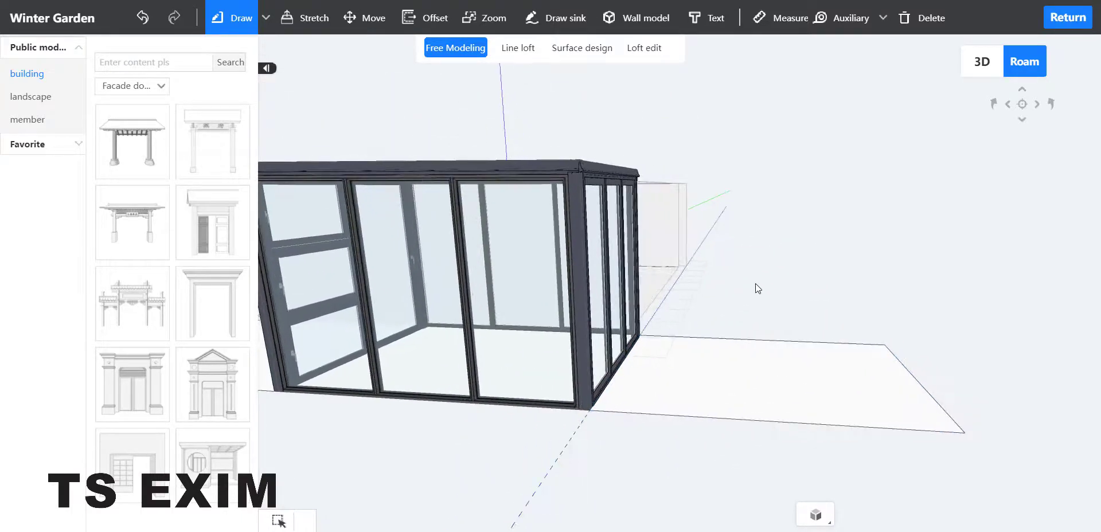
{"action": "left_click", "coordinate": [304, 26]}
{"action": "left_click", "coordinate": [713, 376]}
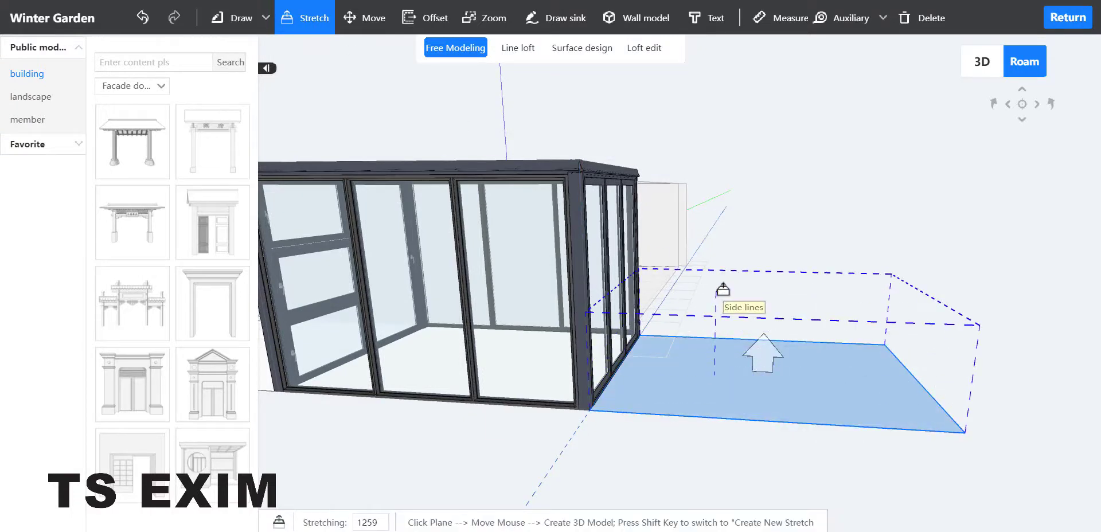
{"action": "key", "text": "Return"}
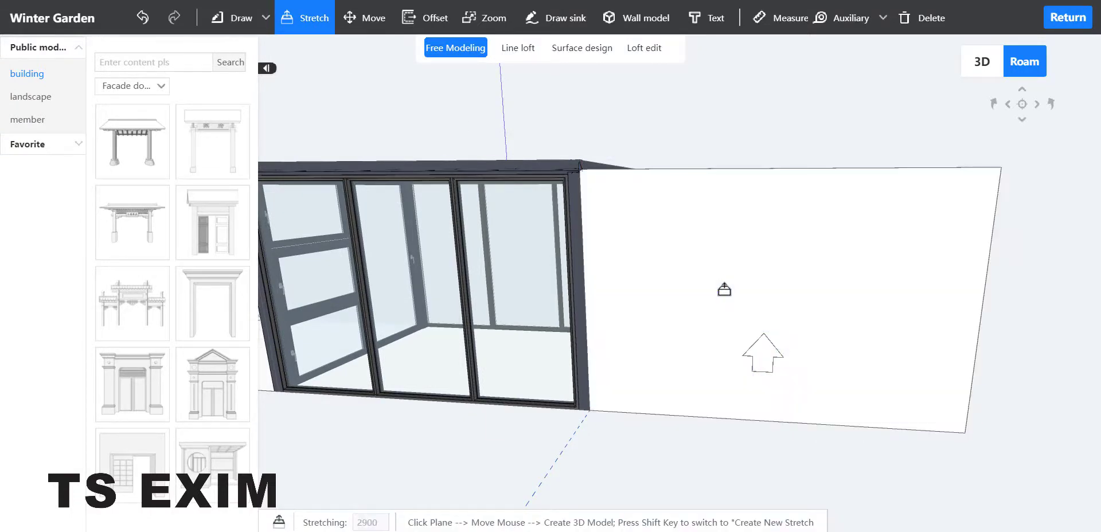
{"action": "key", "text": "Escape"}
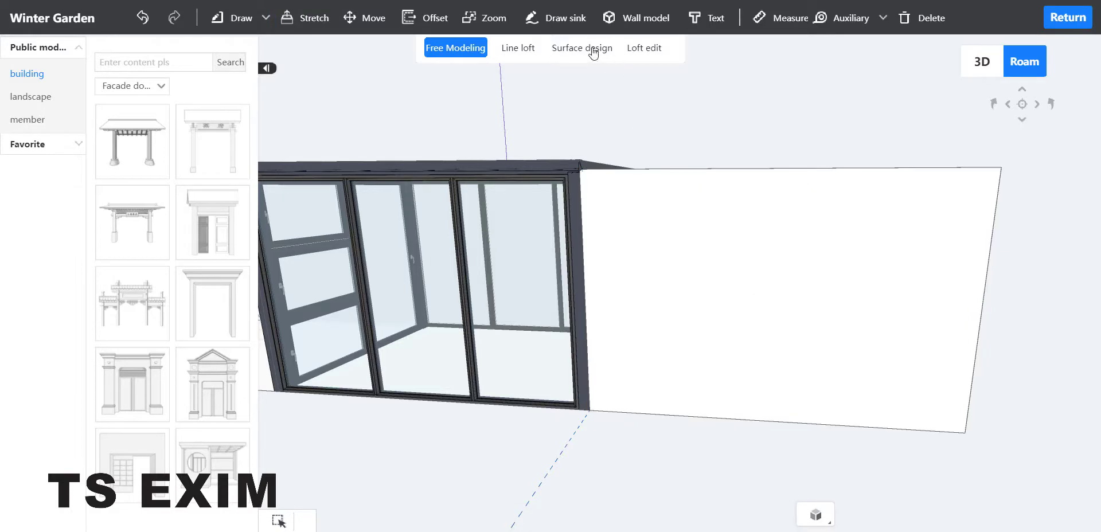
Set the new box's front face and outer end face as facade surfaces
{"action": "left_click", "coordinate": [585, 48]}
{"action": "left_click", "coordinate": [739, 303]}
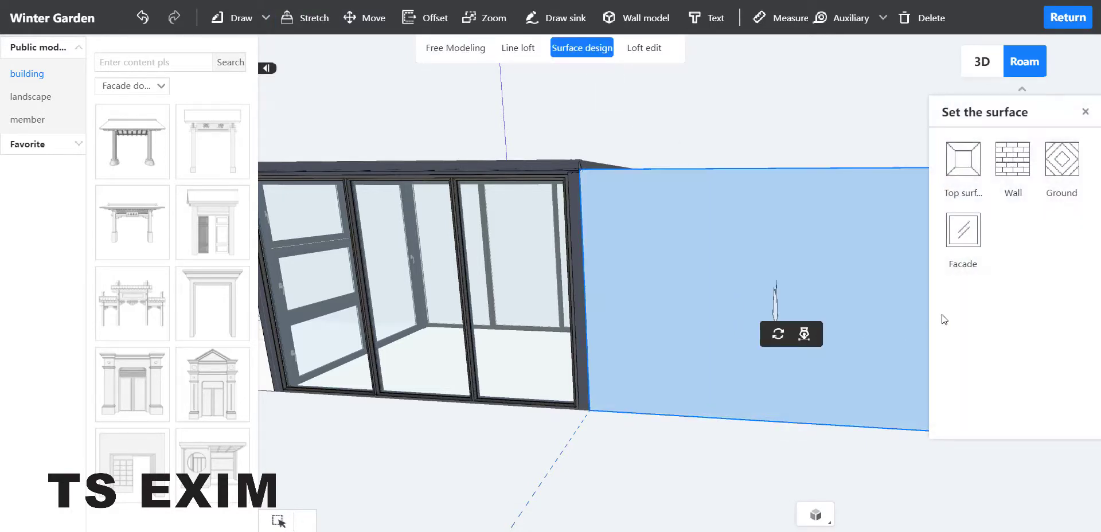
{"action": "left_click", "coordinate": [960, 244]}
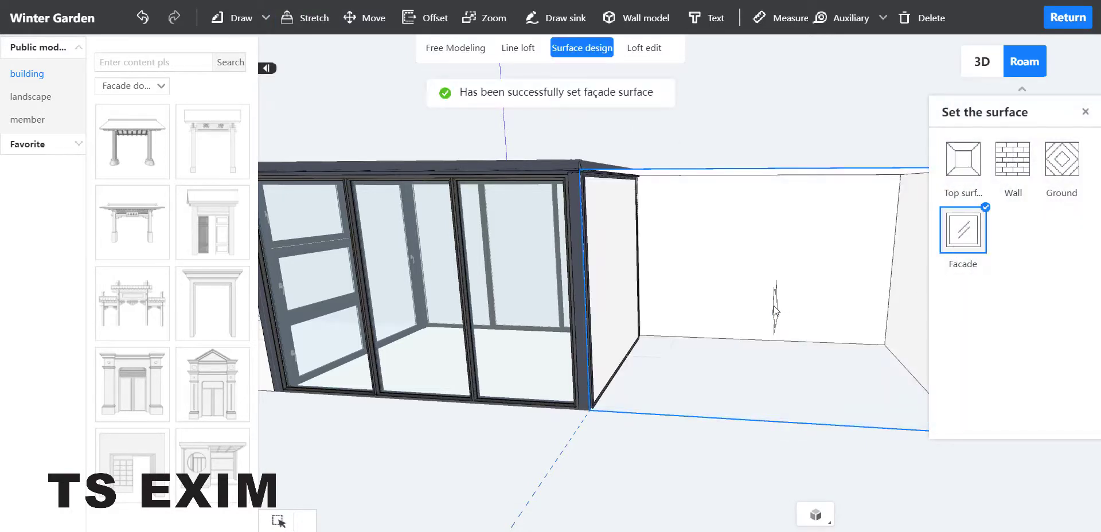
{"action": "right_click_drag", "start_coordinate": [800, 448], "coordinate": [425, 493]}
{"action": "left_click_drag", "start_coordinate": [983, 385], "coordinate": [845, 355]}
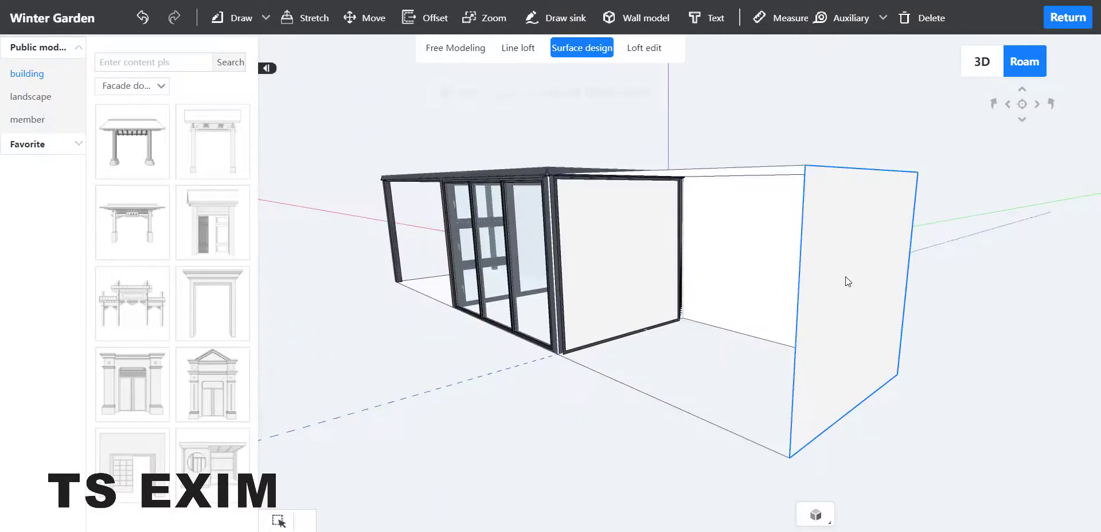
{"action": "left_click", "coordinate": [847, 277]}
{"action": "left_click", "coordinate": [961, 236]}
Set the new box's rear face as a facade surface
{"action": "right_click_drag", "start_coordinate": [648, 479], "coordinate": [835, 431]}
{"action": "left_click_drag", "start_coordinate": [836, 431], "coordinate": [506, 322]}
{"action": "left_click", "coordinate": [512, 217]}
{"action": "left_click", "coordinate": [970, 238]}
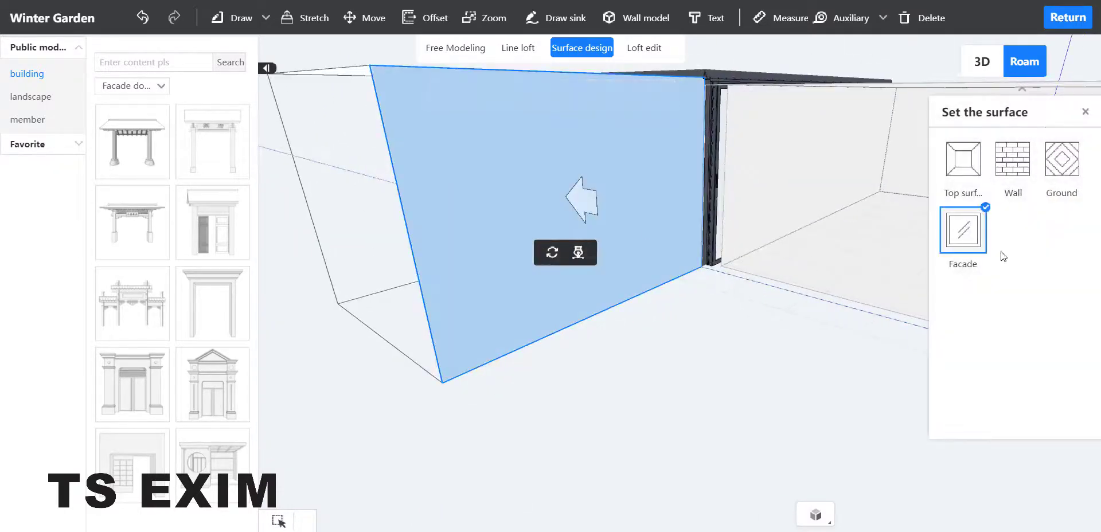
Set the box's inner face against the glazed room as a facade surface
{"action": "right_click_drag", "start_coordinate": [705, 405], "coordinate": [769, 434]}
{"action": "scroll", "coordinate": [704, 494], "scroll_direction": "up", "scroll_amount": 5}
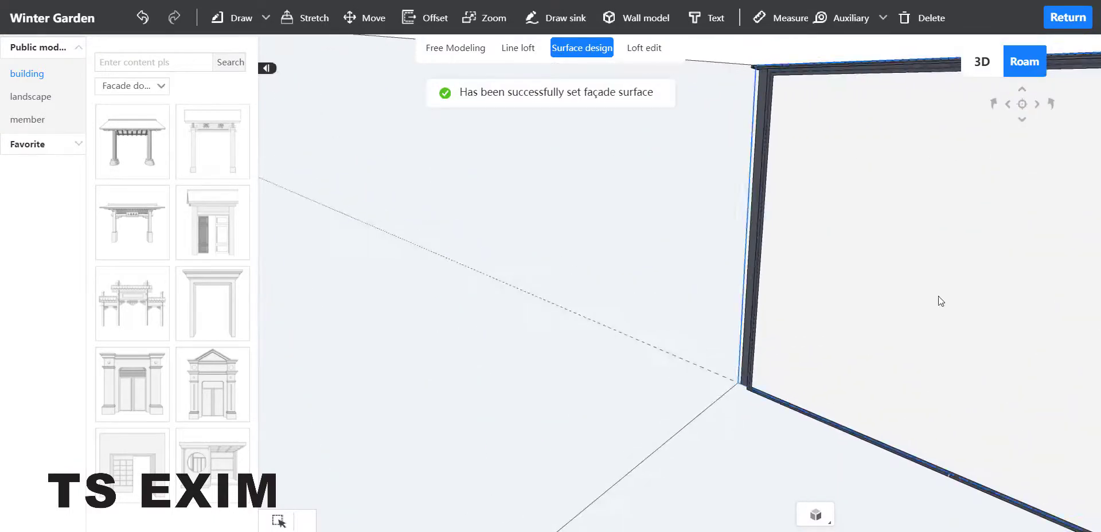
{"action": "left_click", "coordinate": [939, 298]}
{"action": "right_click_drag", "start_coordinate": [824, 381], "coordinate": [835, 289]}
{"action": "left_click", "coordinate": [964, 236]}
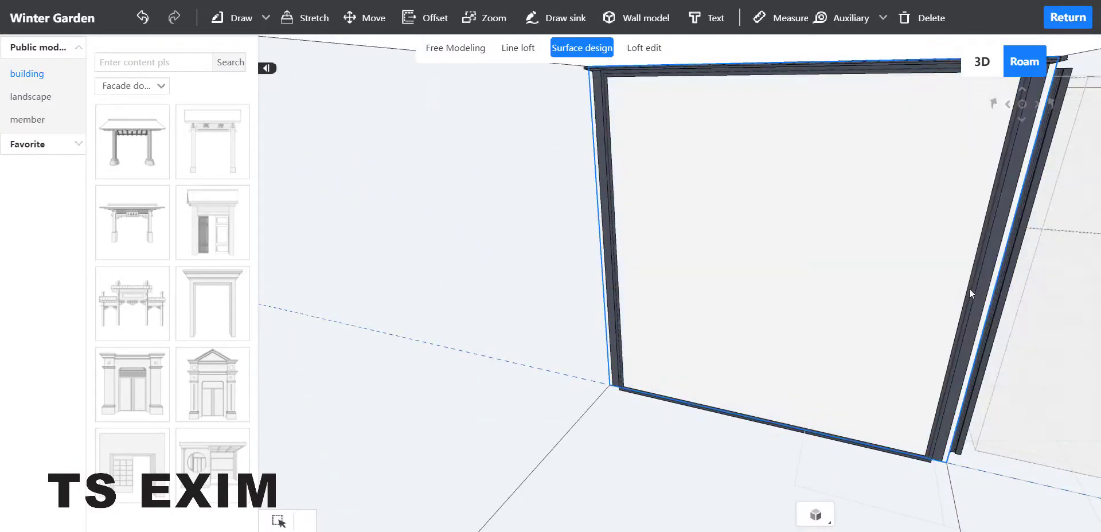
{"action": "left_click", "coordinate": [881, 310]}
{"action": "left_click", "coordinate": [889, 328]}
{"action": "left_click", "coordinate": [950, 237]}
Draw a rectangle over the new box's floor, from the glazed room's base corner to the opposite outer corner
{"action": "mouse_move", "coordinate": [735, 448]}
{"action": "right_mouse_down"}
{"action": "mouse_move", "coordinate": [744, 437]}
{"action": "mouse_move", "coordinate": [713, 443]}
{"action": "mouse_move", "coordinate": [794, 474]}
{"action": "right_mouse_up"}
{"action": "left_click", "coordinate": [217, 22]}
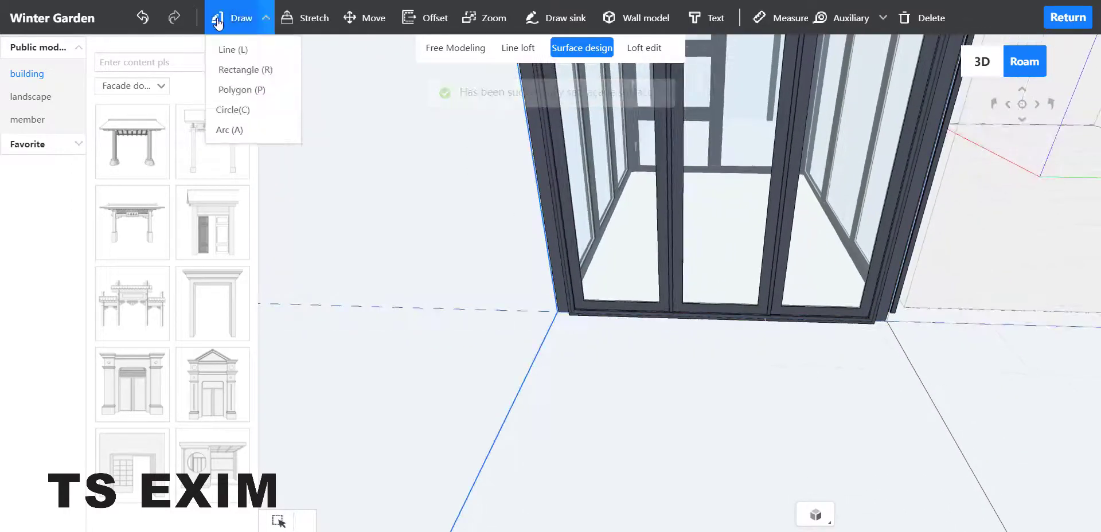
{"action": "left_click", "coordinate": [235, 70]}
{"action": "left_click", "coordinate": [558, 311]}
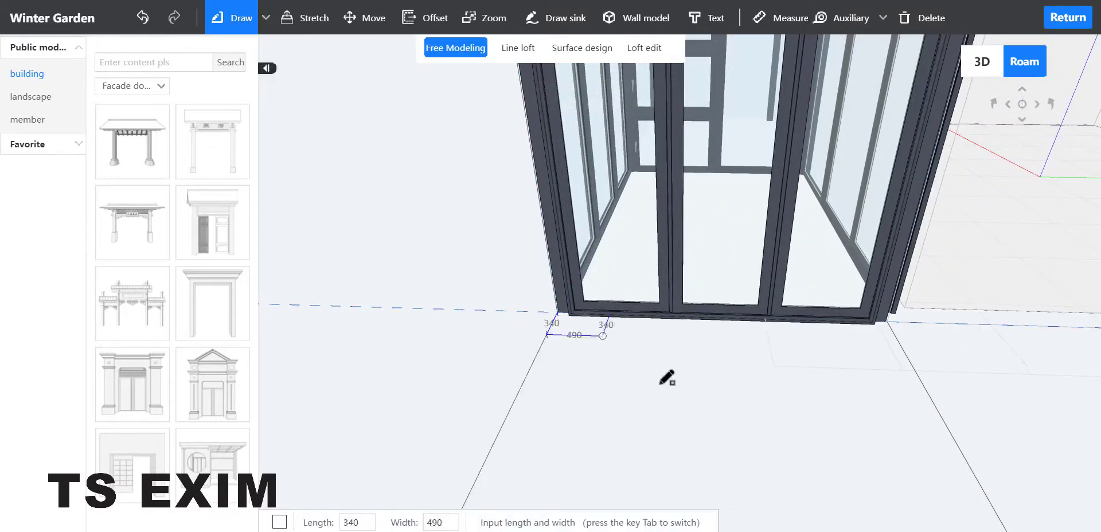
{"action": "scroll", "coordinate": [868, 475], "scroll_direction": "up", "scroll_amount": 5}
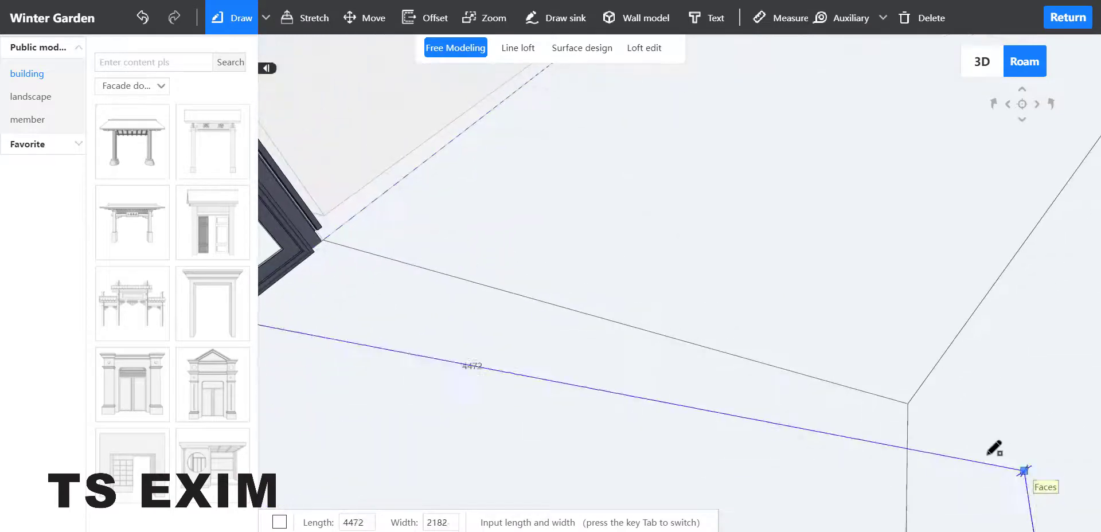
{"action": "left_click", "coordinate": [911, 402]}
{"action": "key", "text": "Escape"}
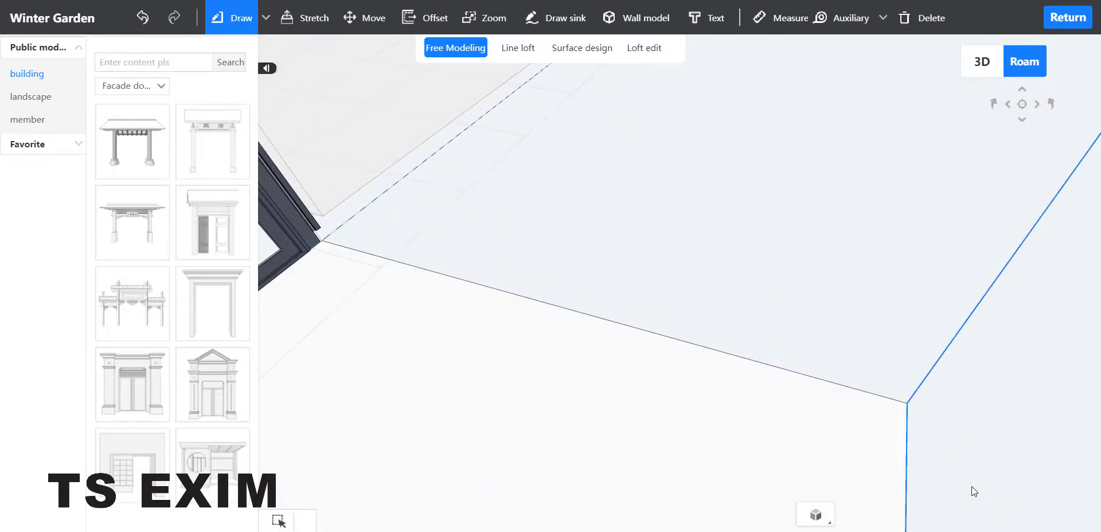
Set the new box's floor rectangle as a ground surface
{"action": "middle_click_drag", "start_coordinate": [973, 489], "coordinate": [665, 154]}
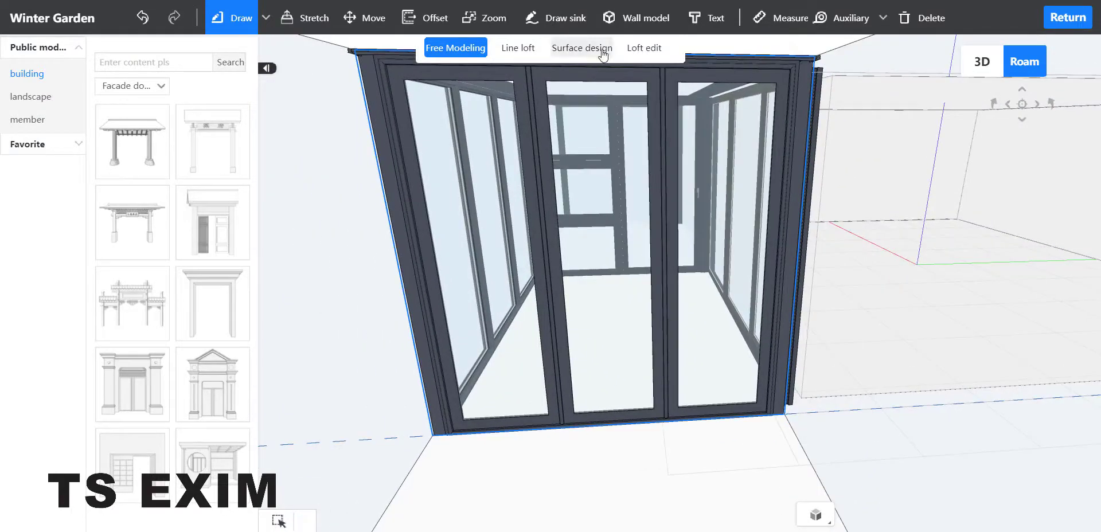
{"action": "left_click", "coordinate": [581, 48]}
{"action": "scroll", "coordinate": [803, 492], "scroll_direction": "up", "scroll_amount": 3}
{"action": "left_click", "coordinate": [687, 427]}
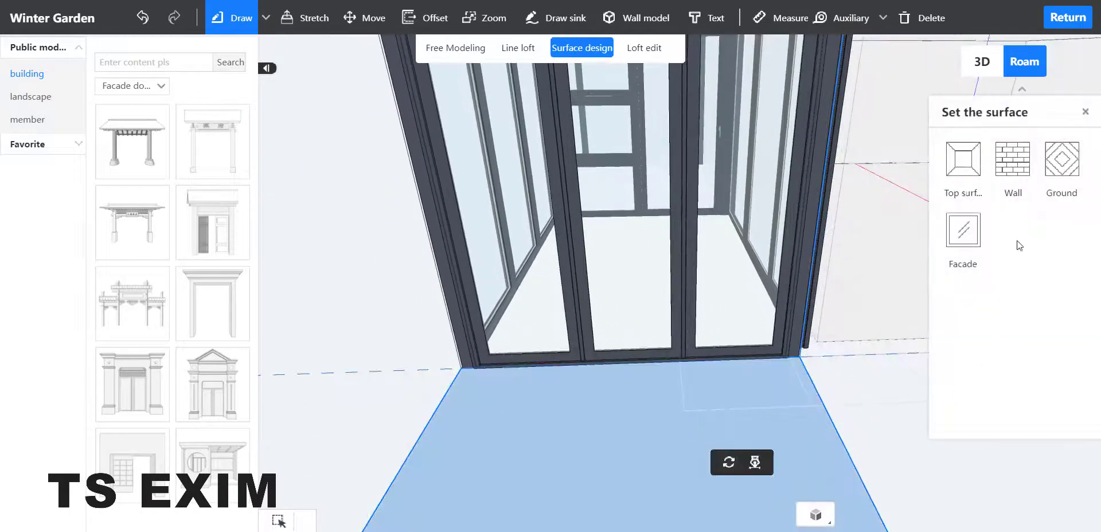
{"action": "left_click", "coordinate": [1062, 160]}
Set the new box's upper face as a top surface
{"action": "middle_click_drag", "start_coordinate": [881, 470], "coordinate": [856, 301]}
{"action": "left_click", "coordinate": [740, 251]}
{"action": "left_click", "coordinate": [627, 221]}
{"action": "left_click", "coordinate": [652, 215]}
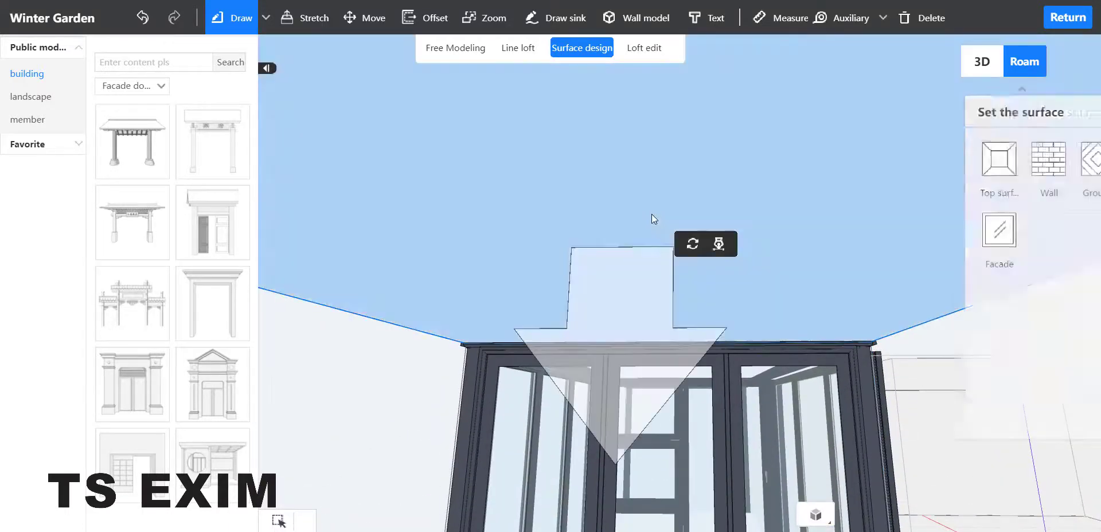
{"action": "left_click", "coordinate": [963, 165]}
{"action": "middle_click_drag", "start_coordinate": [938, 466], "coordinate": [1037, 203]}
{"action": "left_click", "coordinate": [1086, 113]}
{"action": "scroll", "coordinate": [832, 396], "scroll_direction": "down", "scroll_amount": 5}
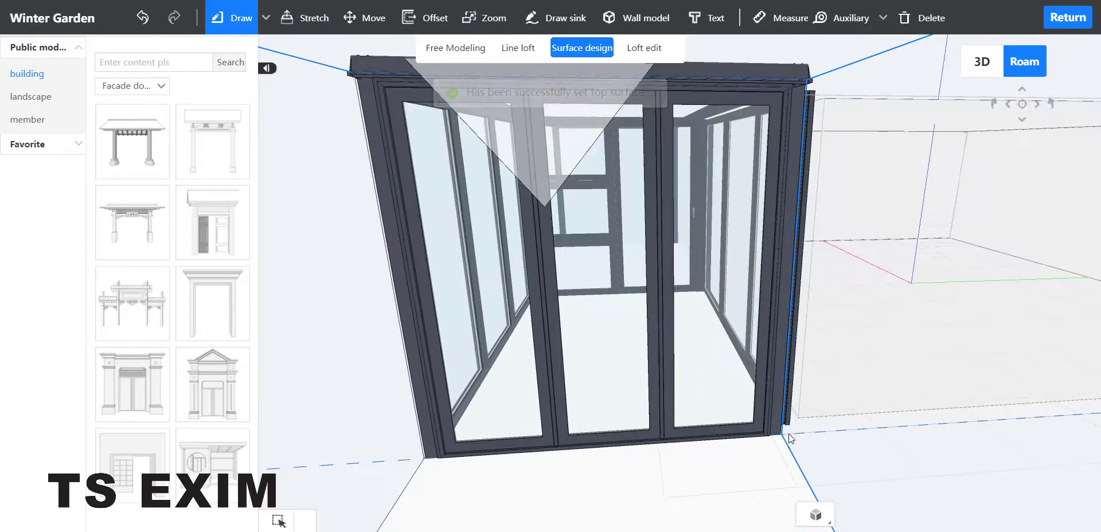
Loft the new box's front upper edge as a pentroof front beam, using the first 138 Winter garden option
{"action": "middle_click_drag", "start_coordinate": [523, 473], "coordinate": [715, 515]}
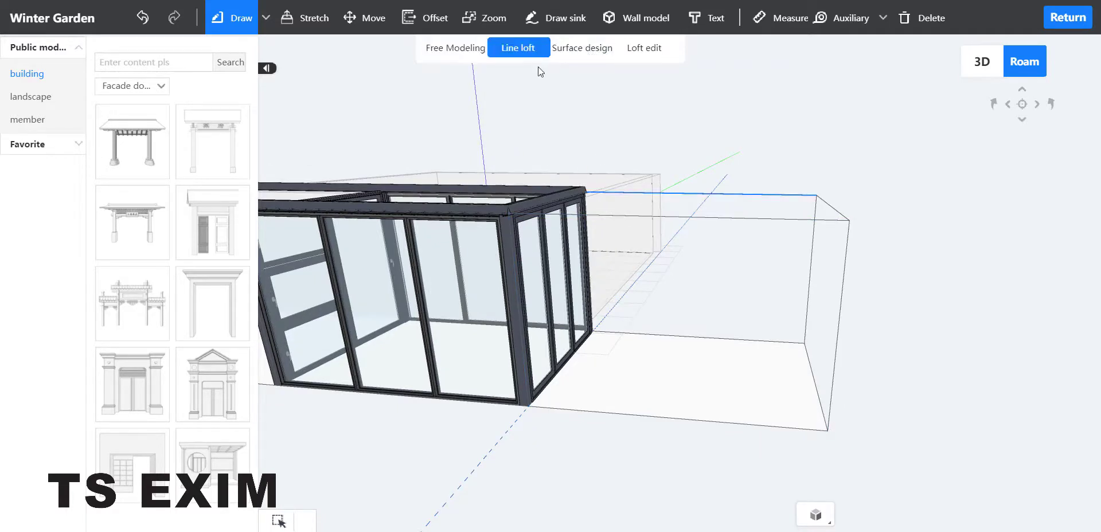
{"action": "left_click", "coordinate": [632, 215]}
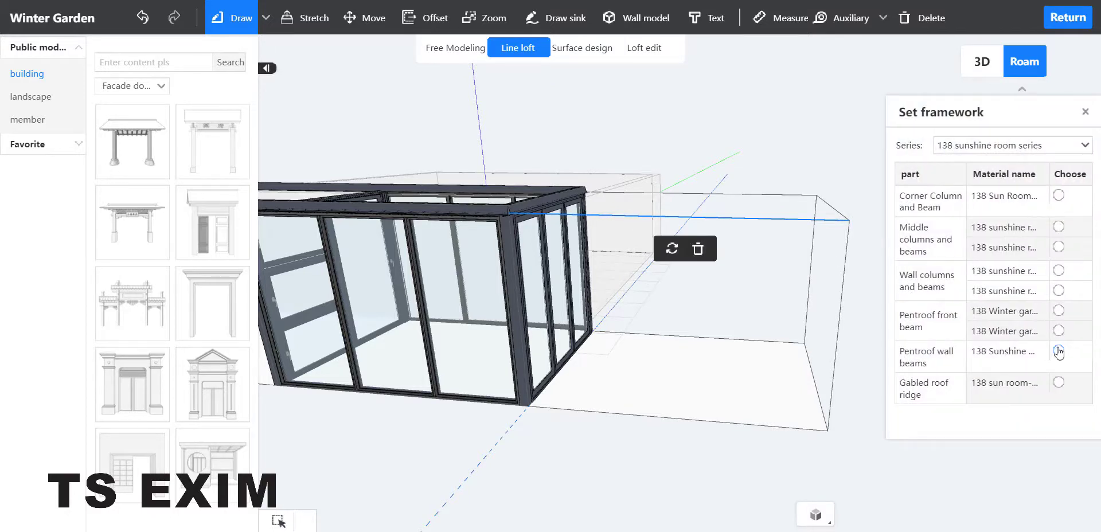
{"action": "left_click", "coordinate": [1058, 311]}
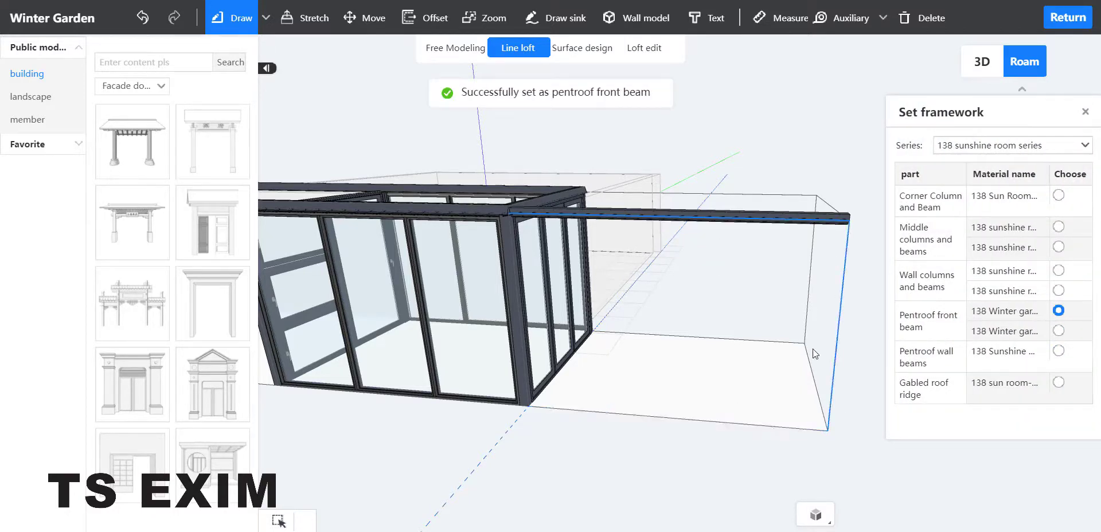
Loft the box's outer front vertical edge and the one adjoining the glazed room as 138 series corner columns
{"action": "left_click", "coordinate": [841, 287]}
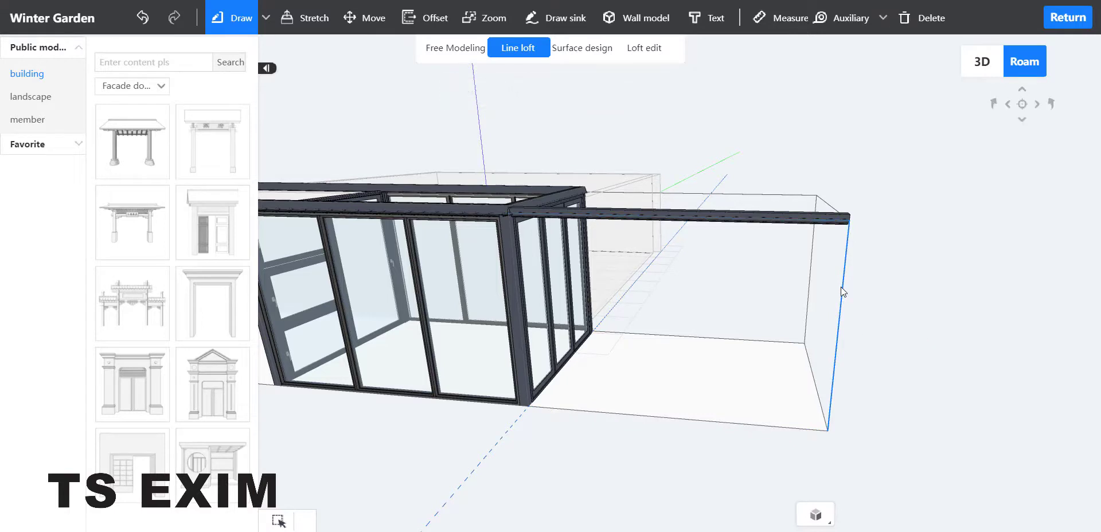
{"action": "left_click", "coordinate": [1058, 196]}
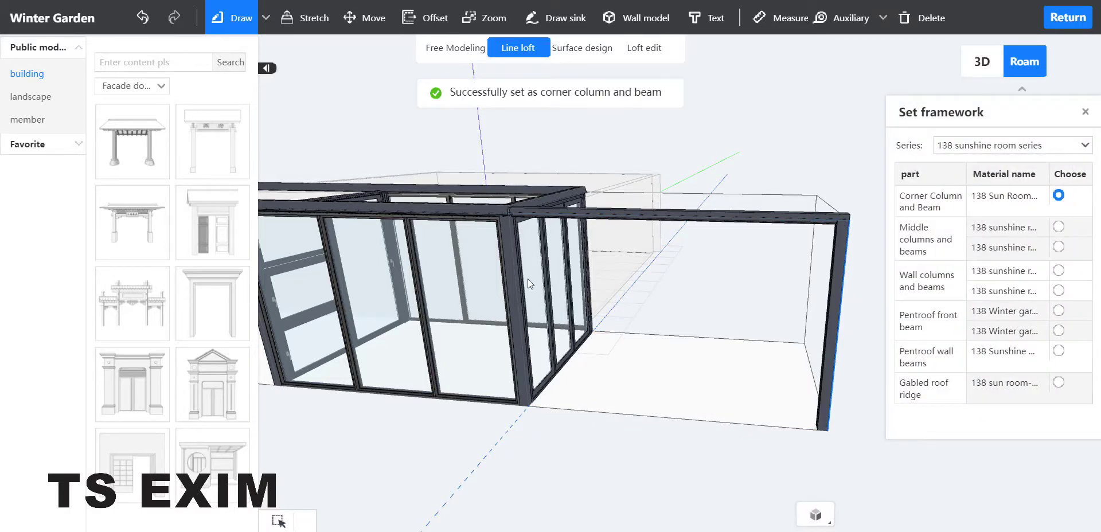
{"action": "left_click", "coordinate": [515, 277]}
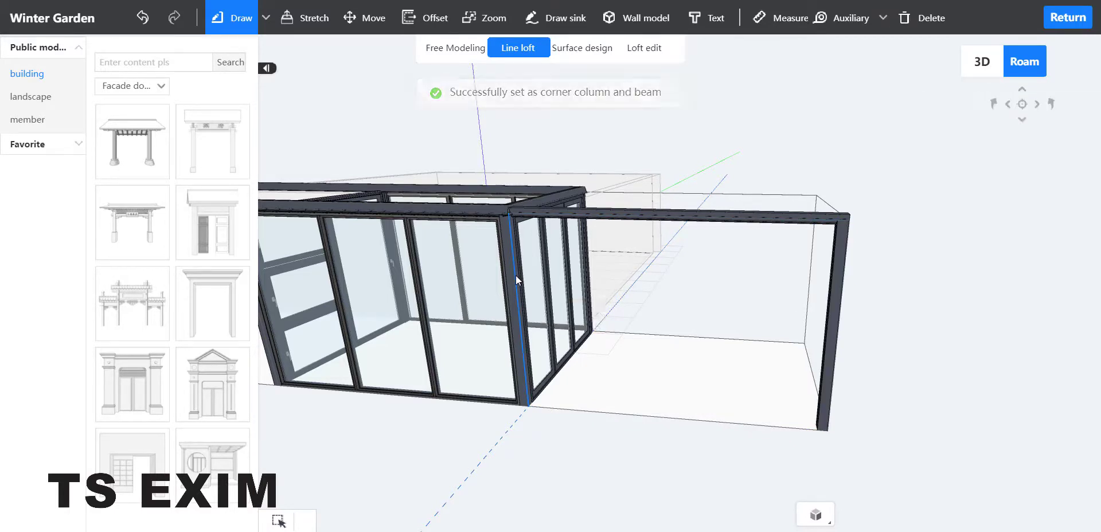
{"action": "left_click", "coordinate": [1058, 196]}
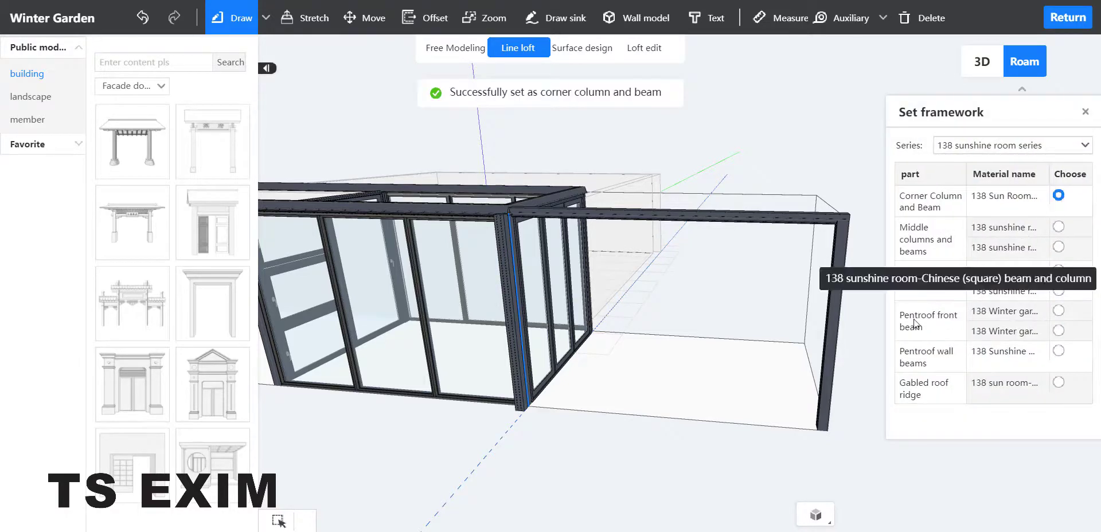
Rotate the new column at the glazed room's corner and the new front beam 180° counterclockwise with Loft edit
{"action": "left_click", "coordinate": [630, 47]}
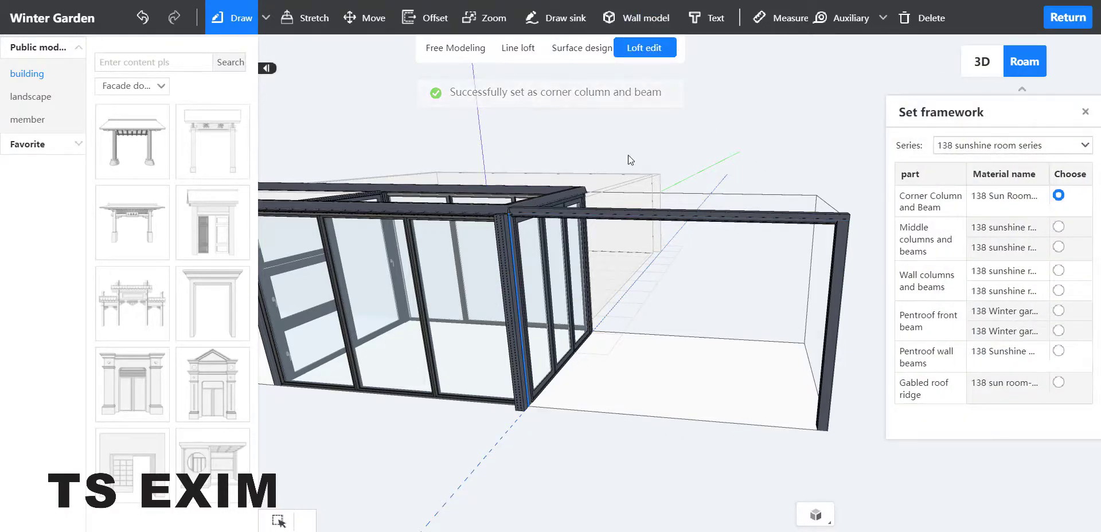
{"action": "left_click", "coordinate": [511, 278]}
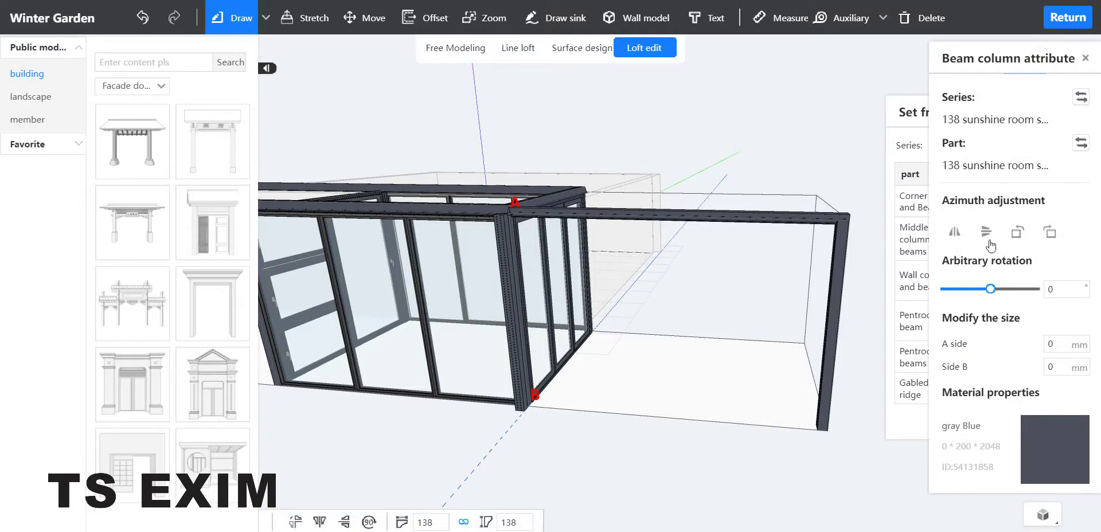
{"action": "left_click", "coordinate": [1018, 235]}
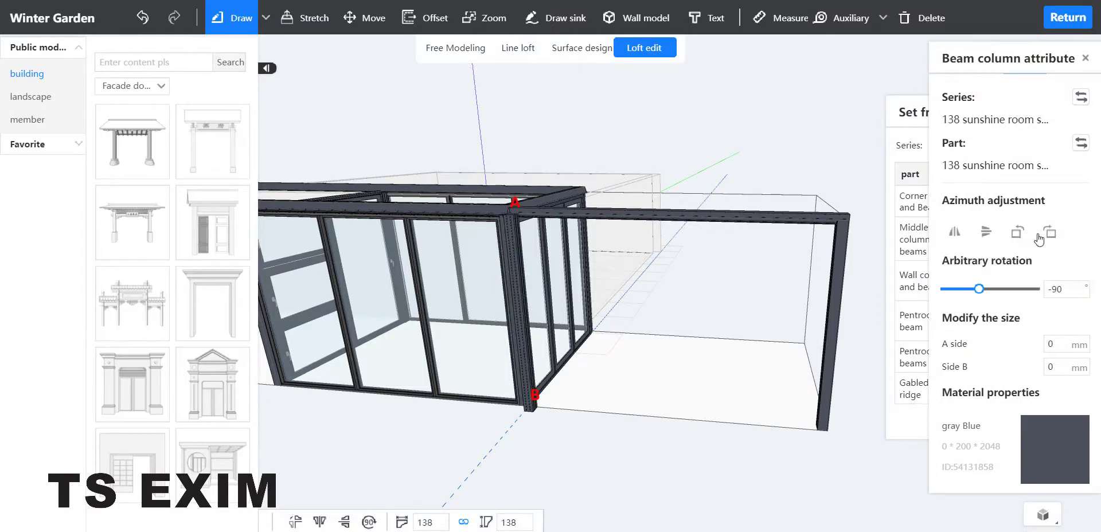
{"action": "left_click", "coordinate": [1018, 235]}
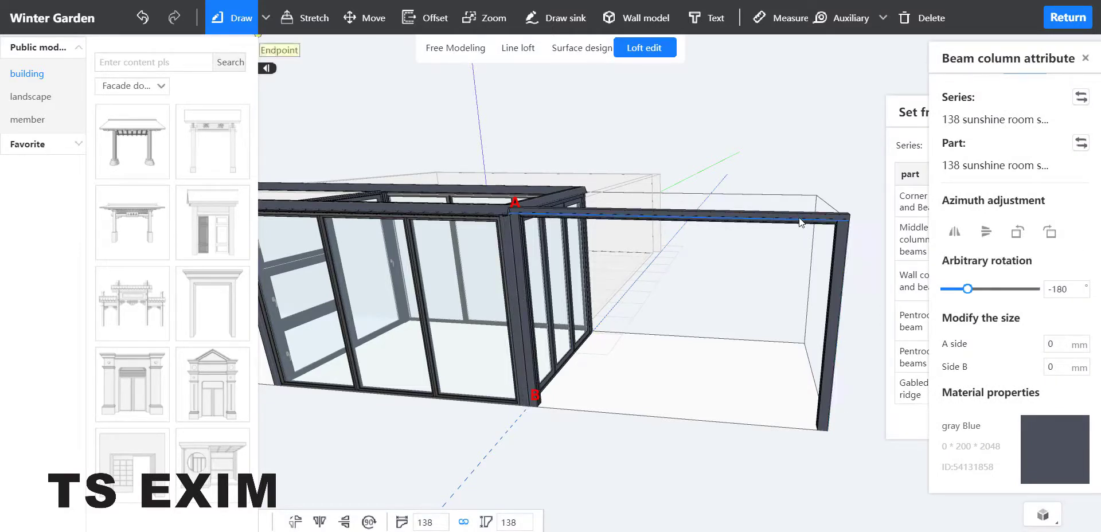
{"action": "left_click", "coordinate": [1015, 235]}
{"action": "left_click", "coordinate": [1016, 235]}
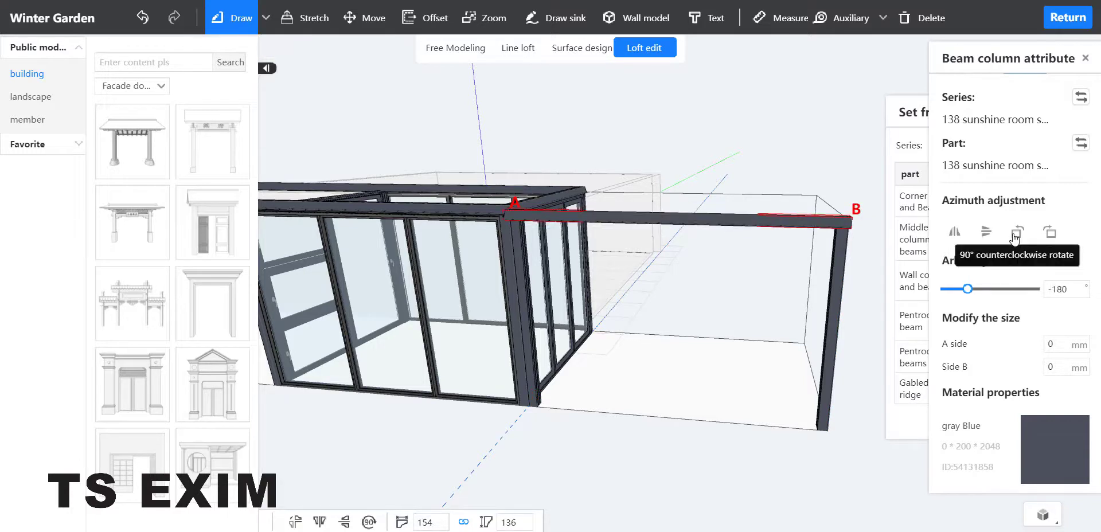
Set the new bay's front pentroof beam to an arbitrary rotation of -3° with Loft edit
{"action": "left_click", "coordinate": [1049, 233]}
{"action": "left_click", "coordinate": [1049, 232]}
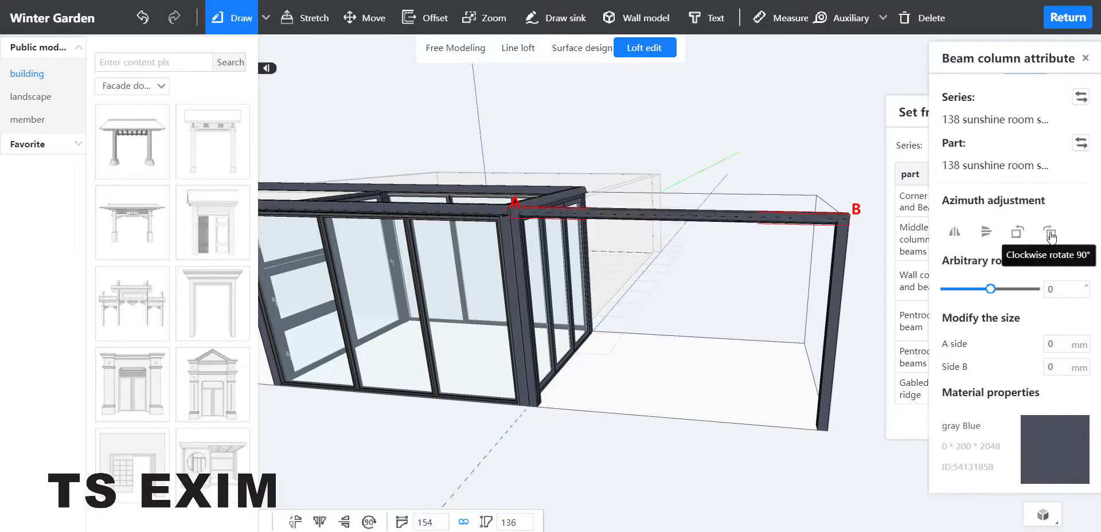
{"action": "left_click", "coordinate": [1050, 233]}
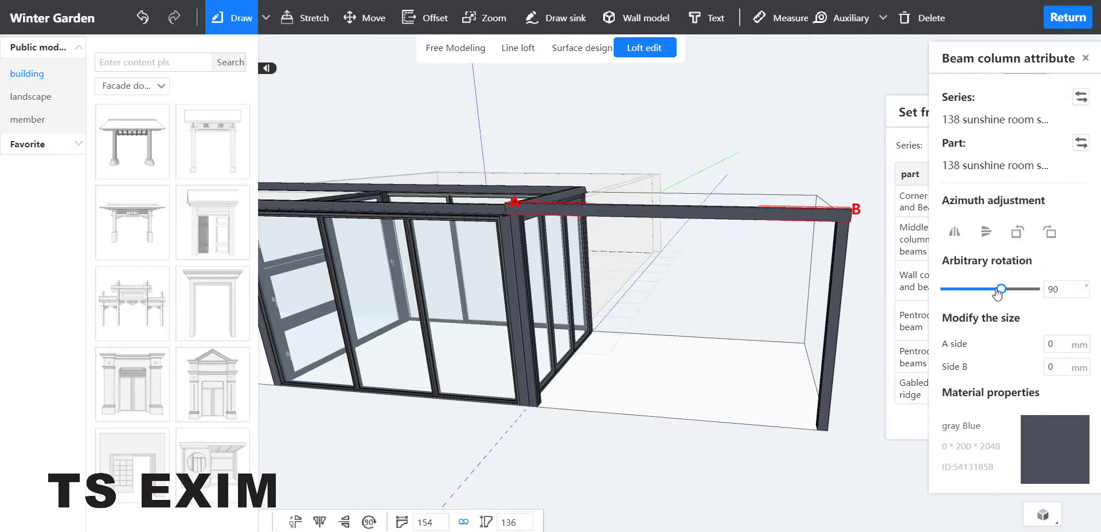
{"action": "mouse_move", "coordinate": [1008, 291]}
{"action": "left_mouse_down"}
{"action": "mouse_move", "coordinate": [1020, 291]}
{"action": "mouse_move", "coordinate": [994, 291]}
{"action": "left_mouse_up"}
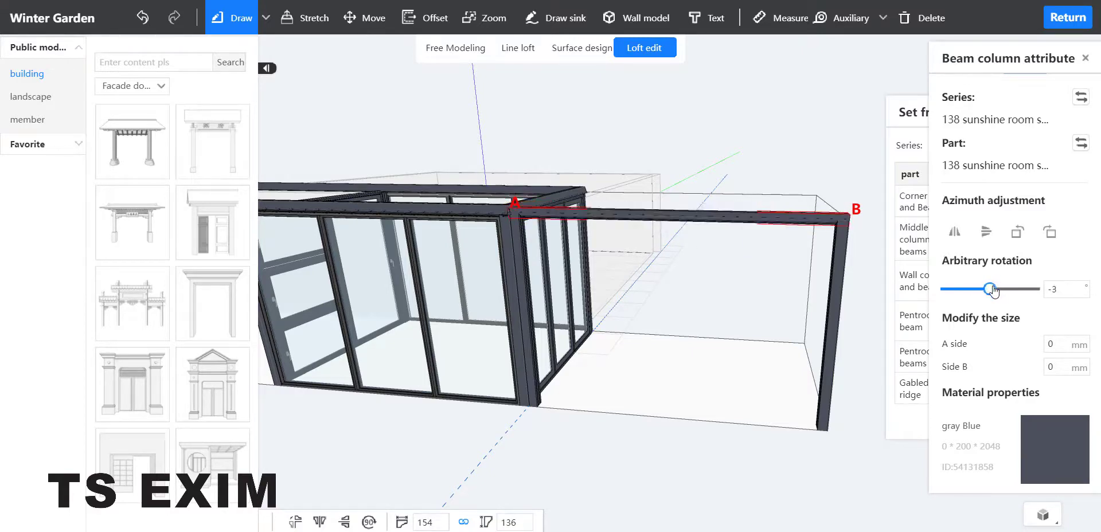
{"action": "scroll", "coordinate": [859, 367], "scroll_direction": "up", "scroll_amount": 4}
{"action": "left_click", "coordinate": [1085, 58]}
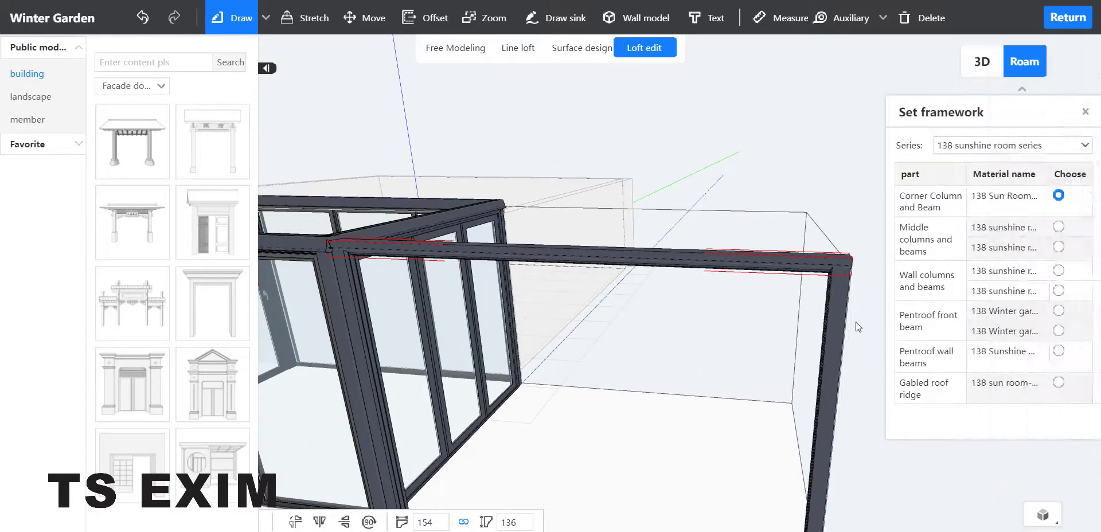
Loft the new bay's outer side upper edge as a pentroof front beam, using the first 138 Winter garden option
{"action": "left_click", "coordinate": [1084, 112]}
{"action": "left_click_drag", "start_coordinate": [884, 359], "coordinate": [820, 380]}
{"action": "left_click", "coordinate": [520, 49]}
{"action": "left_click", "coordinate": [701, 261]}
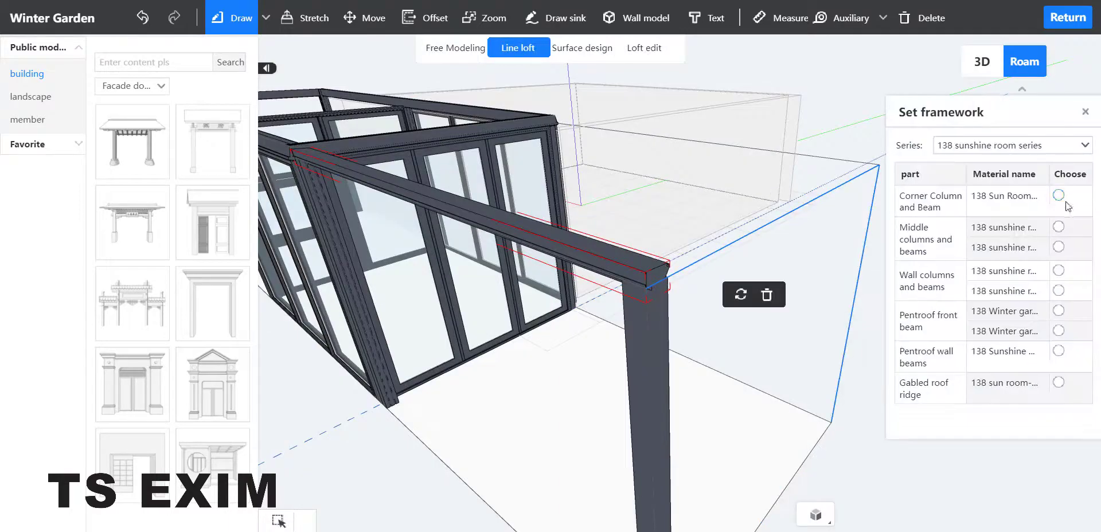
{"action": "left_click", "coordinate": [1059, 310]}
Loft the bay's rear upper edge and the one adjoining the glazed room as pentroof front beams, using the first 138 Winter garden option
{"action": "left_click_drag", "start_coordinate": [794, 494], "coordinate": [585, 358]}
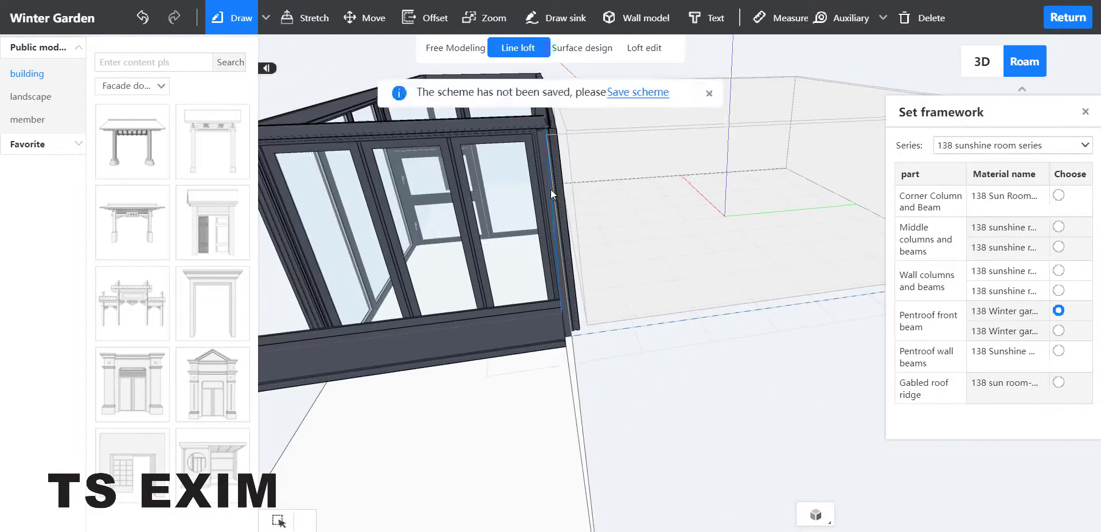
{"action": "left_click", "coordinate": [554, 197]}
{"action": "left_click_drag", "start_coordinate": [913, 308], "coordinate": [642, 368]}
{"action": "left_click", "coordinate": [568, 244]}
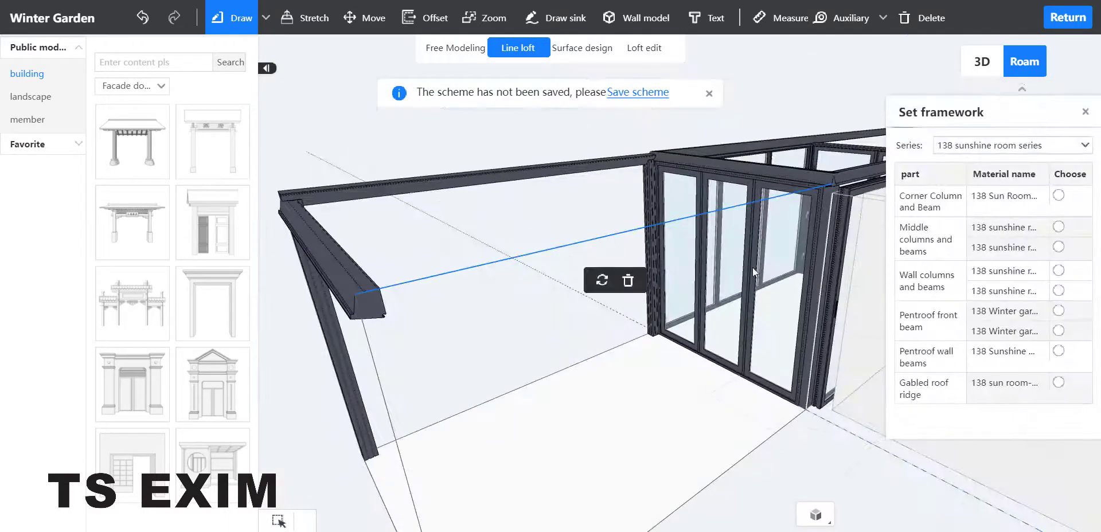
{"action": "left_click", "coordinate": [1059, 311]}
{"action": "left_click", "coordinate": [756, 171]}
{"action": "left_click", "coordinate": [1059, 311]}
{"action": "left_click_drag", "start_coordinate": [799, 465], "coordinate": [831, 465]}
Adjust the rotation of the new bay's front beam and outer side beam with Loft edit
{"action": "left_click", "coordinate": [646, 51]}
{"action": "left_click", "coordinate": [603, 167]}
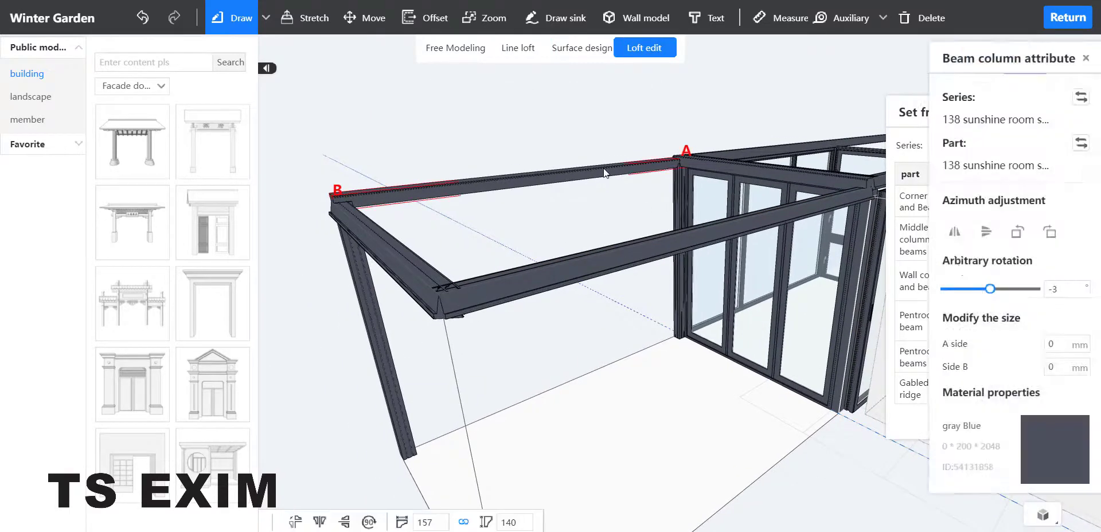
{"action": "left_click", "coordinate": [993, 289]}
{"action": "mouse_move", "coordinate": [774, 427]}
{"action": "left_mouse_down"}
{"action": "mouse_move", "coordinate": [691, 460]}
{"action": "mouse_move", "coordinate": [809, 433]}
{"action": "mouse_move", "coordinate": [792, 435]}
{"action": "left_mouse_up"}
{"action": "left_click", "coordinate": [693, 333]}
{"action": "left_click_drag", "start_coordinate": [691, 441], "coordinate": [654, 393]}
{"action": "left_click", "coordinate": [660, 294]}
{"action": "left_click_drag", "start_coordinate": [993, 290], "coordinate": [1023, 301]}
{"action": "left_click_drag", "start_coordinate": [789, 405], "coordinate": [530, 371]}
Adjust the rotation of the beam adjoining the glazed room and of the bay's rear beam
{"action": "left_click", "coordinate": [579, 129]}
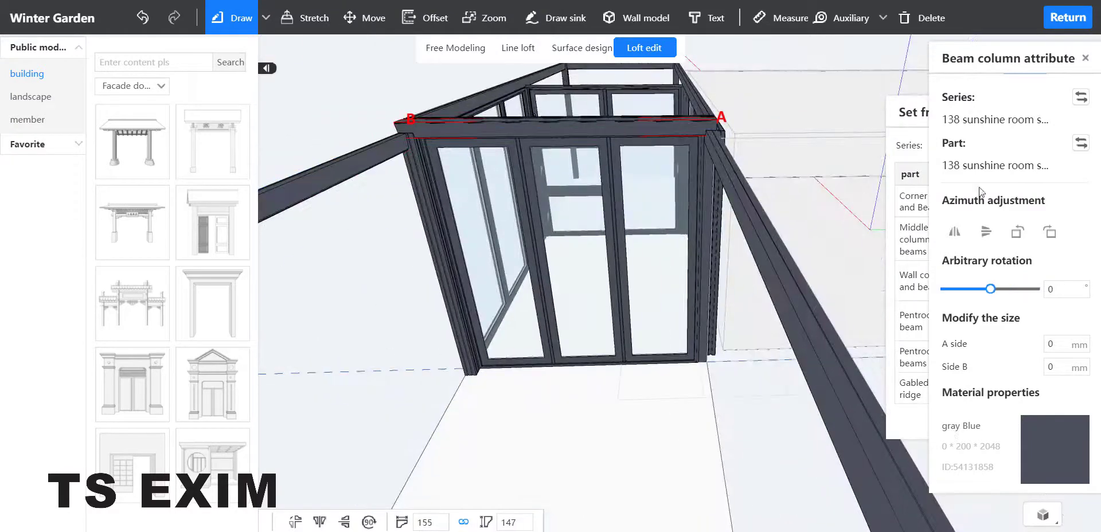
{"action": "left_click_drag", "start_coordinate": [991, 289], "coordinate": [1024, 291]}
{"action": "left_click", "coordinate": [821, 342]}
{"action": "left_click_drag", "start_coordinate": [843, 333], "coordinate": [794, 292]}
{"action": "mouse_move", "coordinate": [994, 293]}
{"action": "left_mouse_down"}
{"action": "mouse_move", "coordinate": [980, 295]}
{"action": "mouse_move", "coordinate": [995, 294]}
{"action": "left_mouse_up"}
{"action": "left_click", "coordinate": [1085, 58]}
Loft the bay's outer rear vertical edge and the rear one adjoining the glazed room as 138 series corner columns
{"action": "left_click", "coordinate": [585, 312]}
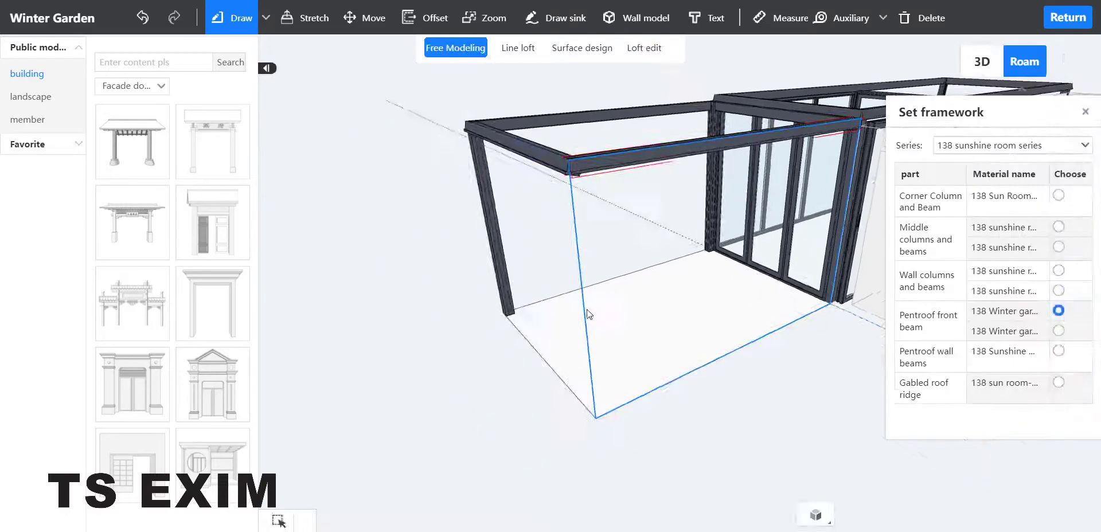
{"action": "left_click", "coordinate": [1086, 111]}
{"action": "left_click", "coordinate": [518, 48]}
{"action": "left_click", "coordinate": [1059, 195]}
{"action": "scroll", "coordinate": [839, 274], "scroll_direction": "up", "scroll_amount": 1}
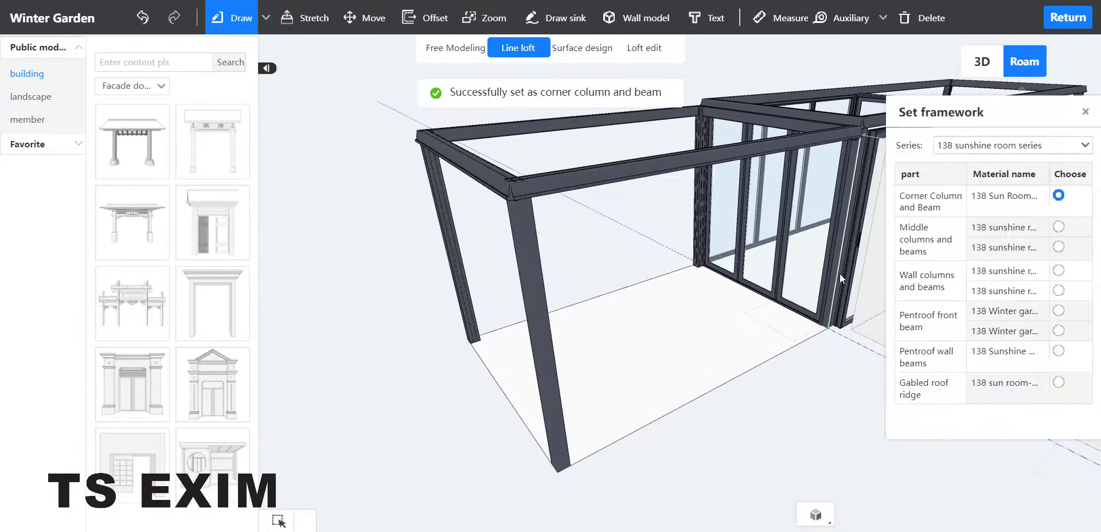
{"action": "left_click", "coordinate": [839, 267]}
{"action": "left_click", "coordinate": [841, 250]}
{"action": "left_click", "coordinate": [1059, 195]}
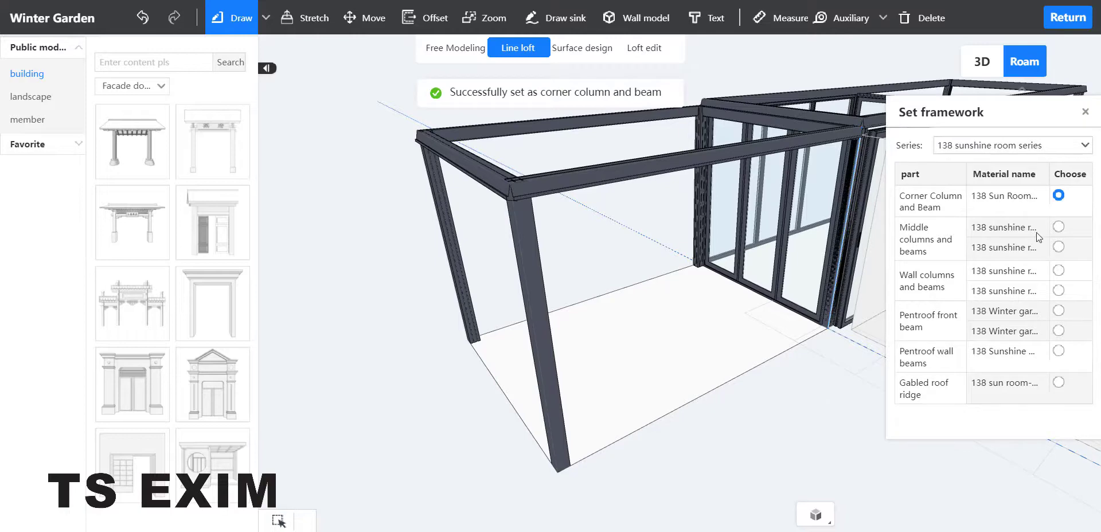
{"action": "scroll", "coordinate": [954, 437], "scroll_direction": "up", "scroll_amount": 3}
{"action": "left_click", "coordinate": [873, 361]}
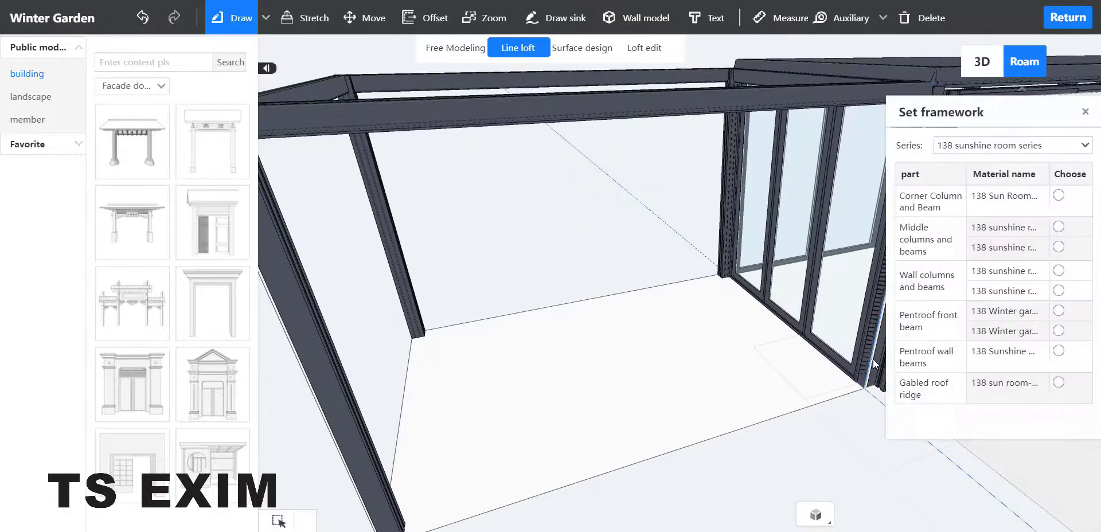
{"action": "left_click", "coordinate": [1059, 195]}
Rotate the new rear column adjoining the glazed room with Loft edit so it aligns with the frame
{"action": "left_click", "coordinate": [876, 301]}
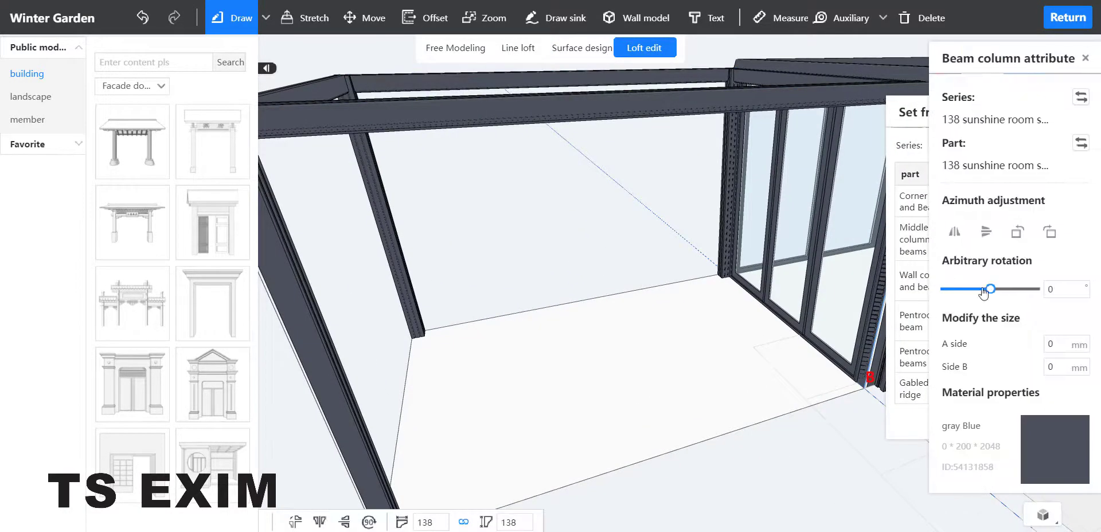
{"action": "left_click_drag", "start_coordinate": [1014, 295], "coordinate": [1021, 298]}
{"action": "left_click", "coordinate": [1086, 58]}
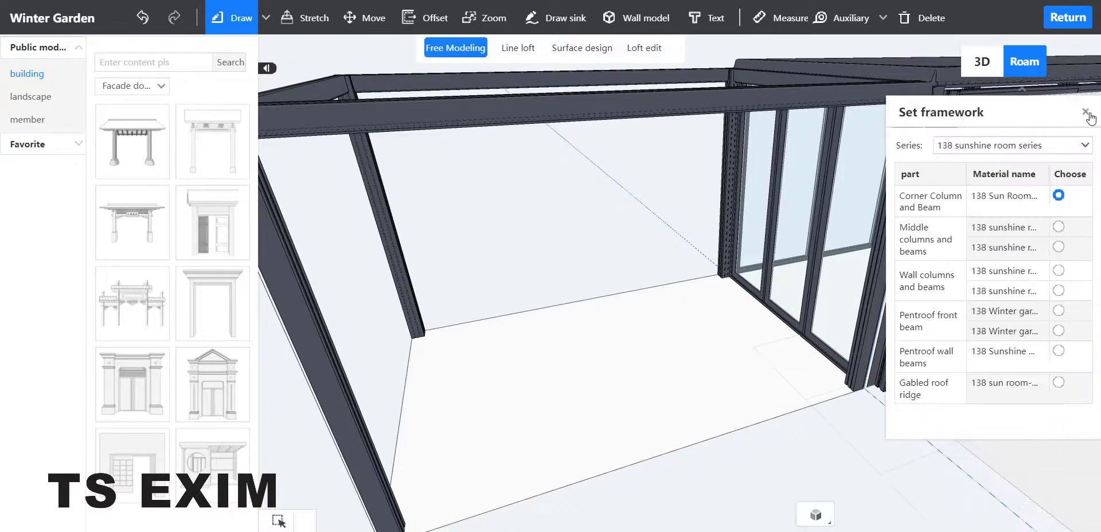
{"action": "left_click", "coordinate": [1089, 113]}
Open the new bay's roof surface in the aluminum doors and windows custom design
{"action": "middle_click_drag", "start_coordinate": [758, 413], "coordinate": [502, 214]}
{"action": "scroll", "coordinate": [560, 419], "scroll_direction": "down", "scroll_amount": 5}
{"action": "scroll", "coordinate": [493, 409], "scroll_direction": "up", "scroll_amount": 3}
{"action": "left_click", "coordinate": [504, 192]}
{"action": "middle_click_drag", "start_coordinate": [553, 389], "coordinate": [590, 285]}
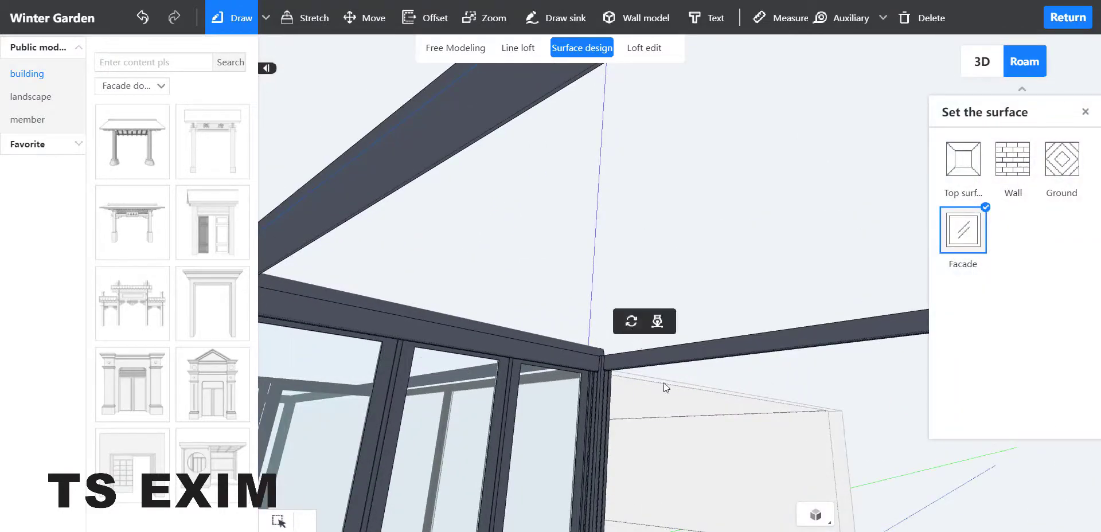
{"action": "middle_click_drag", "start_coordinate": [664, 383], "coordinate": [617, 275]}
{"action": "left_click", "coordinate": [606, 228]}
{"action": "left_click", "coordinate": [670, 260]}
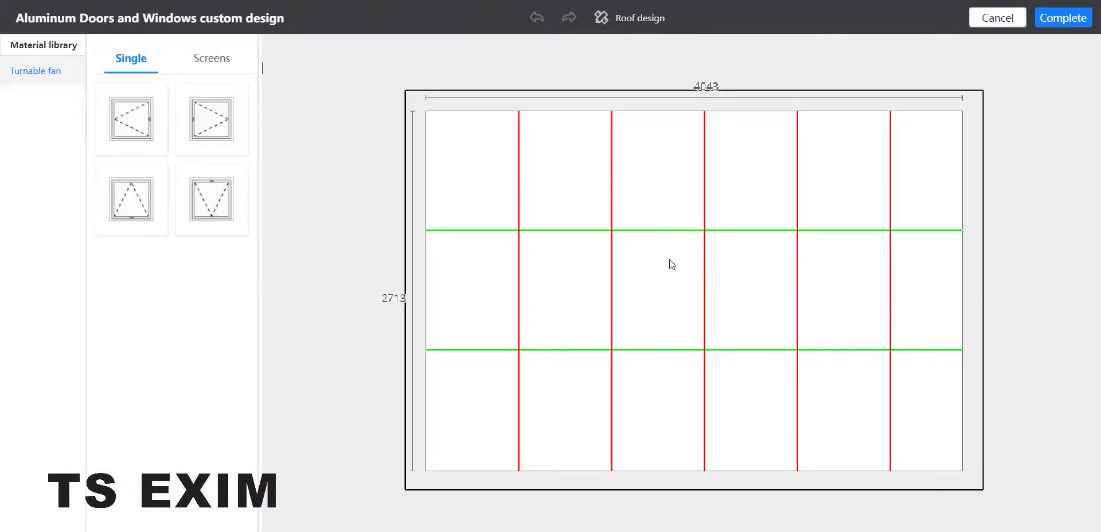
Generate trial roof layouts by quantity with 1 main purlin, using first 2 and then 3 deputy purlins
{"action": "left_click", "coordinate": [664, 21]}
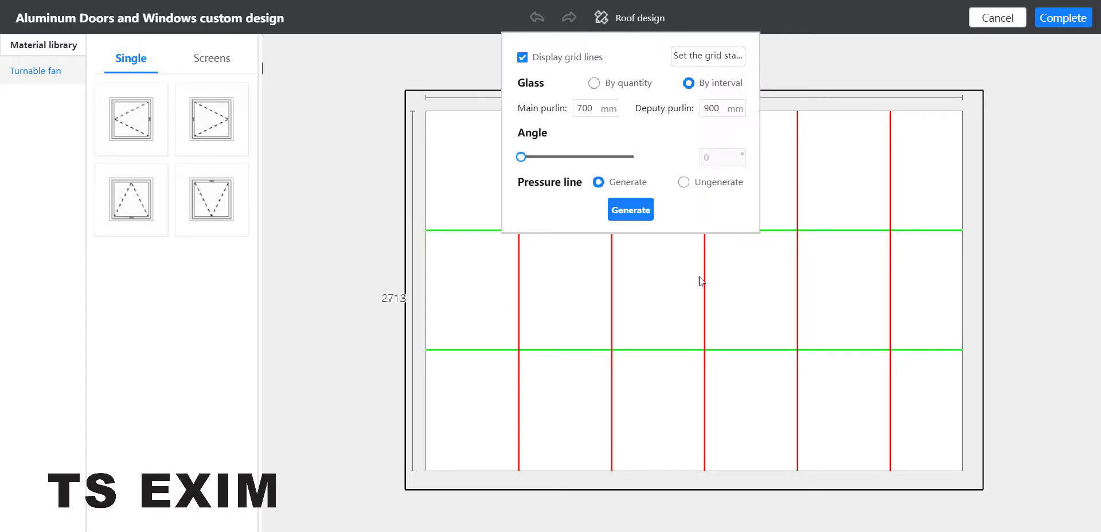
{"action": "left_click", "coordinate": [594, 83]}
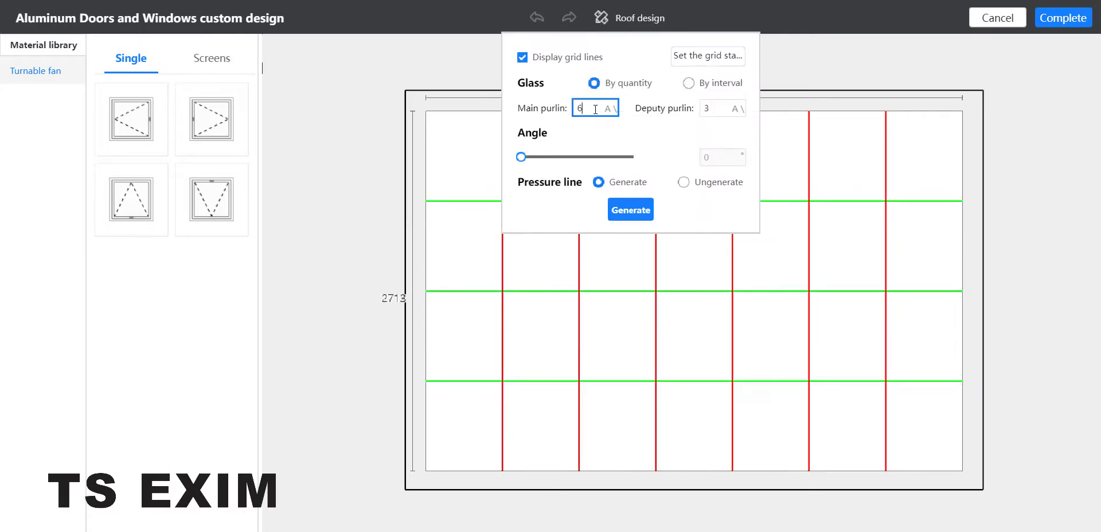
{"action": "left_click", "coordinate": [718, 106]}
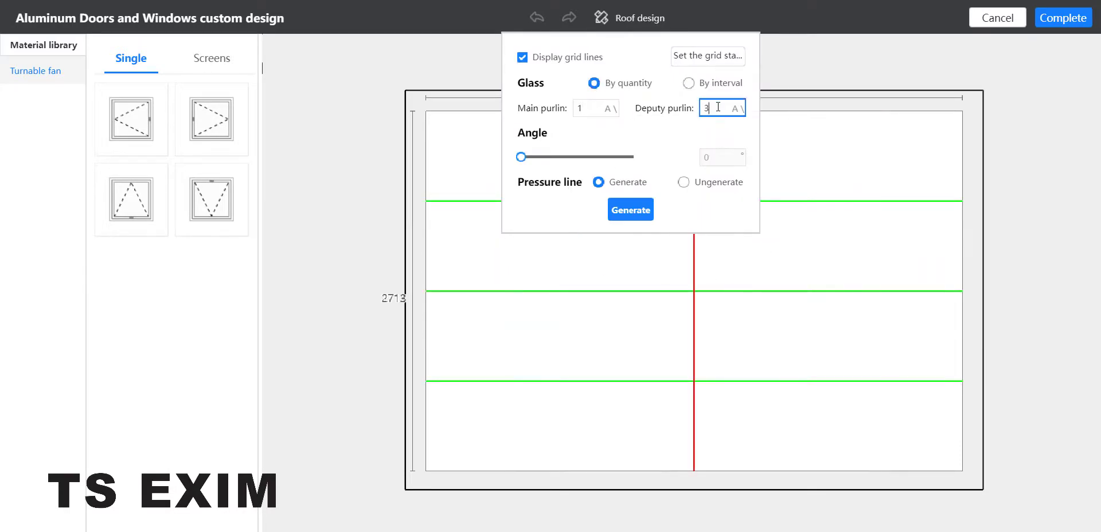
{"action": "left_click", "coordinate": [627, 211]}
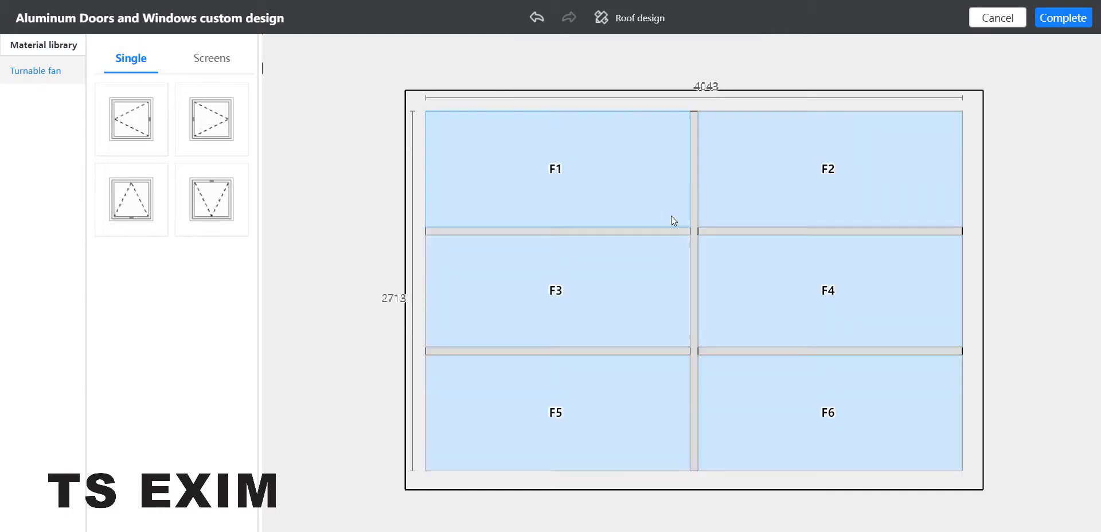
{"action": "left_click", "coordinate": [611, 20]}
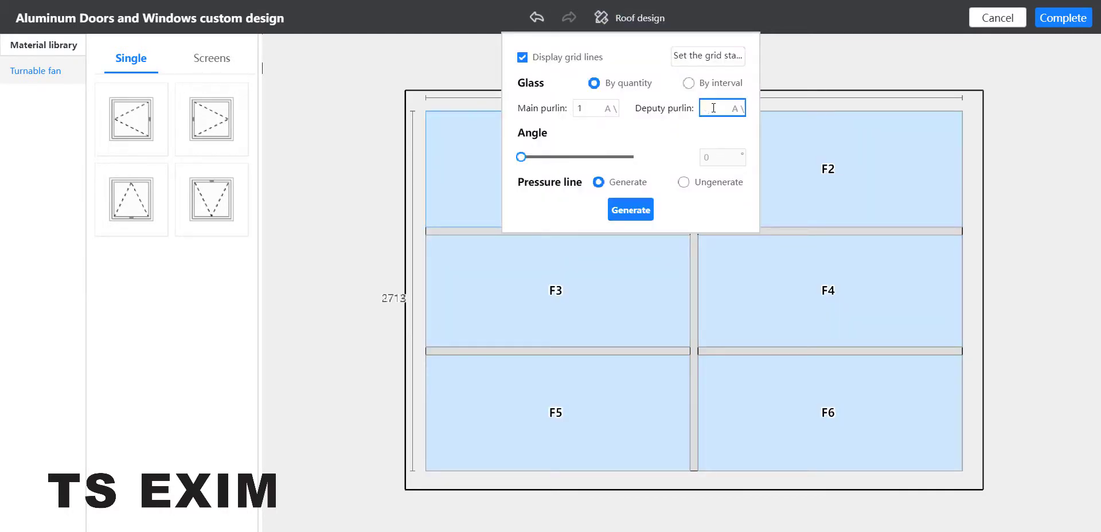
{"action": "left_click", "coordinate": [635, 211]}
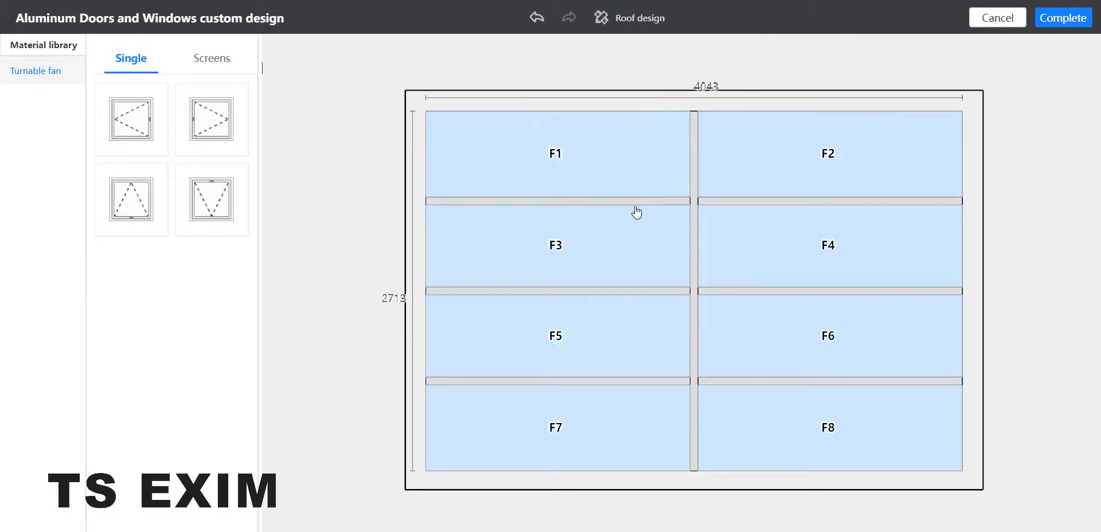
Regenerate the roof with 2 main purlins and 2 deputy purlins and complete the custom design
{"action": "left_click", "coordinate": [630, 18]}
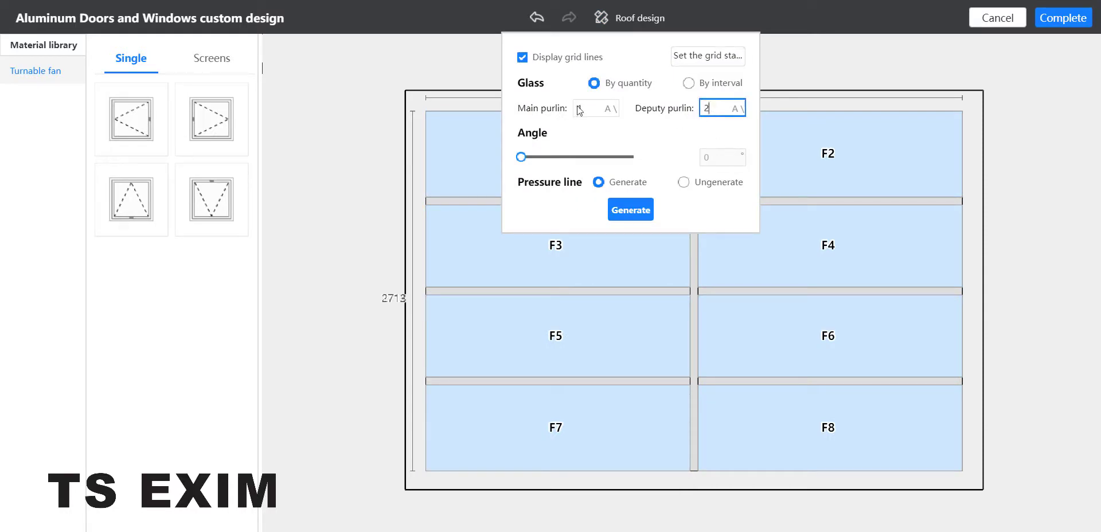
{"action": "left_click", "coordinate": [625, 207]}
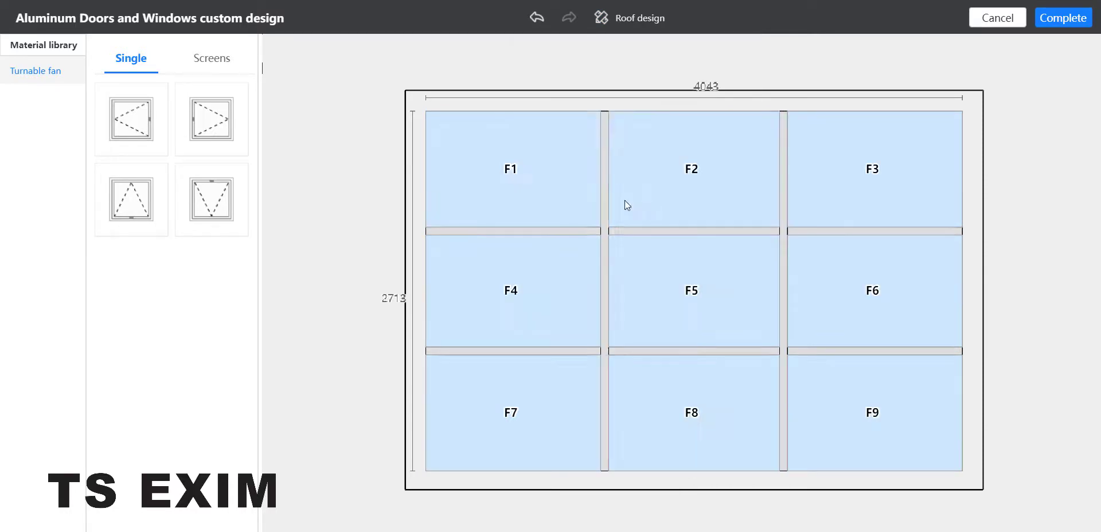
{"action": "left_click", "coordinate": [1065, 22]}
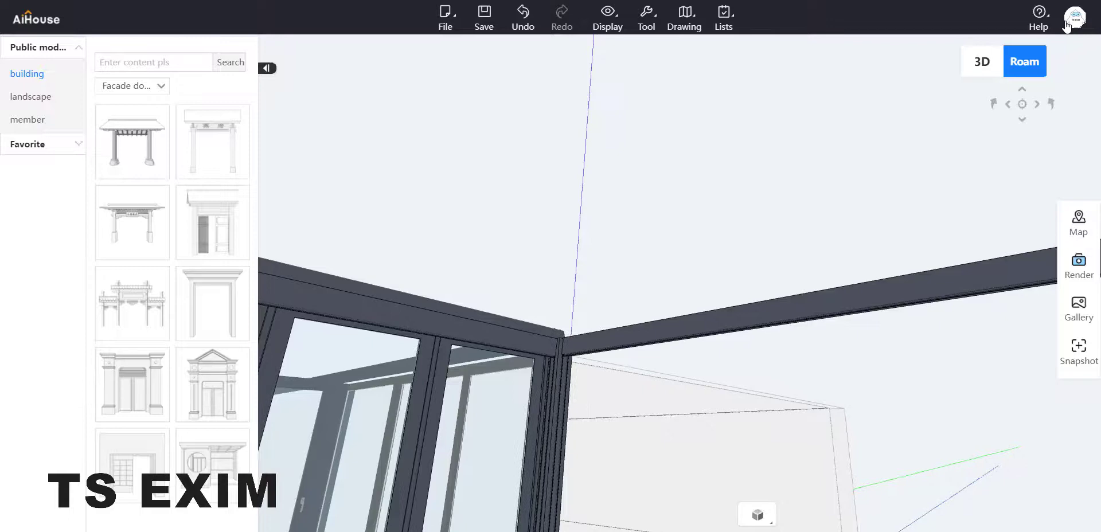
Reopen the winter garden model for editing and examine the new bay's roof and the whole frame from outside
{"action": "double_click", "coordinate": [794, 293]}
{"action": "right_click_drag", "start_coordinate": [864, 424], "coordinate": [848, 410]}
{"action": "scroll", "coordinate": [787, 392], "scroll_direction": "down", "scroll_amount": 6}
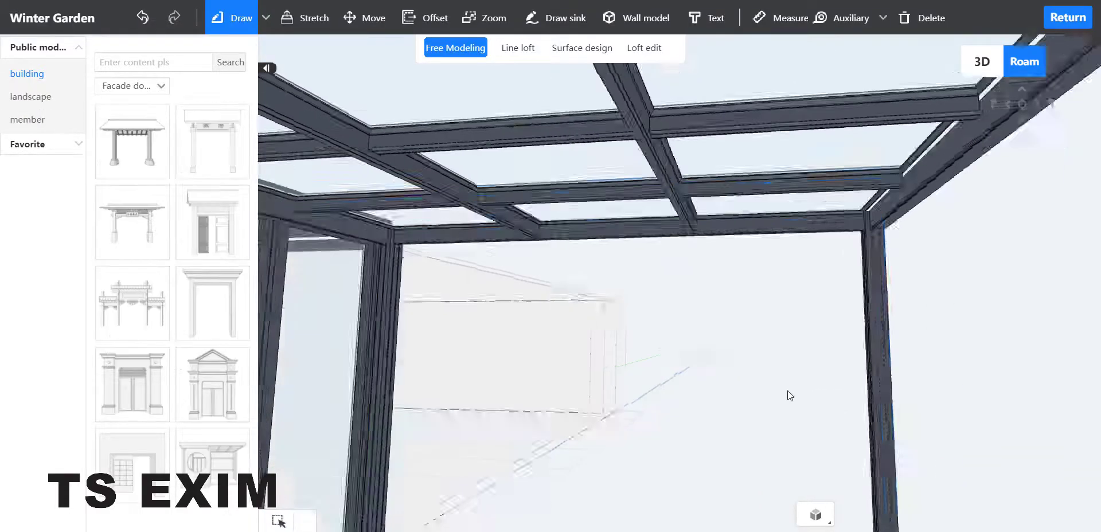
{"action": "right_click_drag", "start_coordinate": [783, 389], "coordinate": [784, 392]}
{"action": "scroll", "coordinate": [786, 396], "scroll_direction": "down", "scroll_amount": 10}
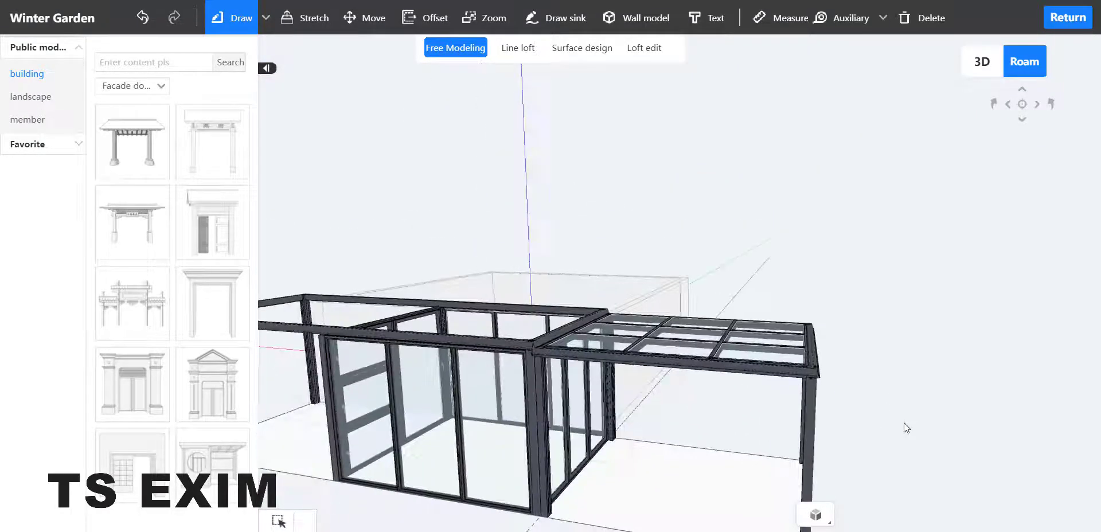
{"action": "right_click_drag", "start_coordinate": [839, 453], "coordinate": [698, 460]}
{"action": "middle_click_drag", "start_coordinate": [628, 436], "coordinate": [806, 428]}
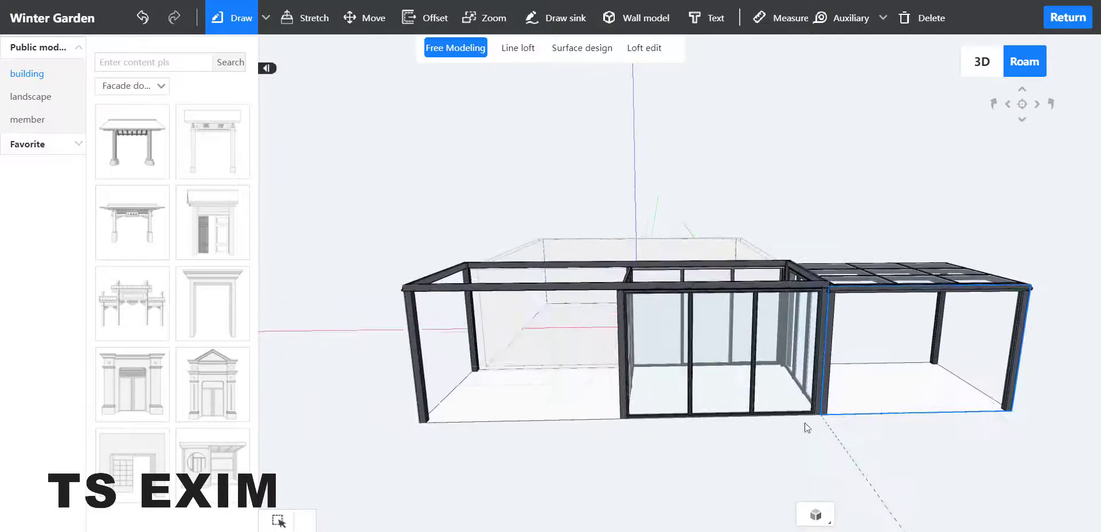
{"action": "middle_click_drag", "start_coordinate": [458, 459], "coordinate": [527, 459]}
{"action": "scroll", "coordinate": [531, 455], "scroll_direction": "up", "scroll_amount": 4}
{"action": "scroll", "coordinate": [602, 489], "scroll_direction": "down", "scroll_amount": 3}
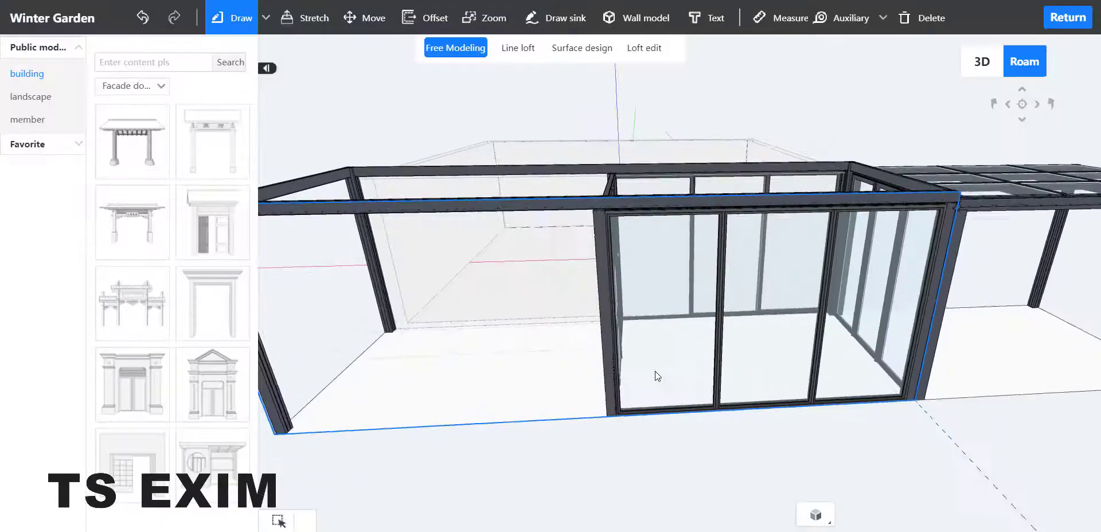
Draw three separate rectangles, each about 100 by 100, in a row along the open bay's end floor edge beside the corner column
{"action": "scroll", "coordinate": [666, 388], "scroll_direction": "up", "scroll_amount": 8}
{"action": "right_click_drag", "start_coordinate": [683, 385], "coordinate": [759, 425]}
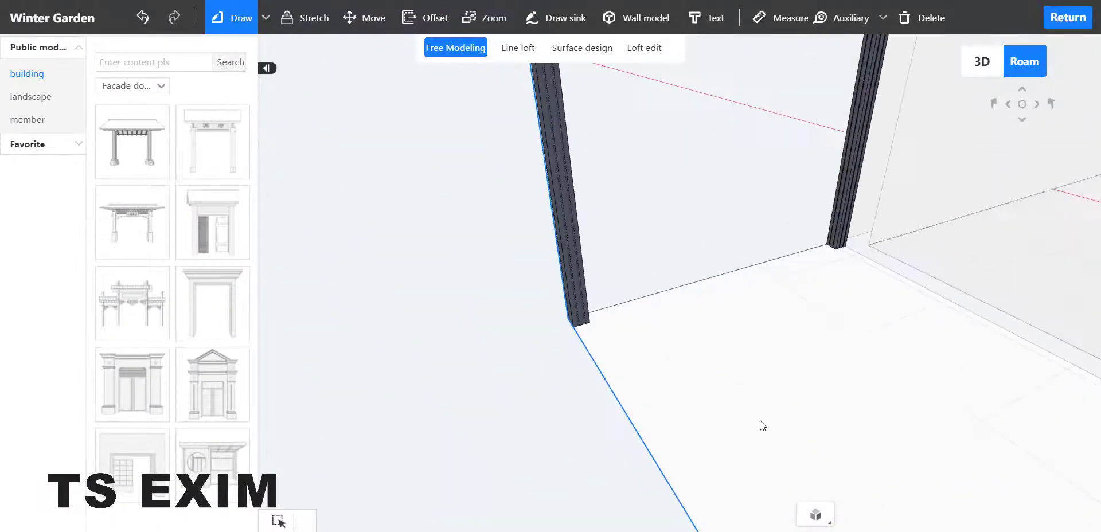
{"action": "middle_click_drag", "start_coordinate": [759, 425], "coordinate": [675, 378]}
{"action": "right_click_drag", "start_coordinate": [675, 378], "coordinate": [693, 320]}
{"action": "scroll", "coordinate": [749, 342], "scroll_direction": "up", "scroll_amount": 3}
{"action": "right_click_drag", "start_coordinate": [749, 342], "coordinate": [737, 376]}
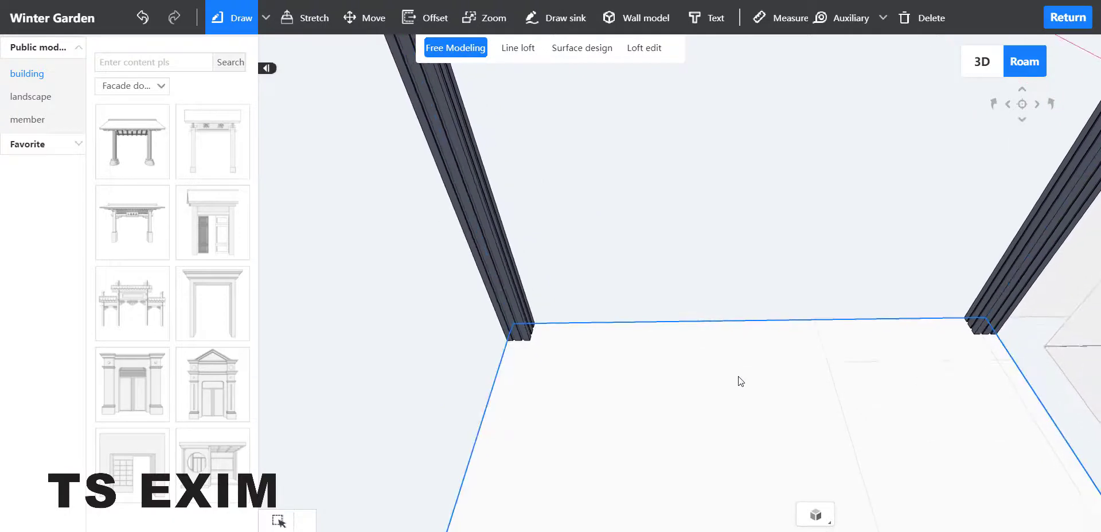
{"action": "middle_click_drag", "start_coordinate": [738, 376], "coordinate": [710, 360]}
{"action": "mouse_move", "coordinate": [239, 29]}
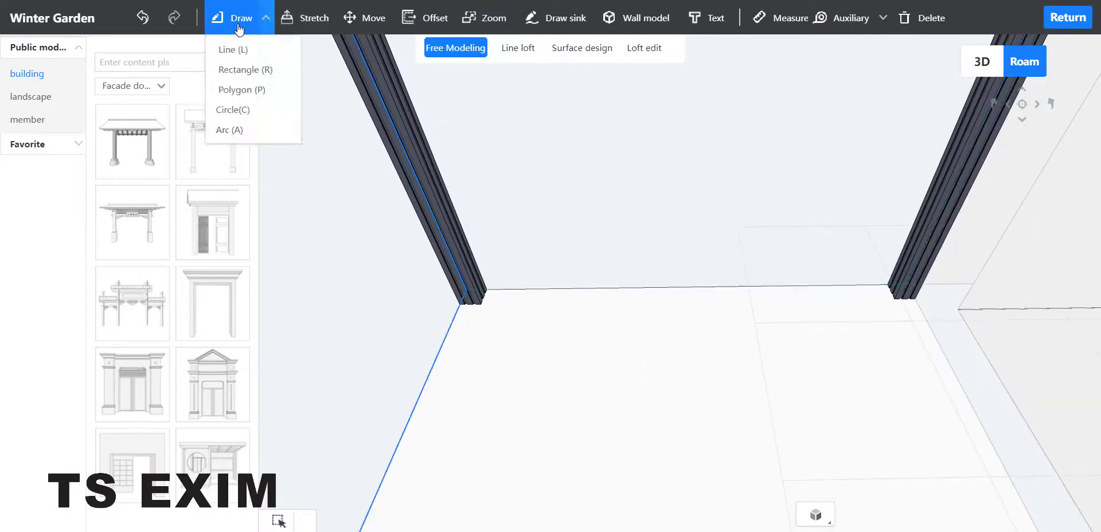
{"action": "left_click", "coordinate": [239, 70]}
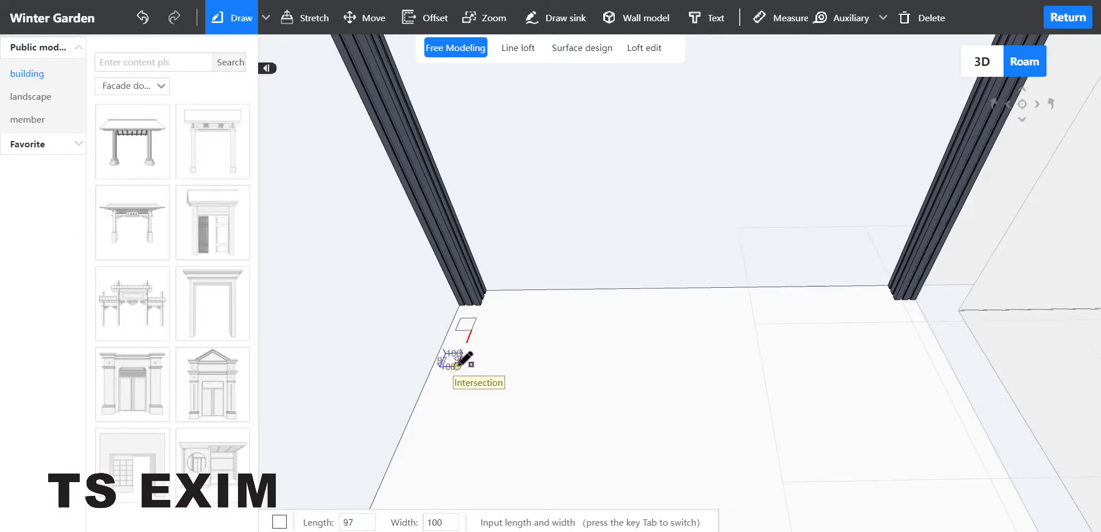
{"action": "left_click", "coordinate": [459, 364]}
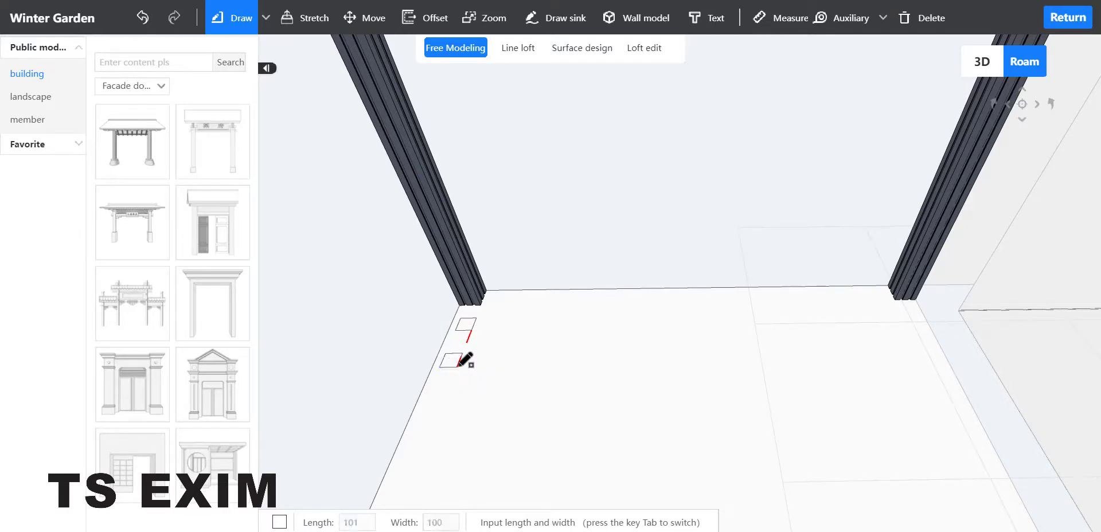
{"action": "left_click", "coordinate": [429, 391]}
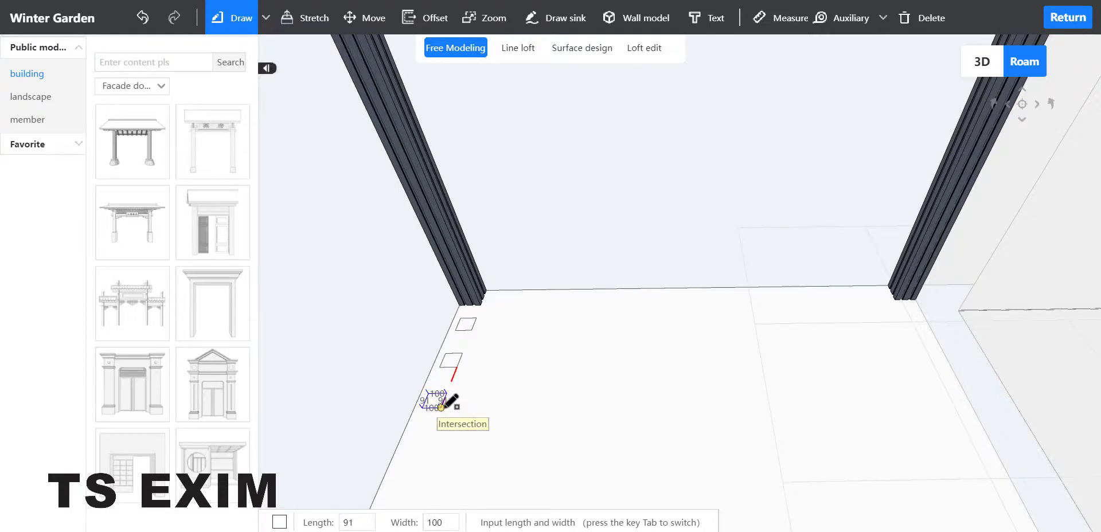
{"action": "left_click", "coordinate": [441, 409]}
{"action": "key", "text": "Escape"}
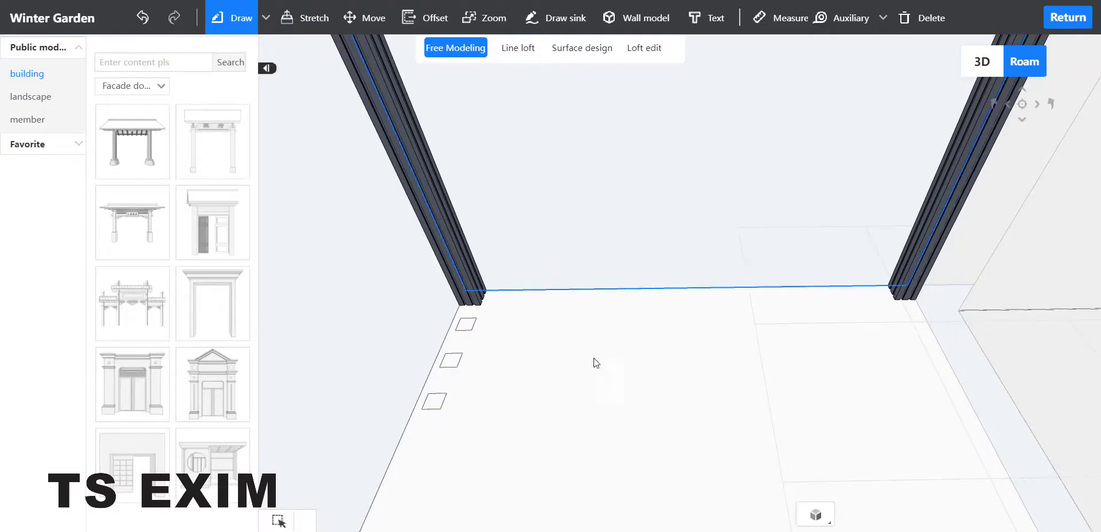
Stretch the small rectangle farthest from the corner column upward by 2900 to form a vertical post
{"action": "mouse_move", "coordinate": [594, 363]}
{"action": "right_mouse_down"}
{"action": "mouse_move", "coordinate": [578, 399]}
{"action": "mouse_move", "coordinate": [534, 412]}
{"action": "mouse_move", "coordinate": [566, 394]}
{"action": "mouse_move", "coordinate": [506, 423]}
{"action": "mouse_move", "coordinate": [536, 373]}
{"action": "right_mouse_up"}
{"action": "left_click", "coordinate": [304, 18]}
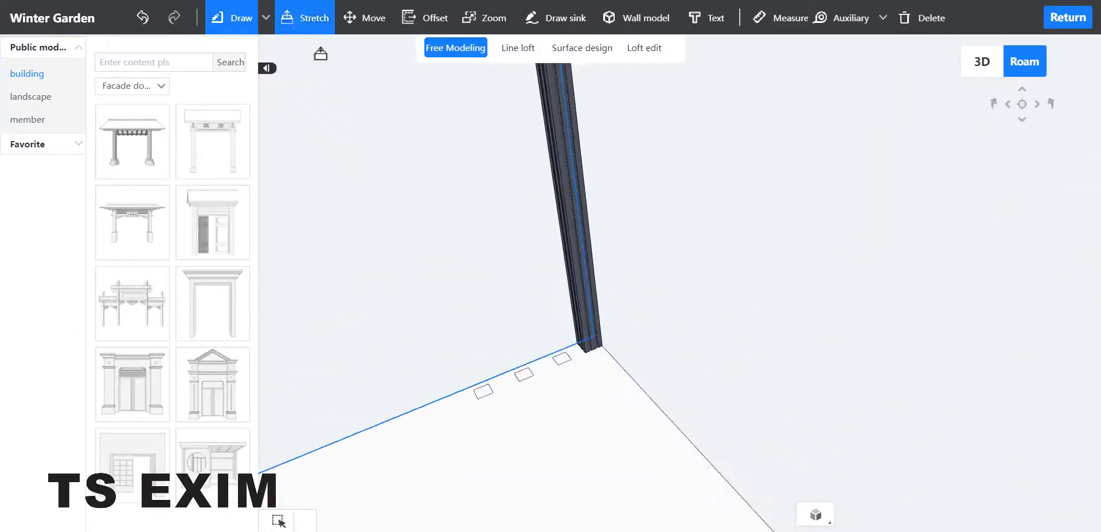
{"action": "left_click", "coordinate": [483, 386]}
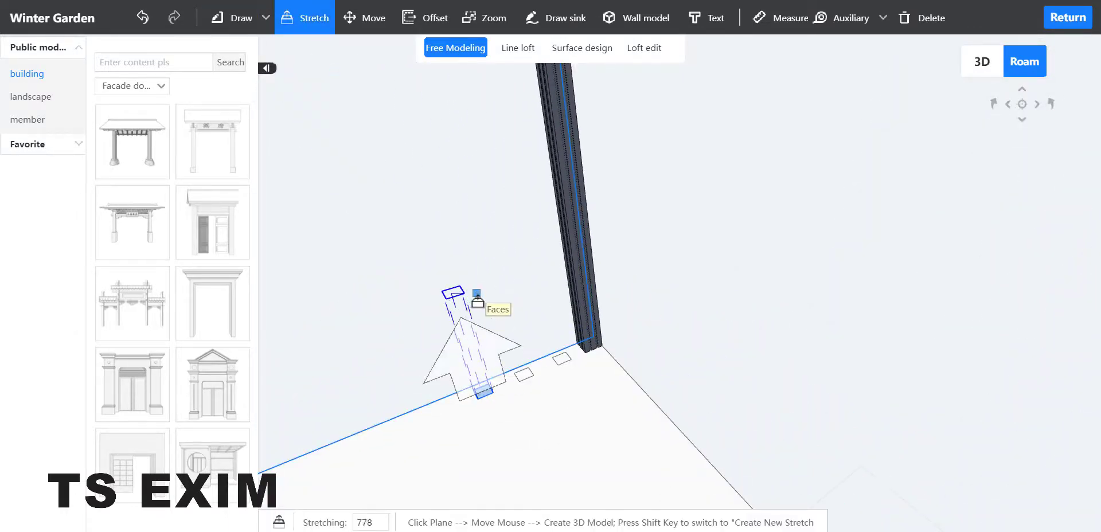
{"action": "type", "text": "2900"}
{"action": "key", "text": "Return"}
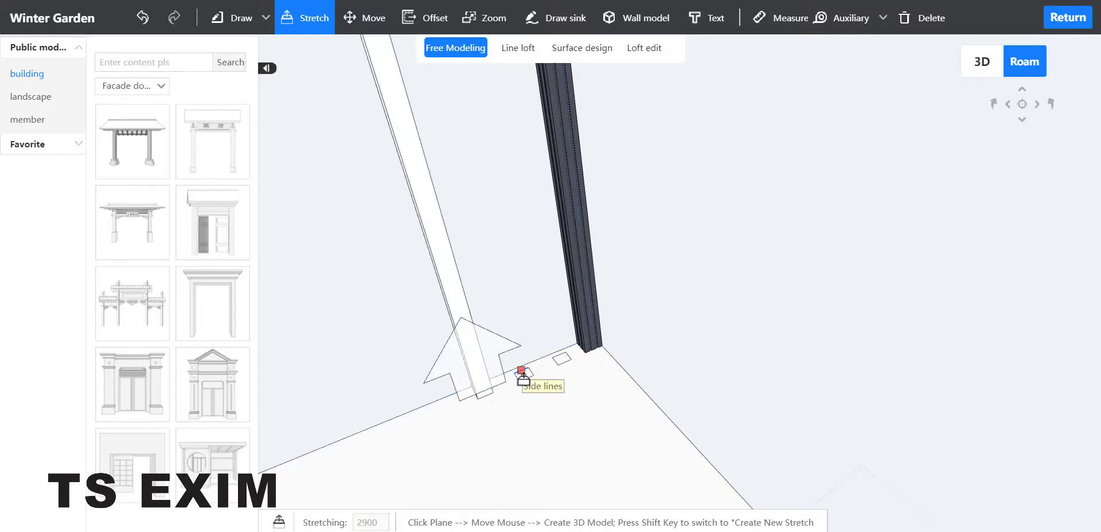
{"action": "key", "text": "Escape"}
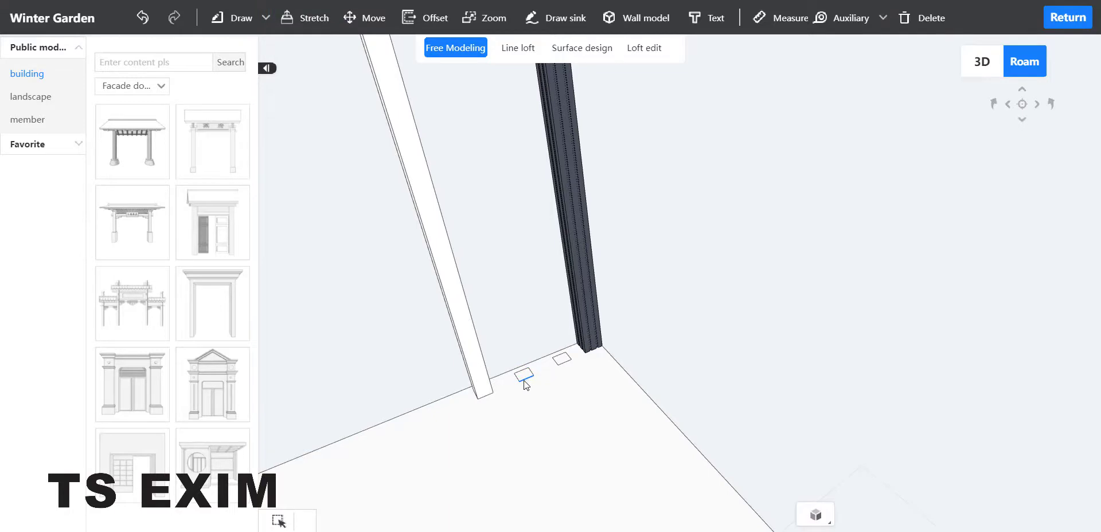
Stretch the middle small rectangle upward by 2900 to form a second post
{"action": "scroll", "coordinate": [524, 383], "scroll_direction": "up", "scroll_amount": 3}
{"action": "left_click_drag", "start_coordinate": [511, 435], "coordinate": [459, 444]}
{"action": "right_click_drag", "start_coordinate": [492, 462], "coordinate": [534, 487]}
{"action": "left_click", "coordinate": [519, 327]}
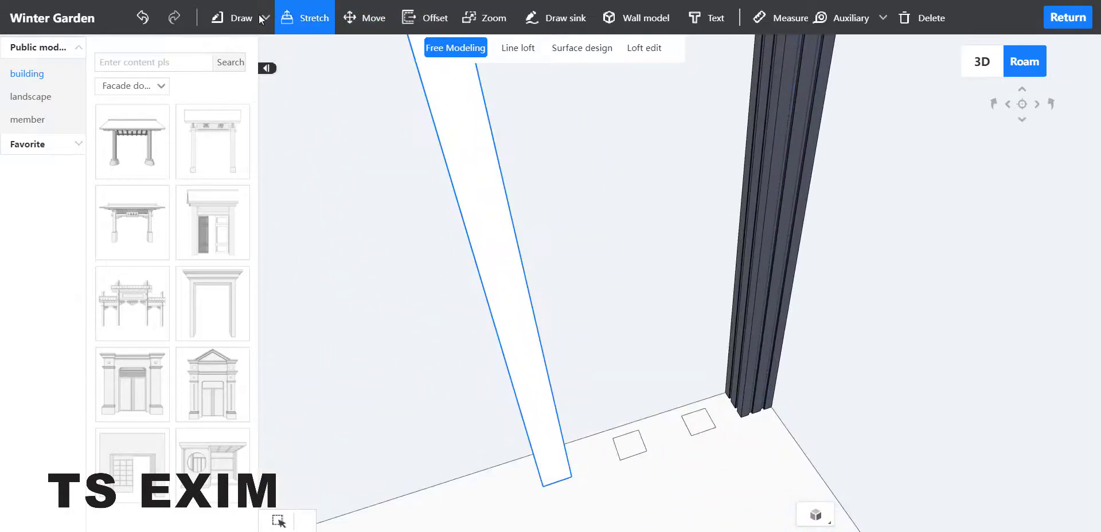
{"action": "left_click", "coordinate": [309, 26]}
{"action": "left_click", "coordinate": [628, 447]}
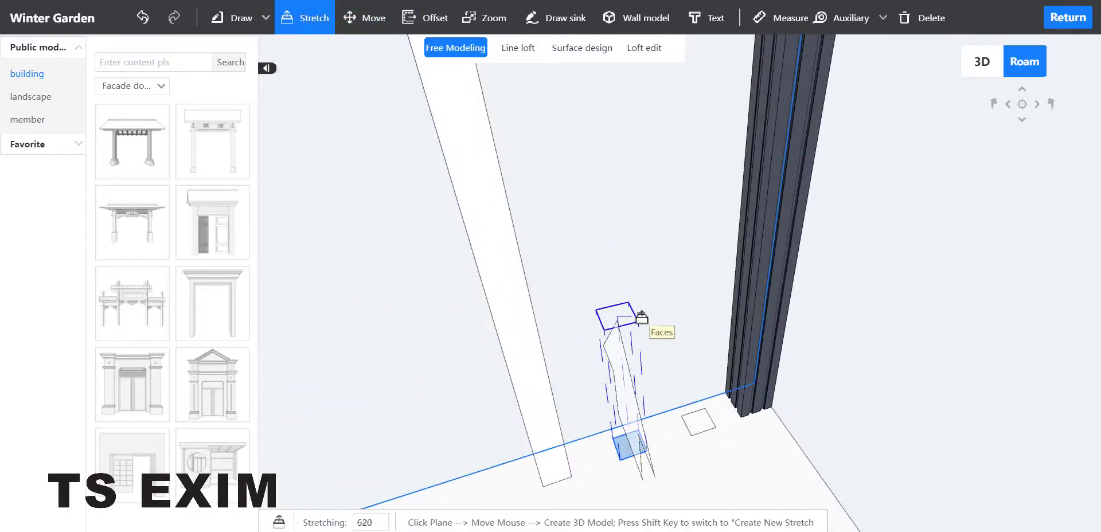
{"action": "type", "text": "2"}
{"action": "key", "text": "Return"}
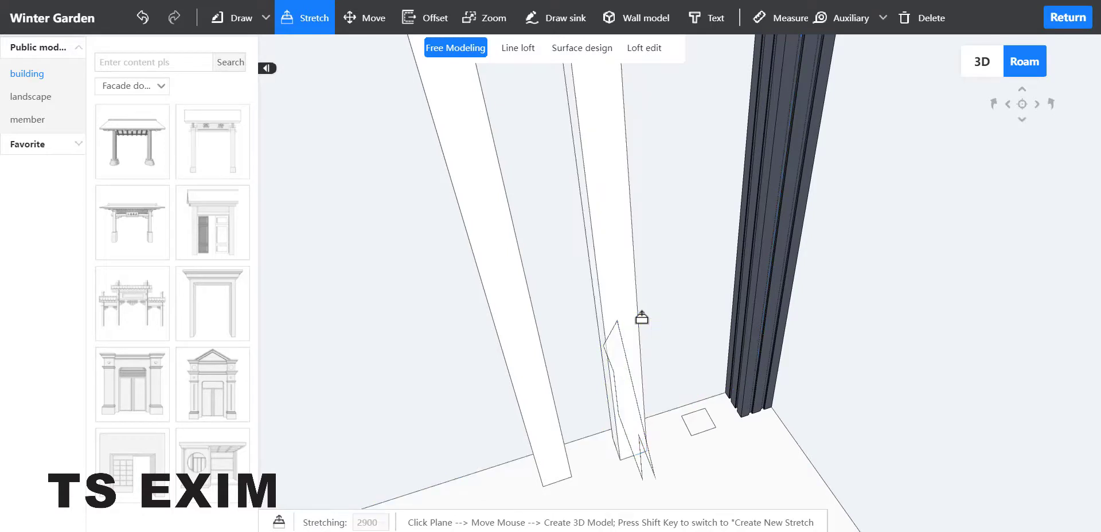
Stretch the rectangle nearest the corner column upward by 2900, then exit the winter garden and aluminum design back to the main design
{"action": "left_click", "coordinate": [701, 427]}
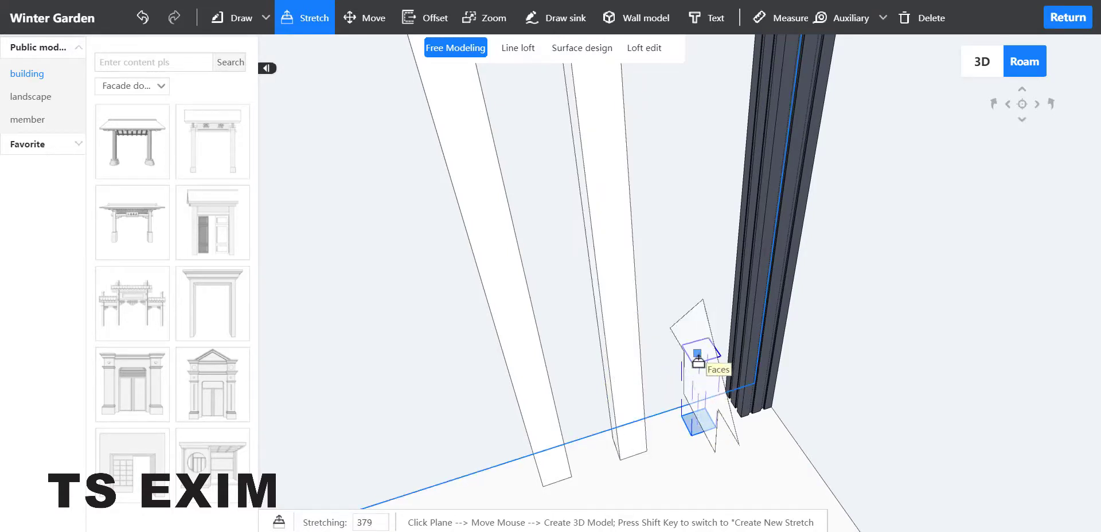
{"action": "type", "text": "2900"}
{"action": "key", "text": "Return"}
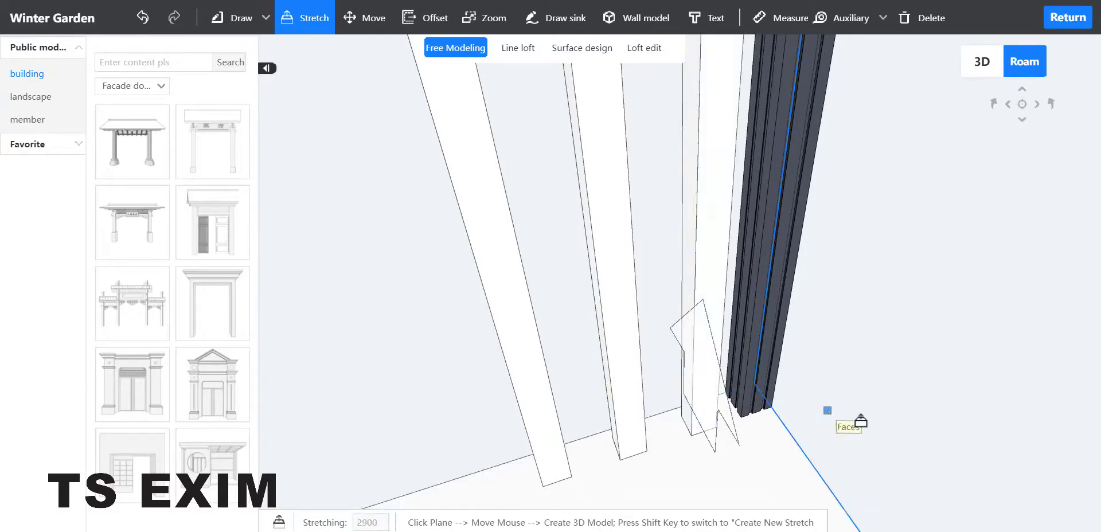
{"action": "key", "text": "Escape"}
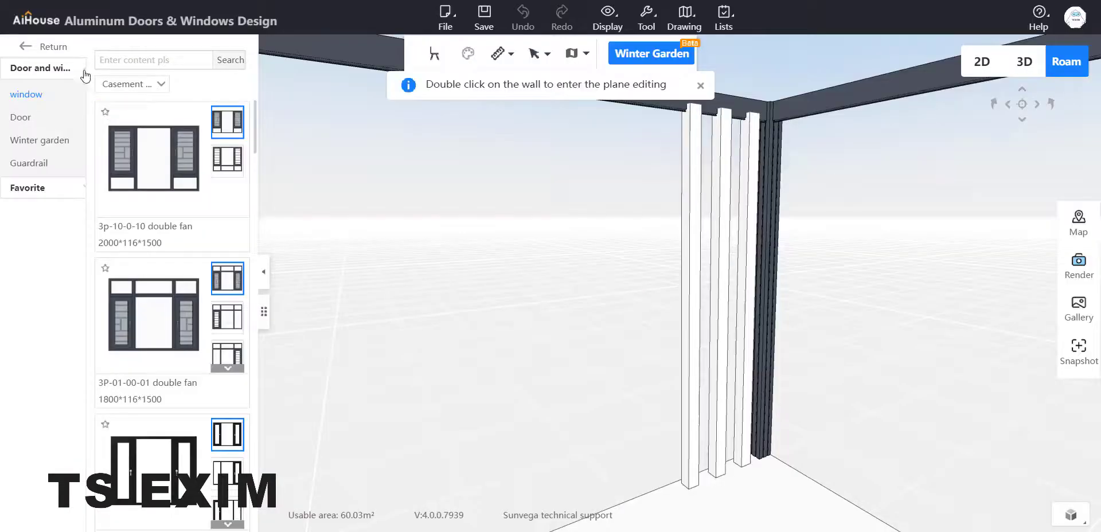
{"action": "left_click", "coordinate": [49, 48]}
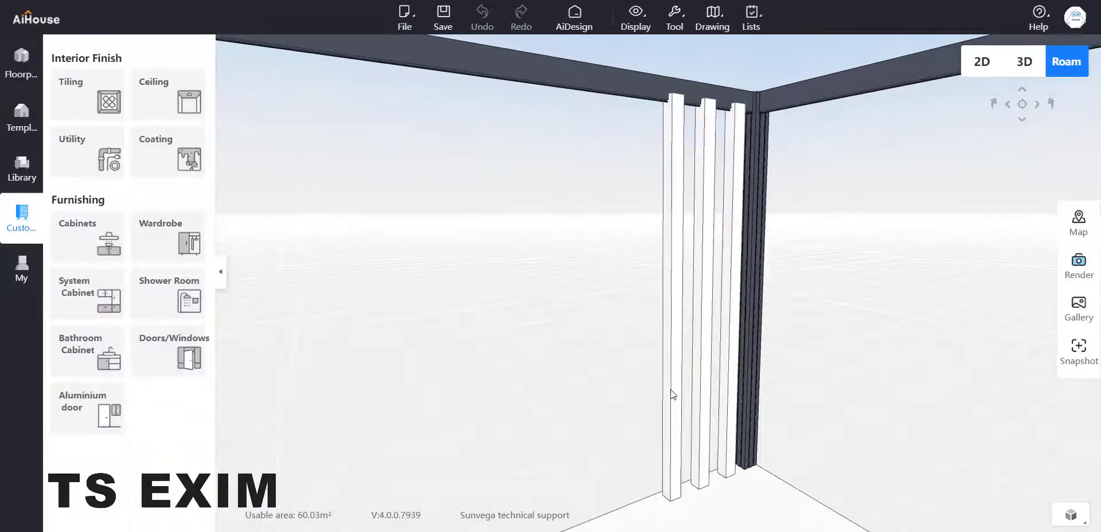
Examine the vertical posts and the whole winter garden with its adjoining bays from outside
{"action": "scroll", "coordinate": [672, 394], "scroll_direction": "up", "scroll_amount": 3}
{"action": "left_click_drag", "start_coordinate": [769, 339], "coordinate": [744, 387]}
{"action": "scroll", "coordinate": [745, 387], "scroll_direction": "down", "scroll_amount": 5}
{"action": "left_click_drag", "start_coordinate": [966, 323], "coordinate": [926, 331]}
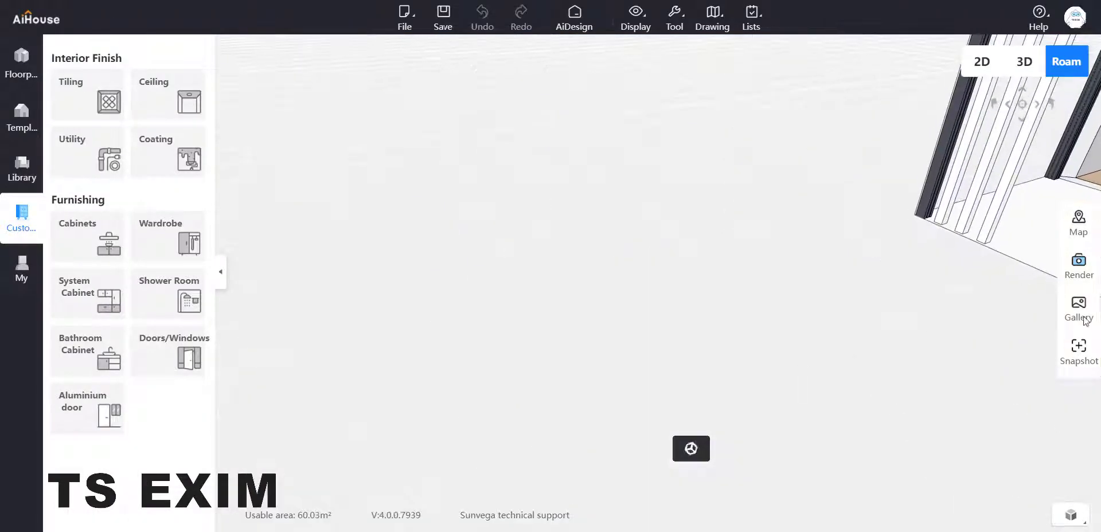
{"action": "left_click", "coordinate": [1081, 317]}
{"action": "left_click_drag", "start_coordinate": [750, 364], "coordinate": [735, 388]}
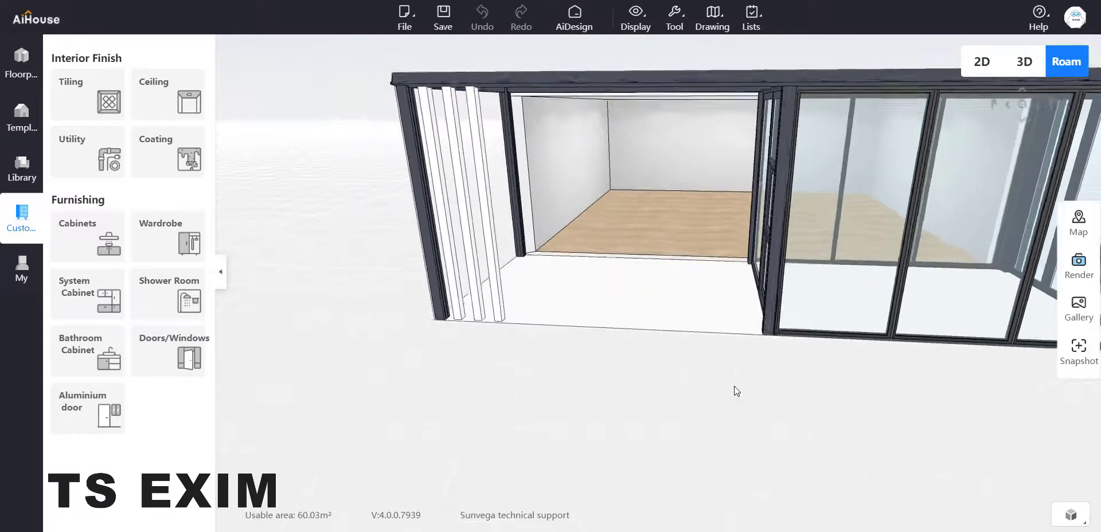
{"action": "right_click_drag", "start_coordinate": [735, 389], "coordinate": [459, 321]}
{"action": "scroll", "coordinate": [765, 376], "scroll_direction": "down", "scroll_amount": 5}
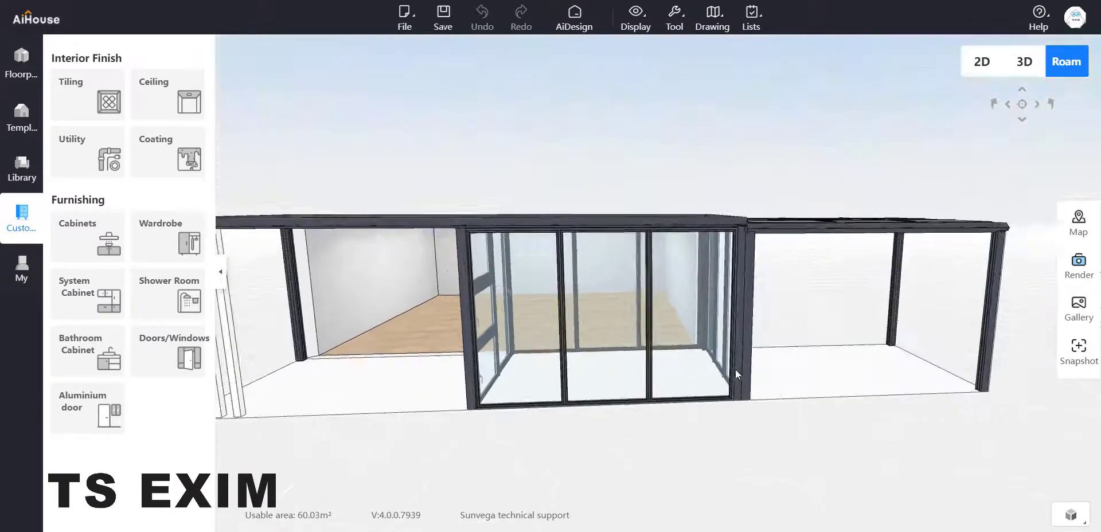
{"action": "scroll", "coordinate": [746, 444], "scroll_direction": "down", "scroll_amount": 3}
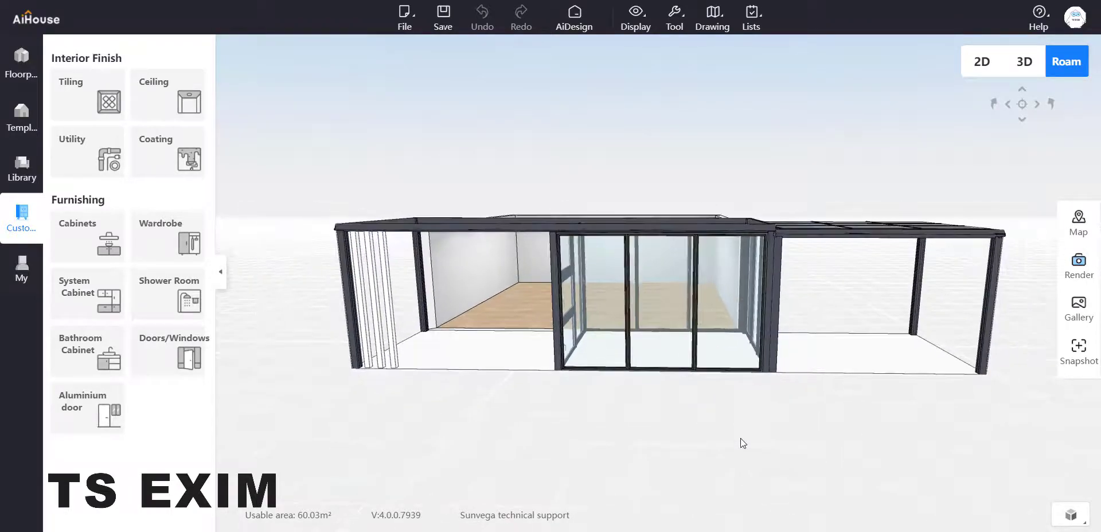
{"action": "scroll", "coordinate": [740, 439], "scroll_direction": "up", "scroll_amount": 1}
{"action": "left_click_drag", "start_coordinate": [692, 447], "coordinate": [712, 443]}
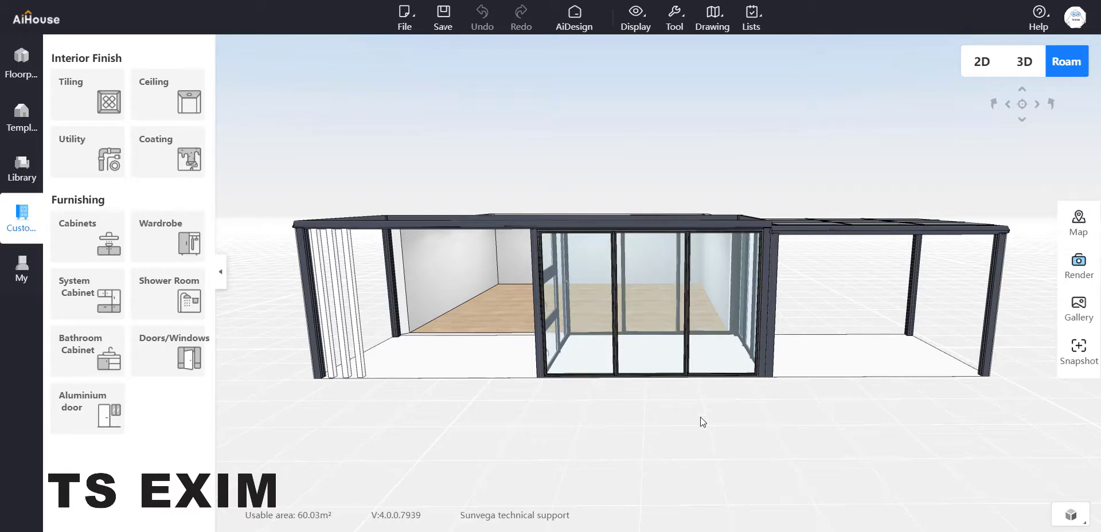
{"action": "mouse_move", "coordinate": [755, 442]}
{"action": "left_mouse_down"}
{"action": "mouse_move", "coordinate": [733, 446]}
{"action": "mouse_move", "coordinate": [742, 456]}
{"action": "left_mouse_up"}
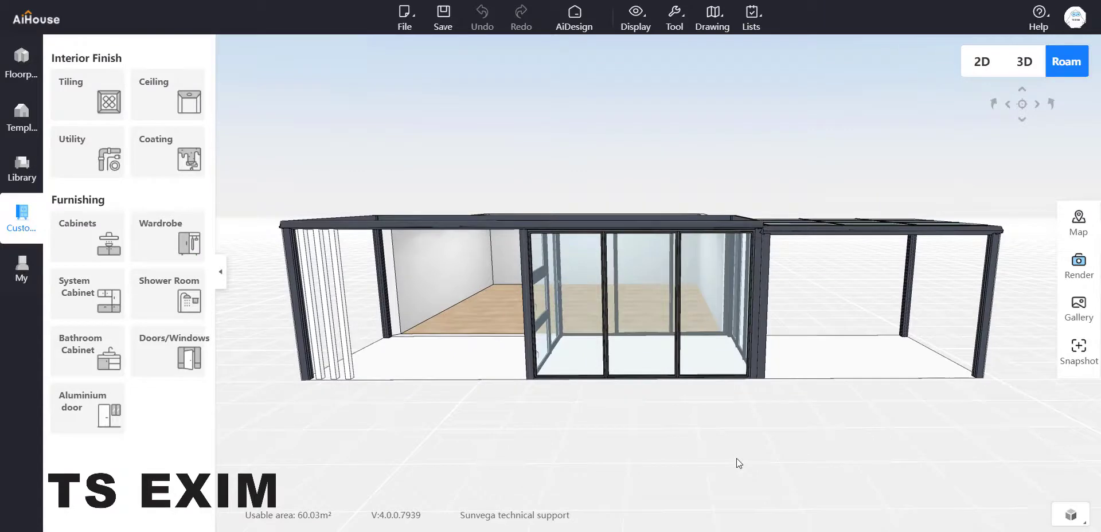